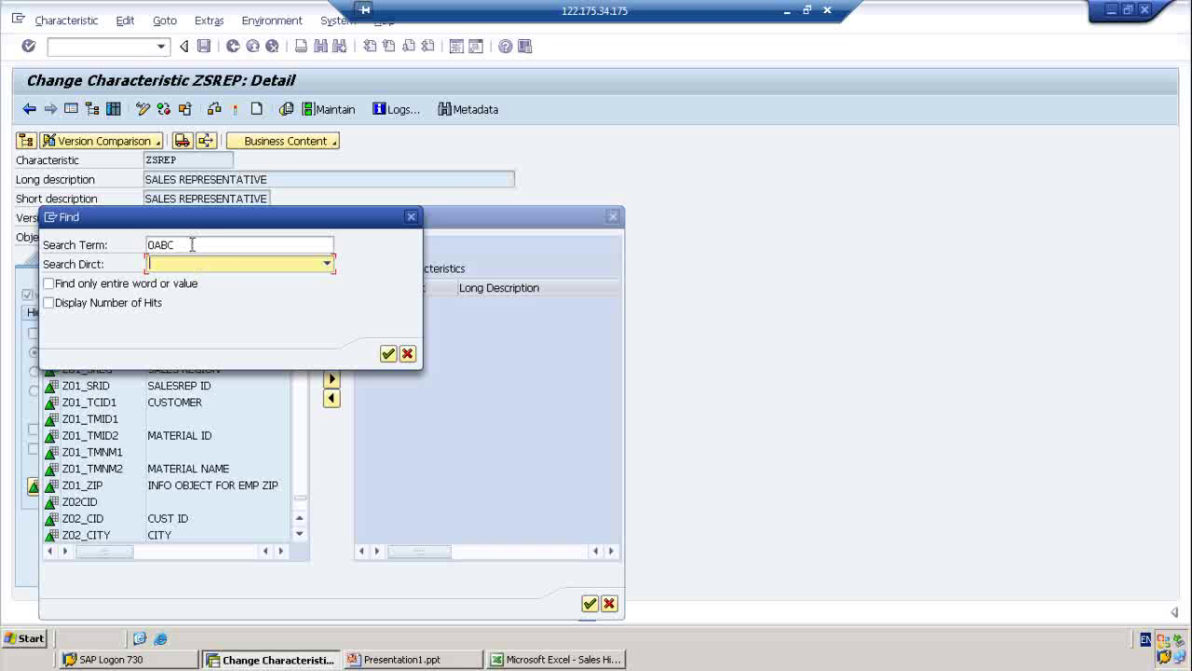
- Search the template for ZSREGION and move it into the hierarchy external characteristics
drag(191, 245, 80, 244)
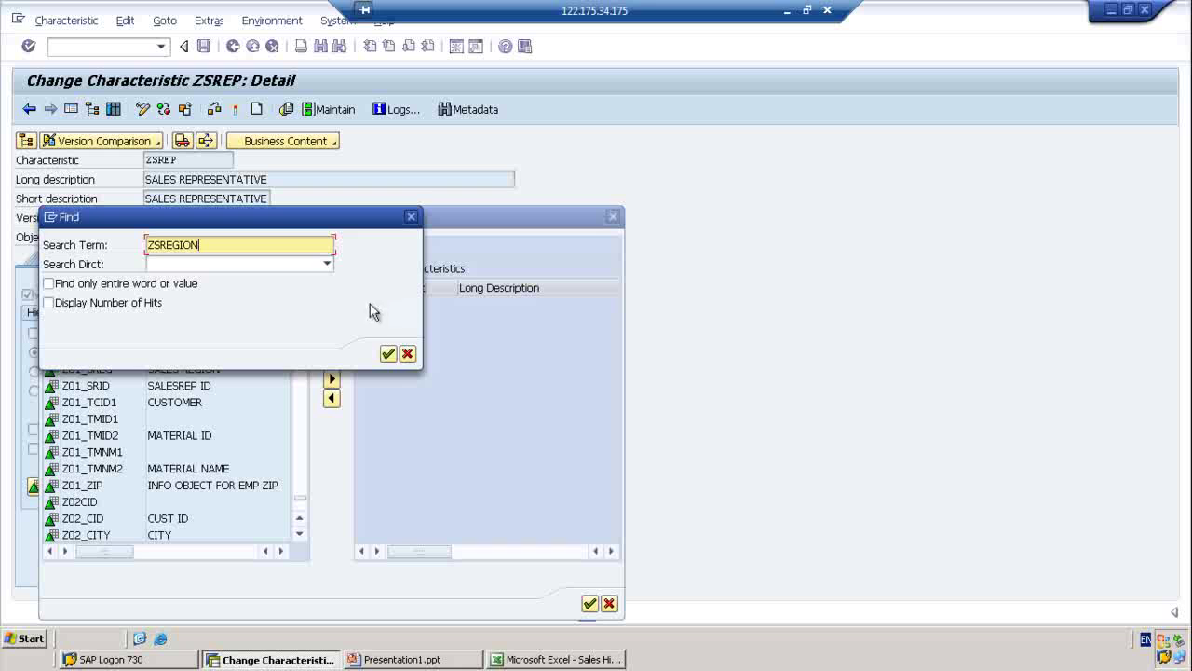
click(389, 354)
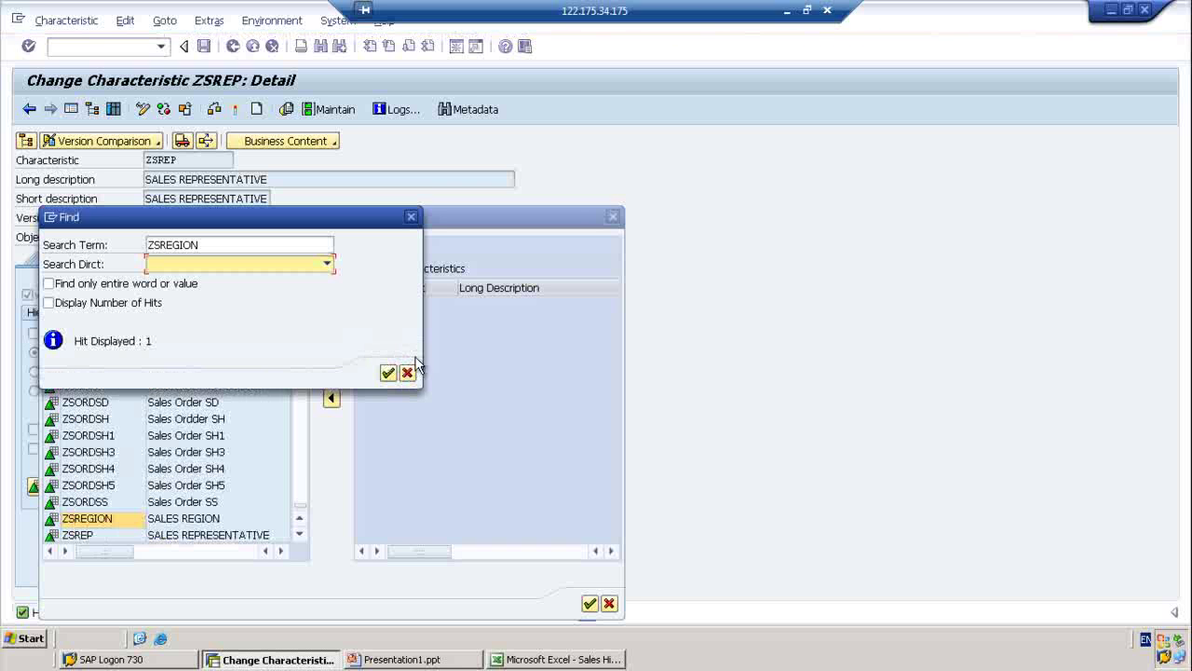
click(407, 372)
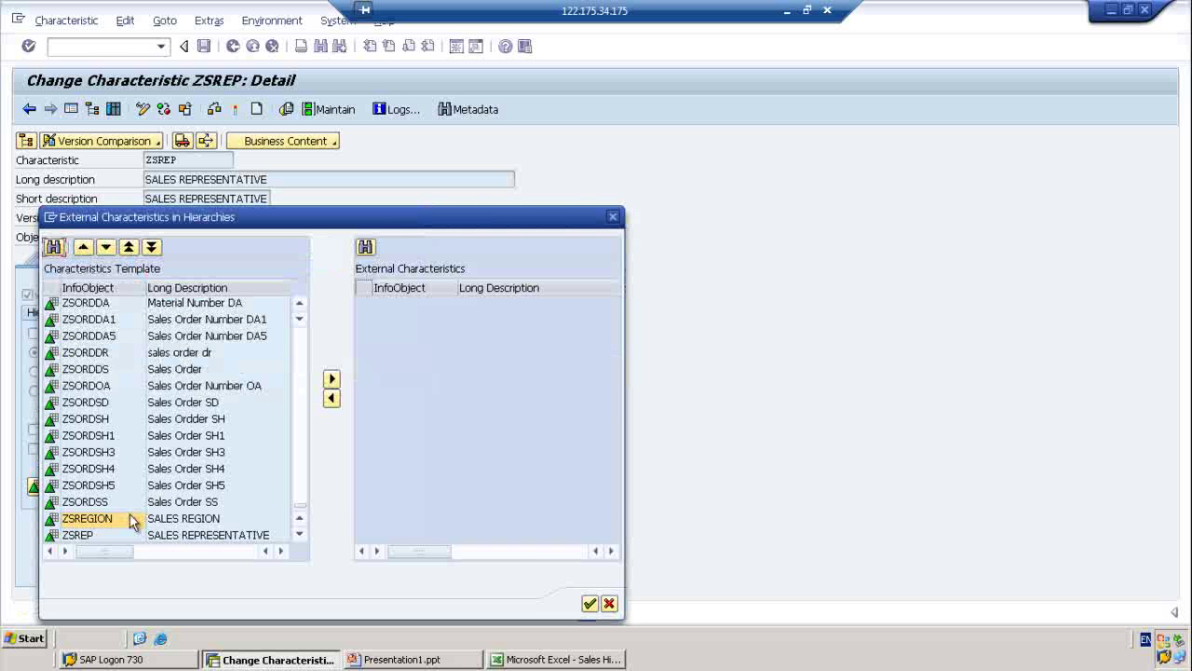
click(134, 522)
click(332, 381)
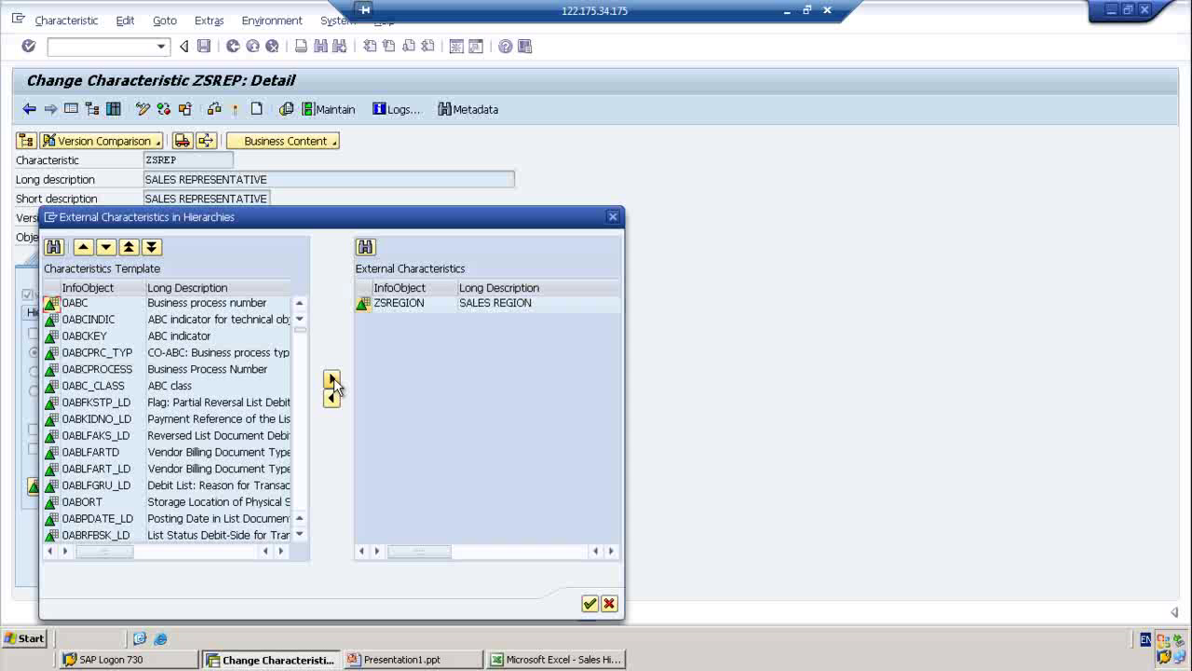
- Add ZSCOUNTRY as an external hierarchy characteristic, confirm, and bring up the PowerPoint sales hierarchy diagram
click(54, 247)
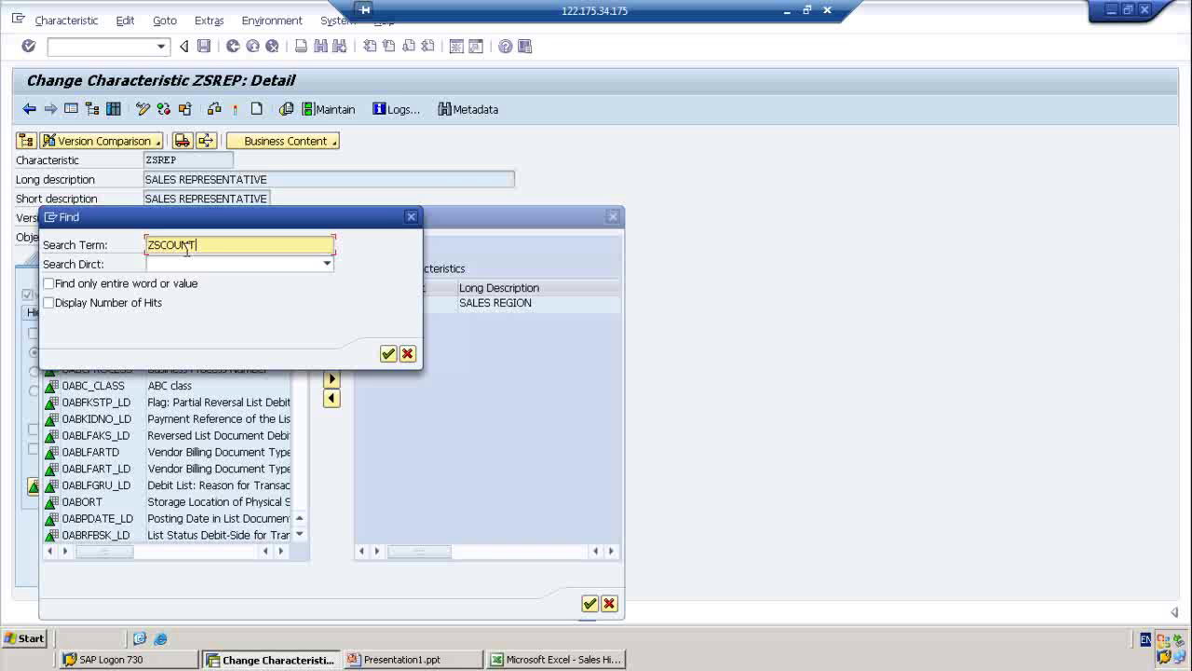
click(387, 354)
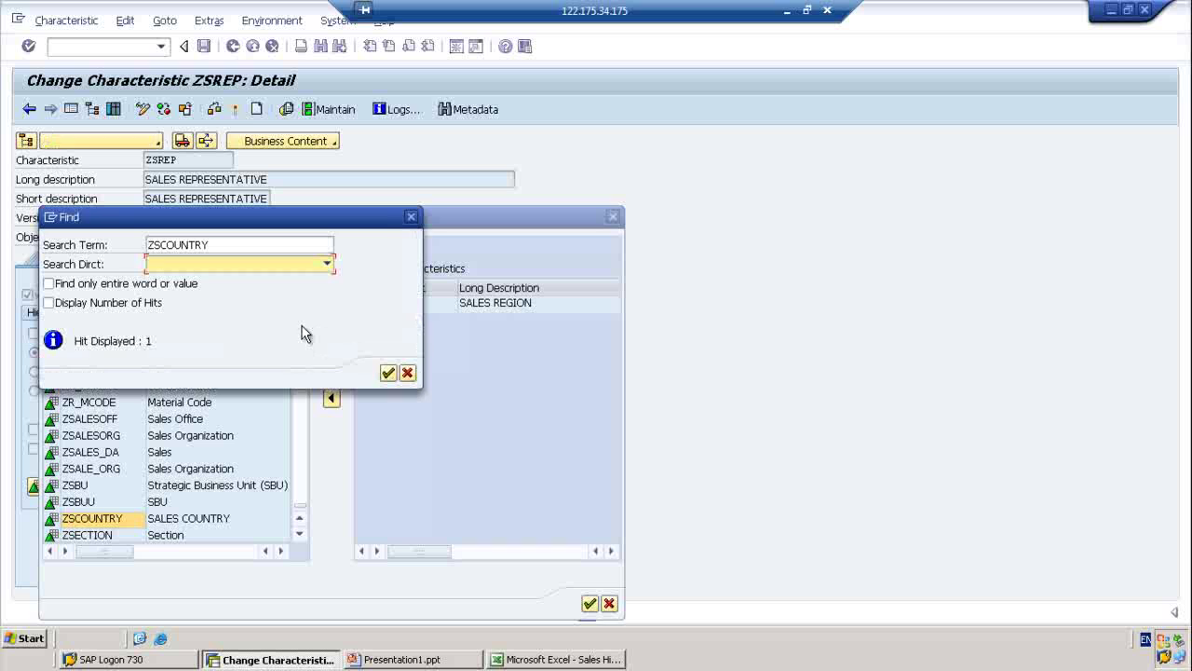
click(406, 373)
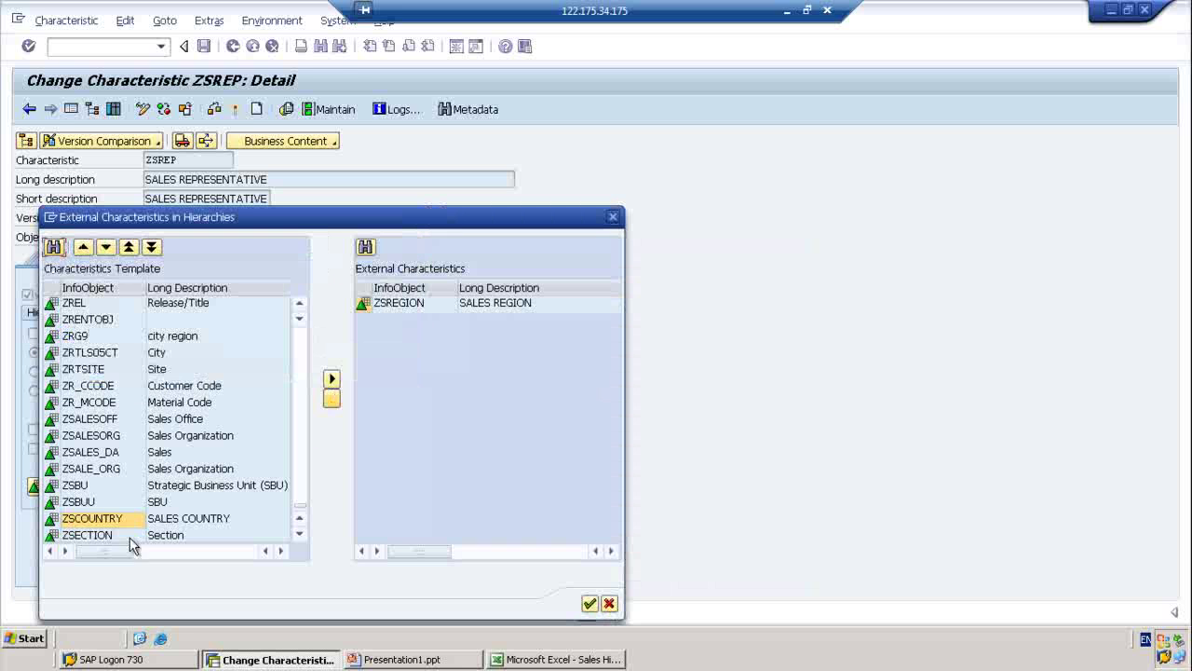
click(104, 525)
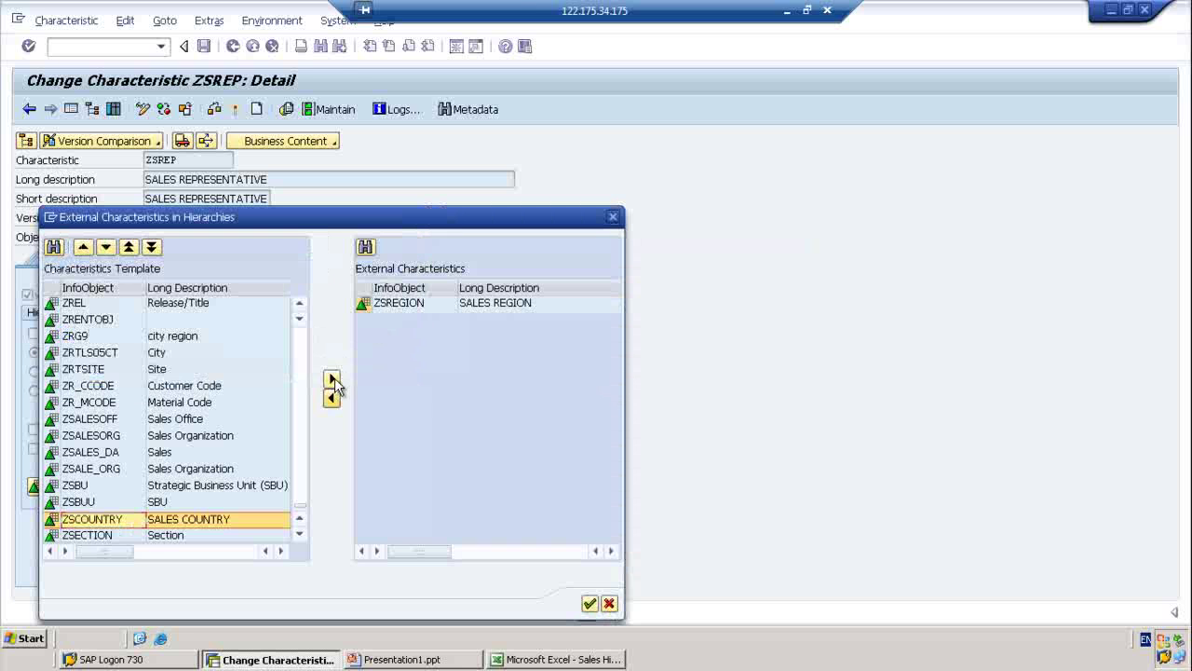
click(332, 380)
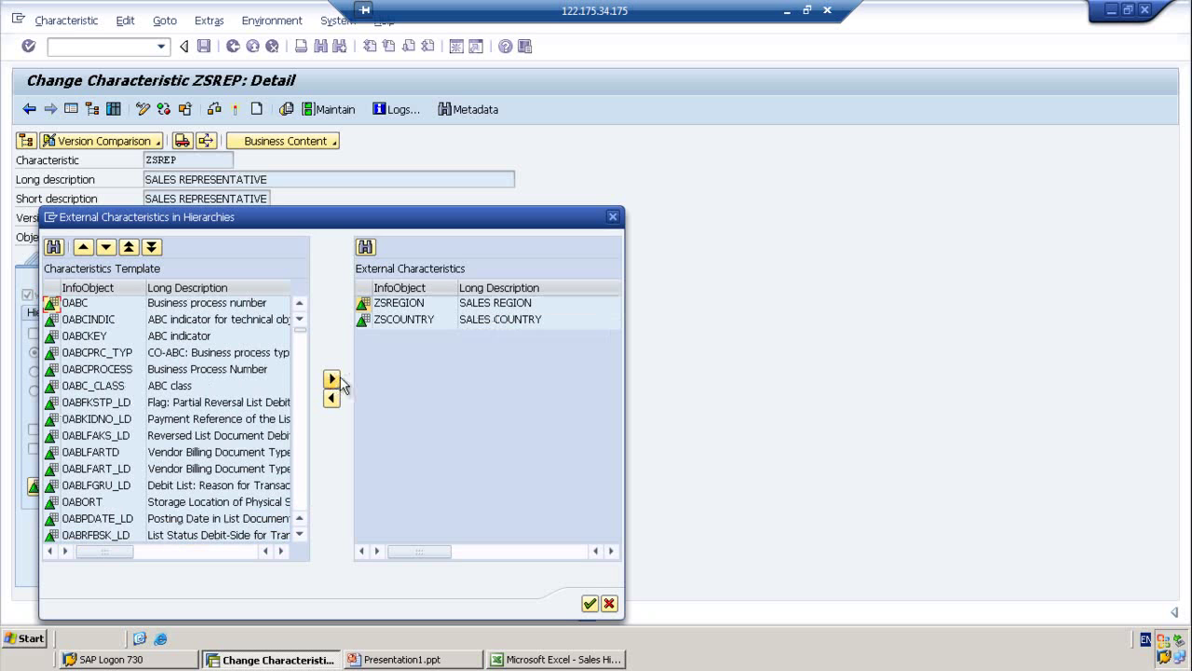
click(589, 605)
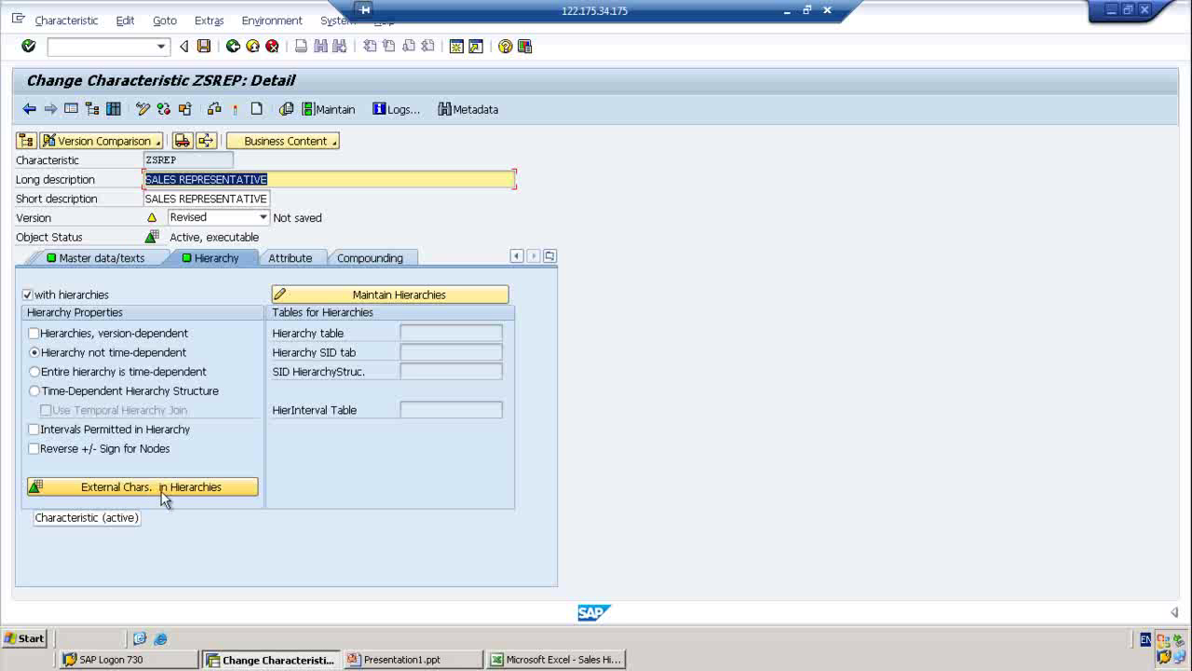
click(403, 659)
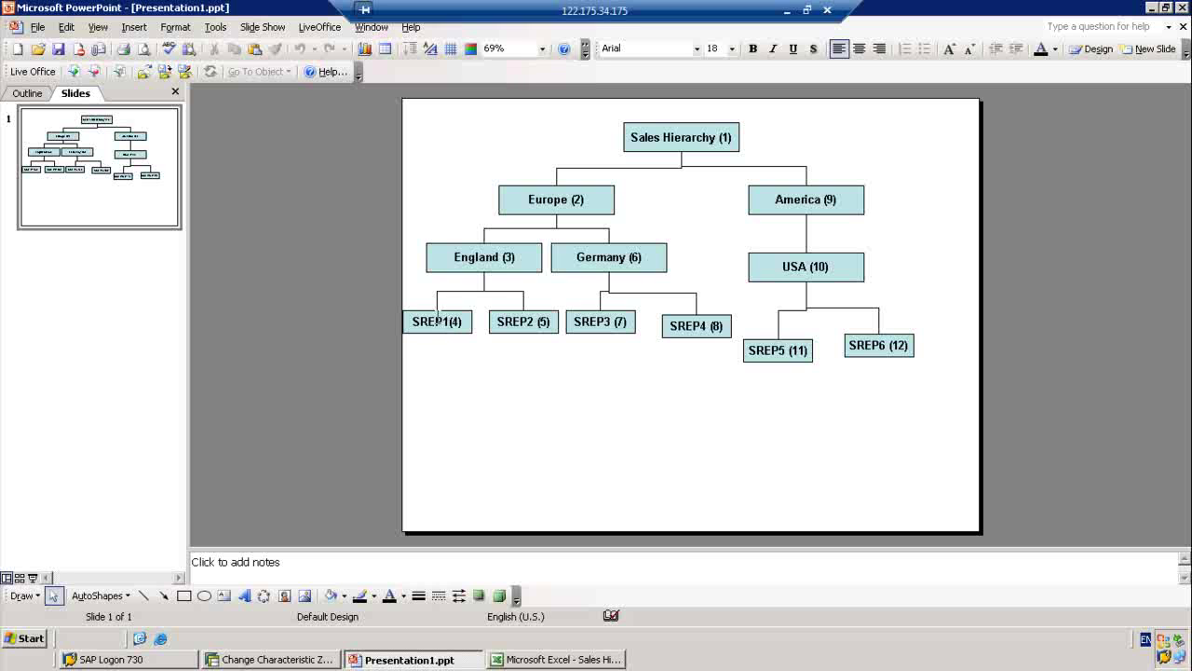
- Select the SREP1(4) box on the slide, then return to ZSREP's Change Characteristic screen in SAP
click(437, 317)
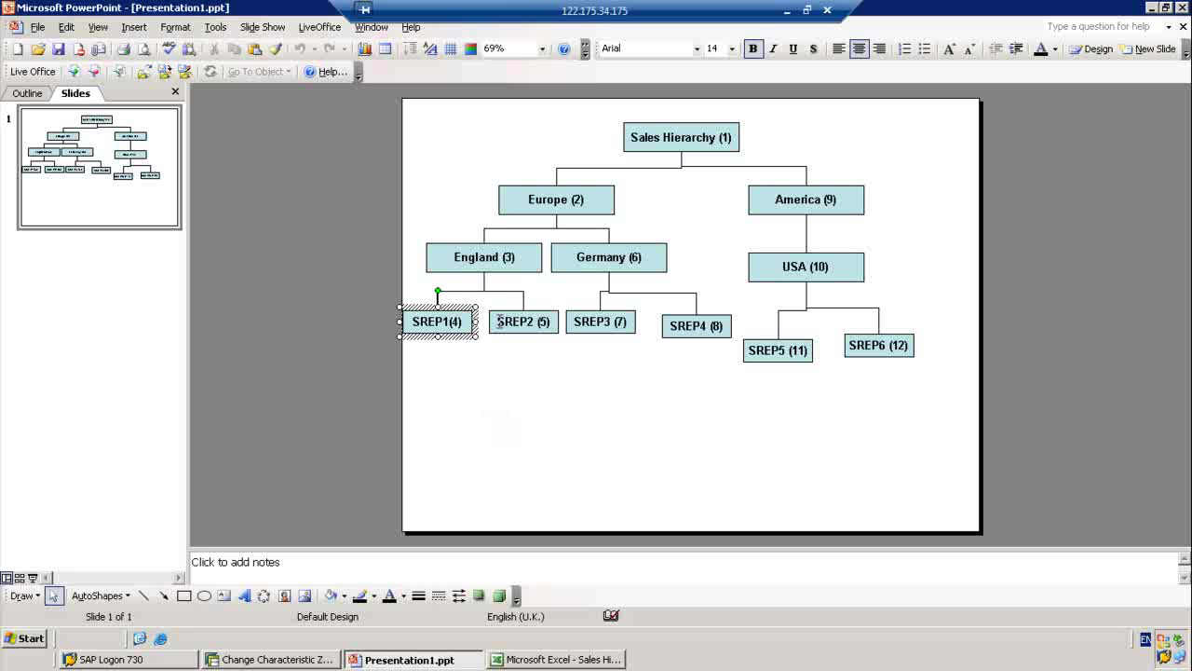
click(469, 328)
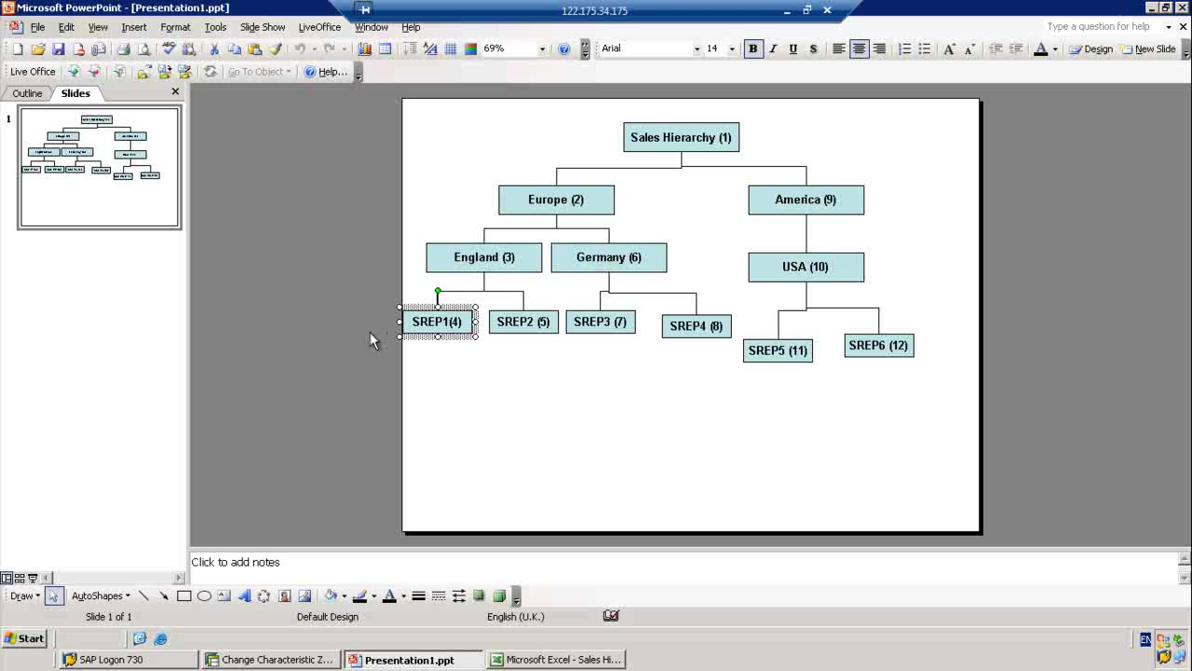
click(270, 659)
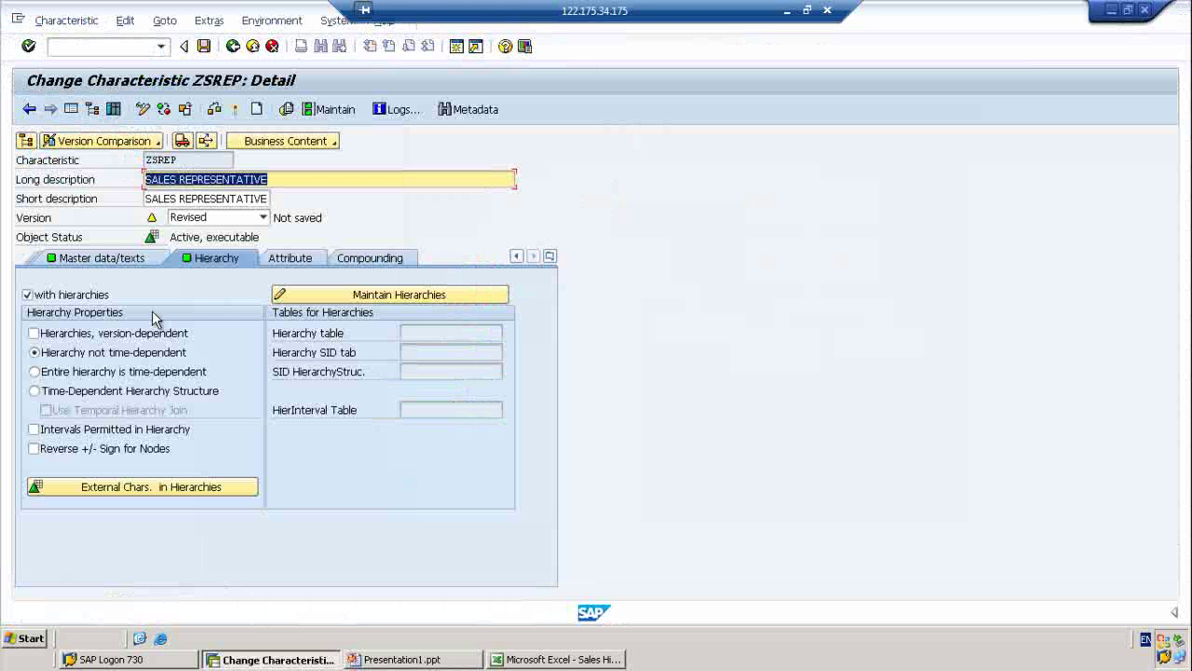
- Activate ZSREP despite warnings, creating /BIC/HZSREP hierarchy tables, then go back to the workbench
click(235, 109)
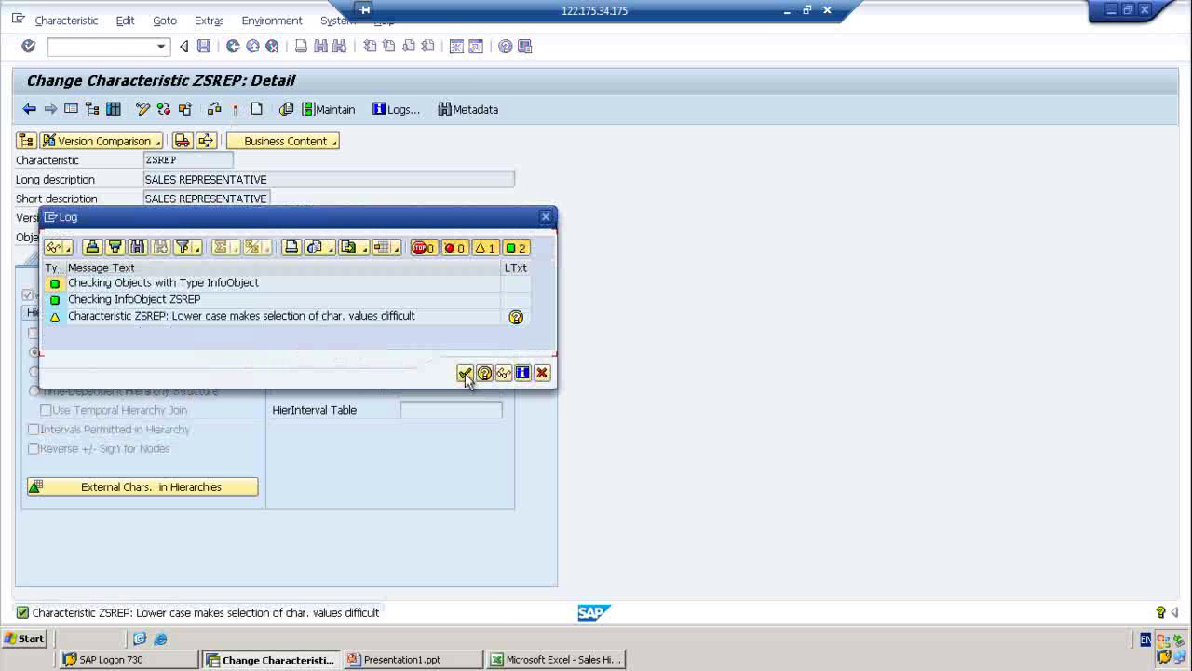
click(464, 373)
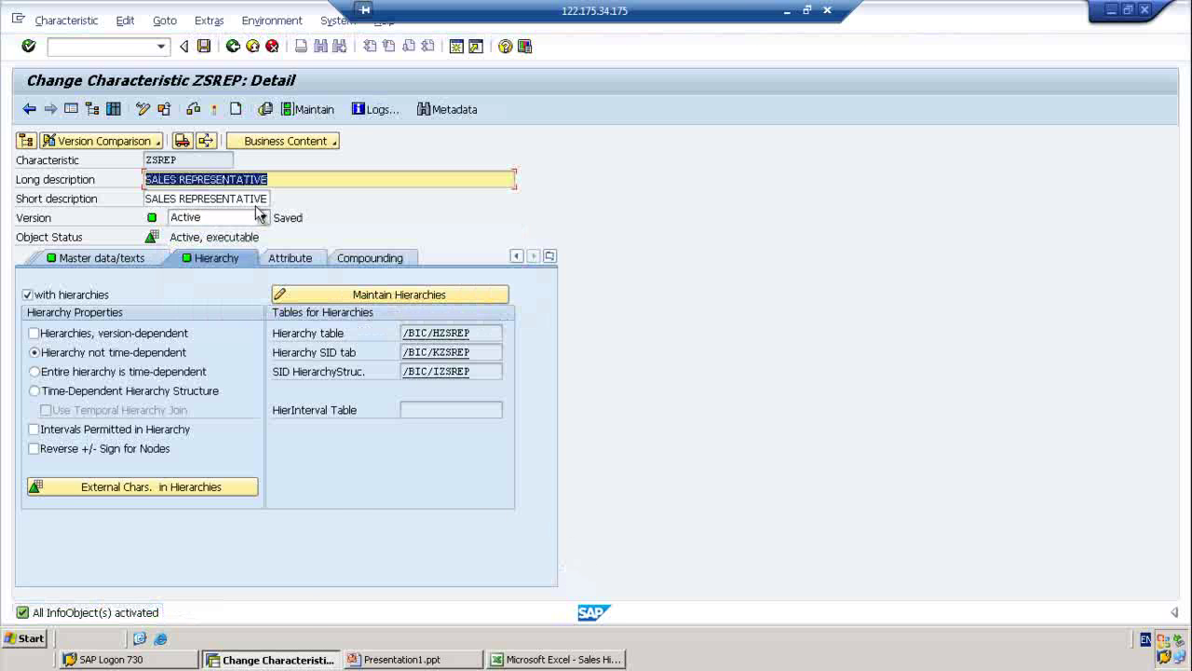
click(234, 47)
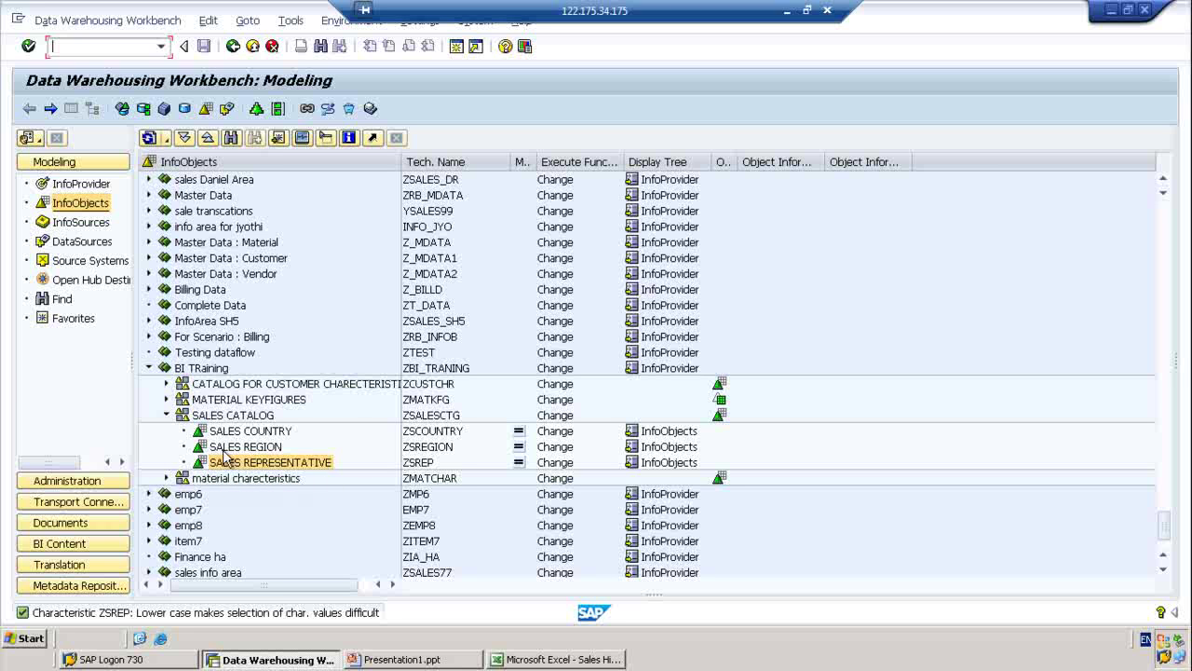
- Run /nrsa1old from the command history to open the old Administrator Workbench modeling screen
click(28, 46)
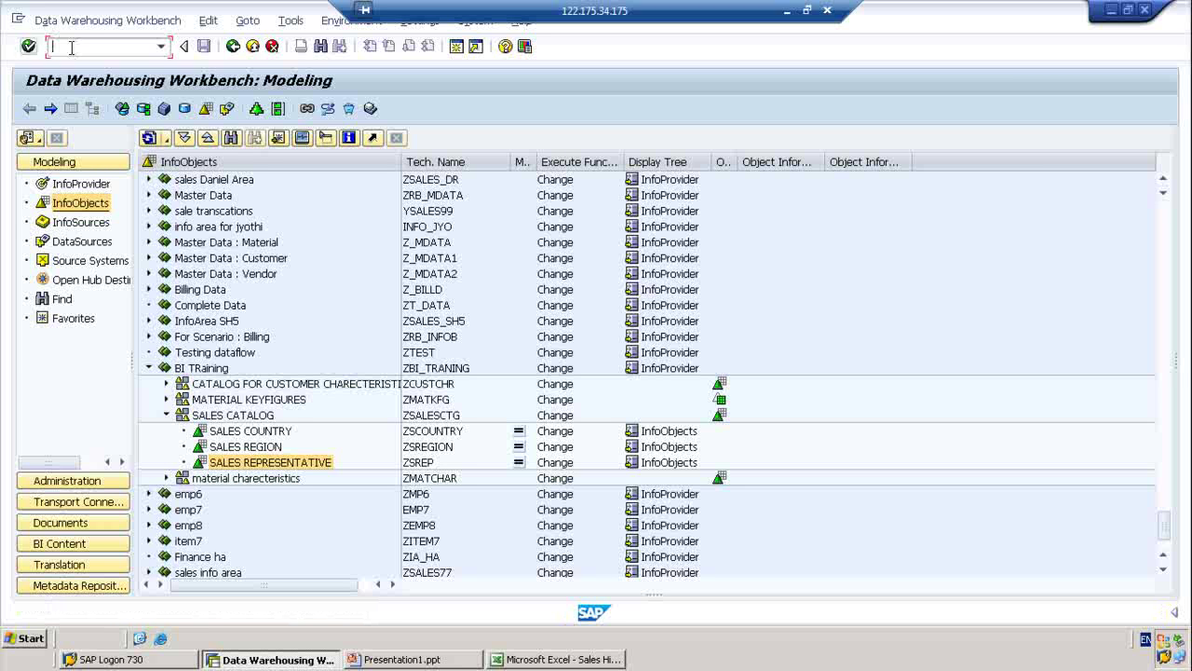
click(162, 45)
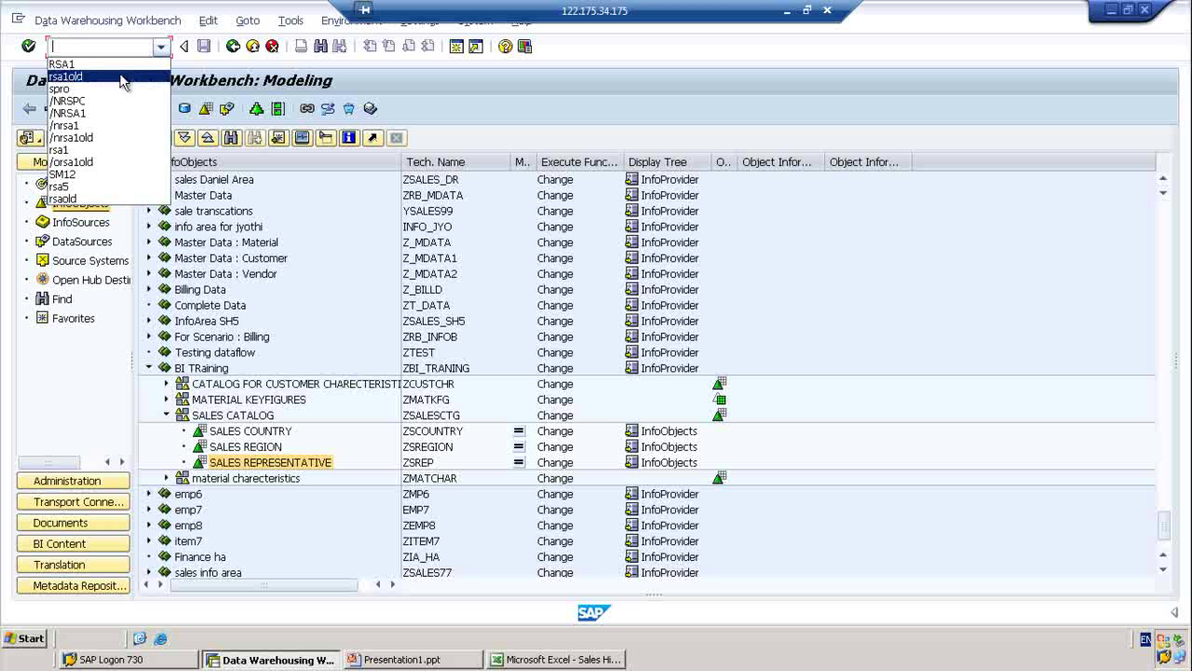
click(140, 137)
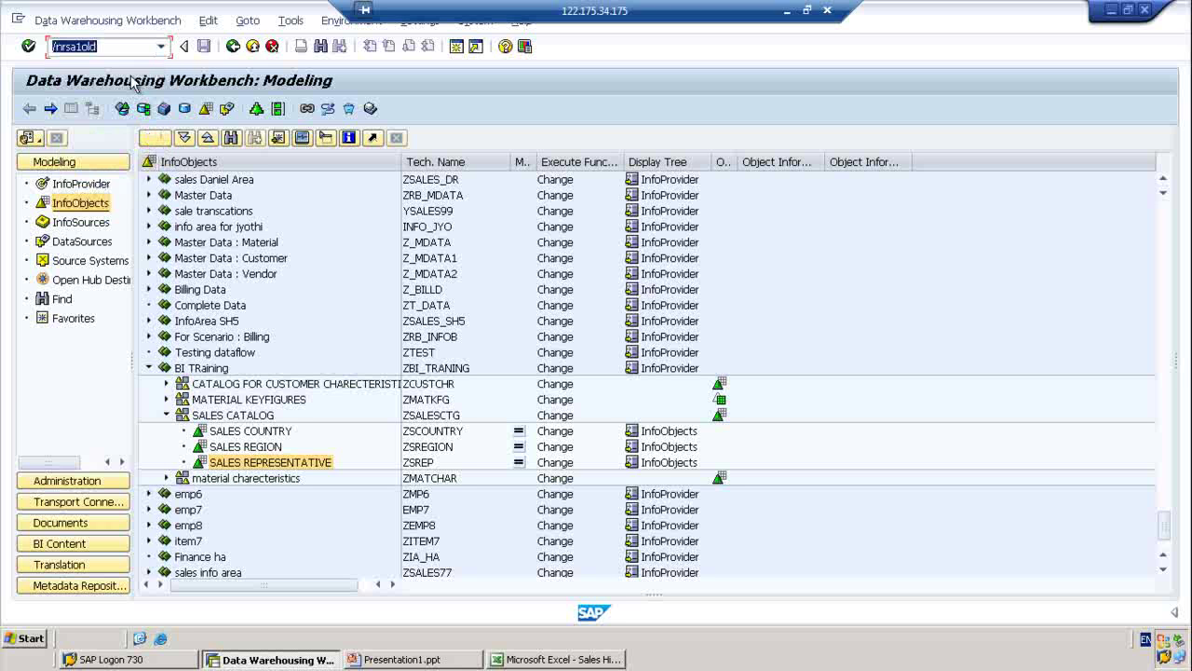
click(29, 47)
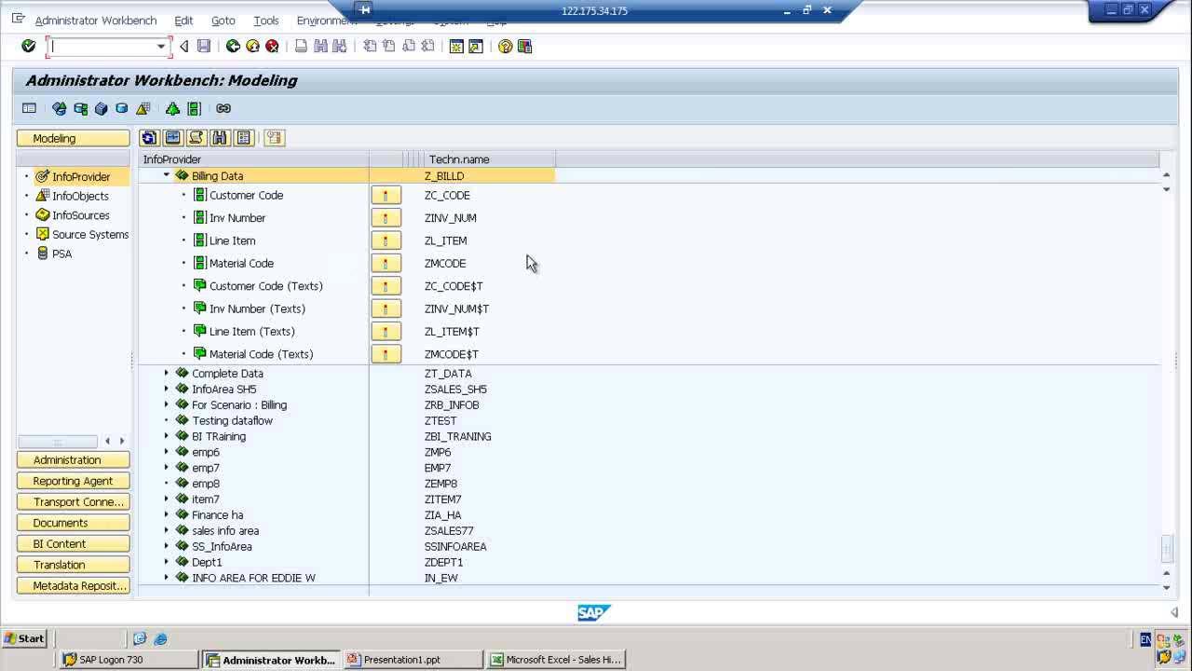
- Switch to the InfoSources tree showing the flat-file component's ZPAK_ATTR and ZPAK_TXT entries
click(82, 217)
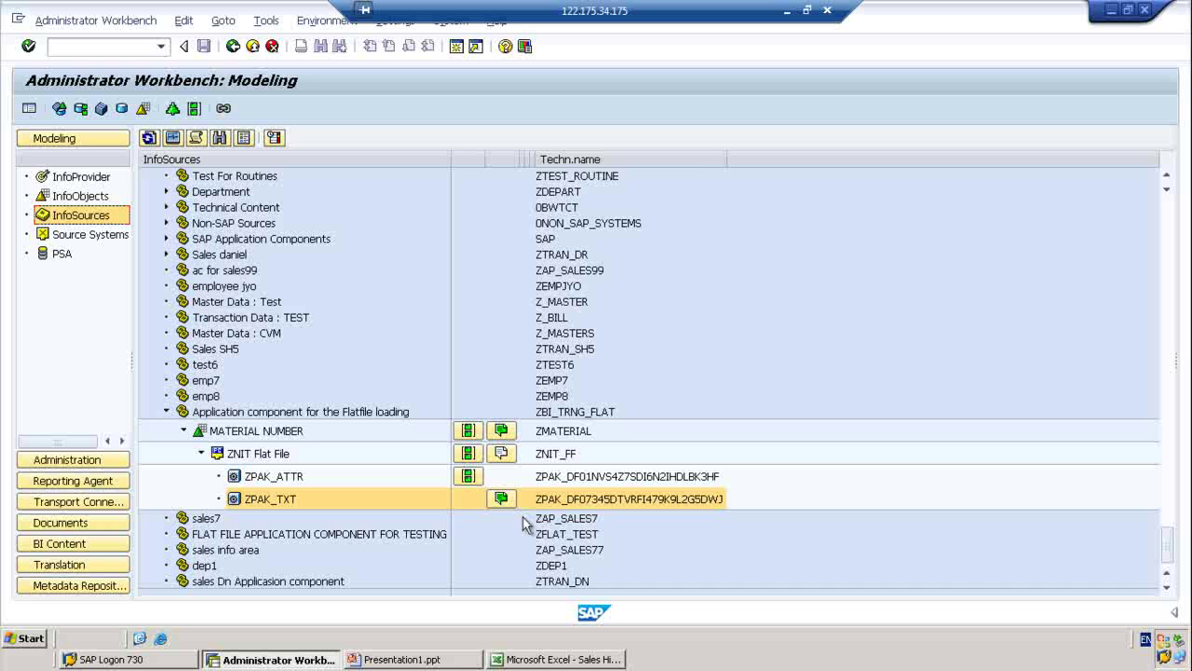
- Create master-data InfoSource ZSREP with direct update under the flat-file component ZBI_TRNG_FLAT
click(272, 477)
click(283, 503)
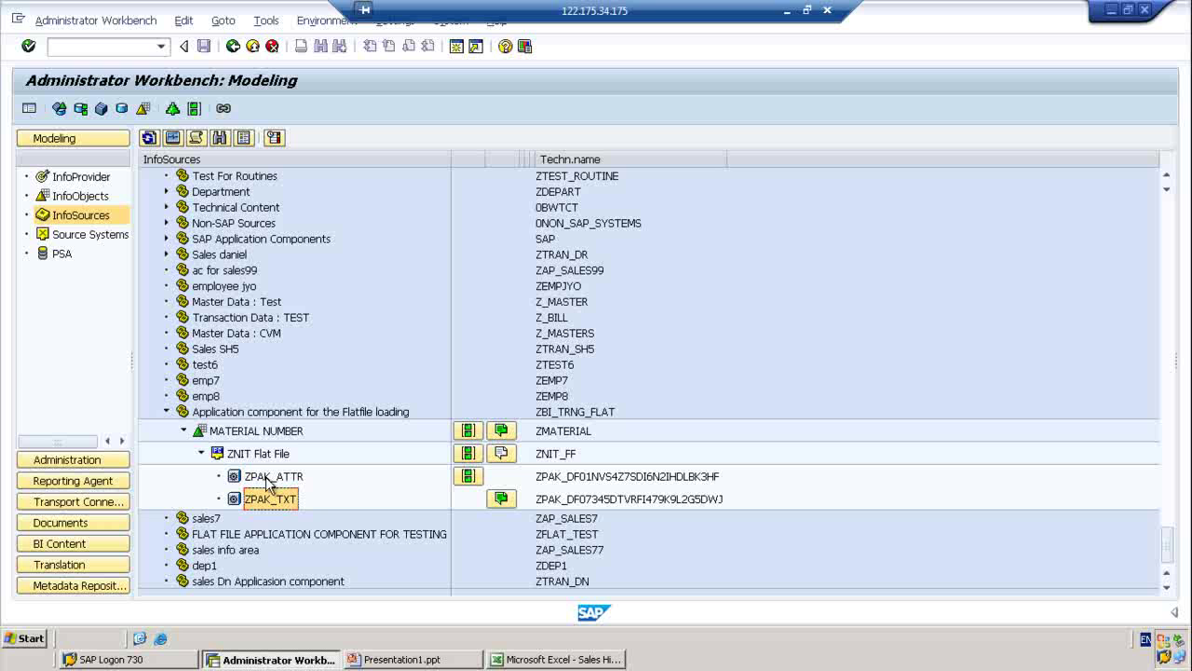
click(184, 430)
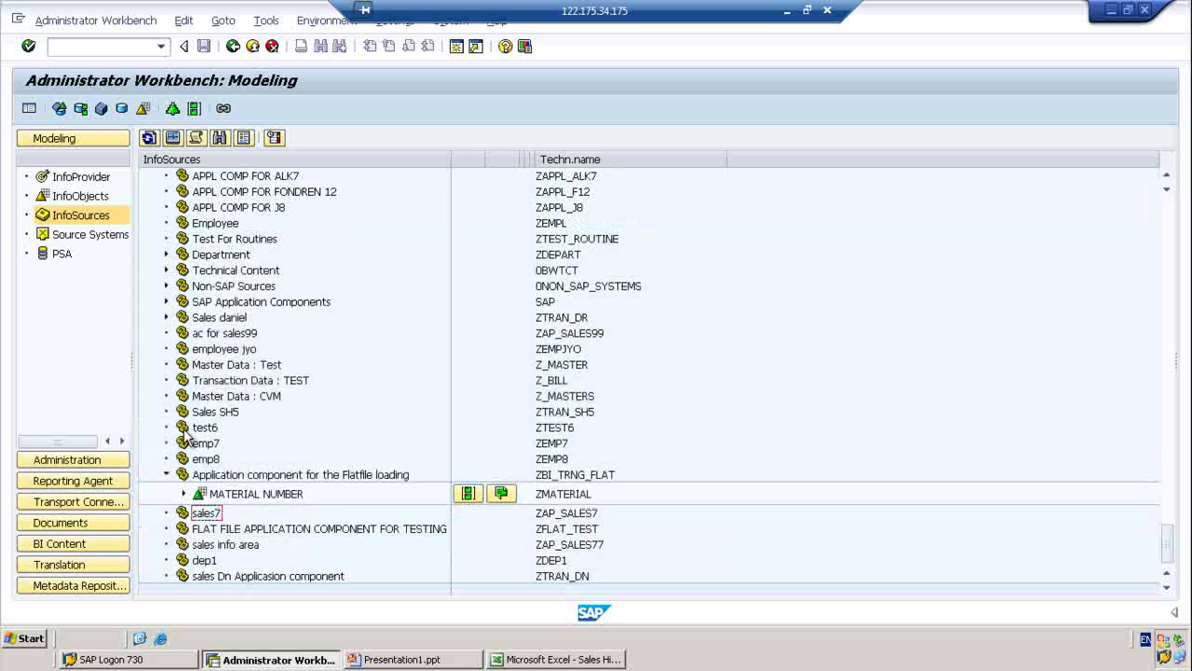
right_click(331, 475)
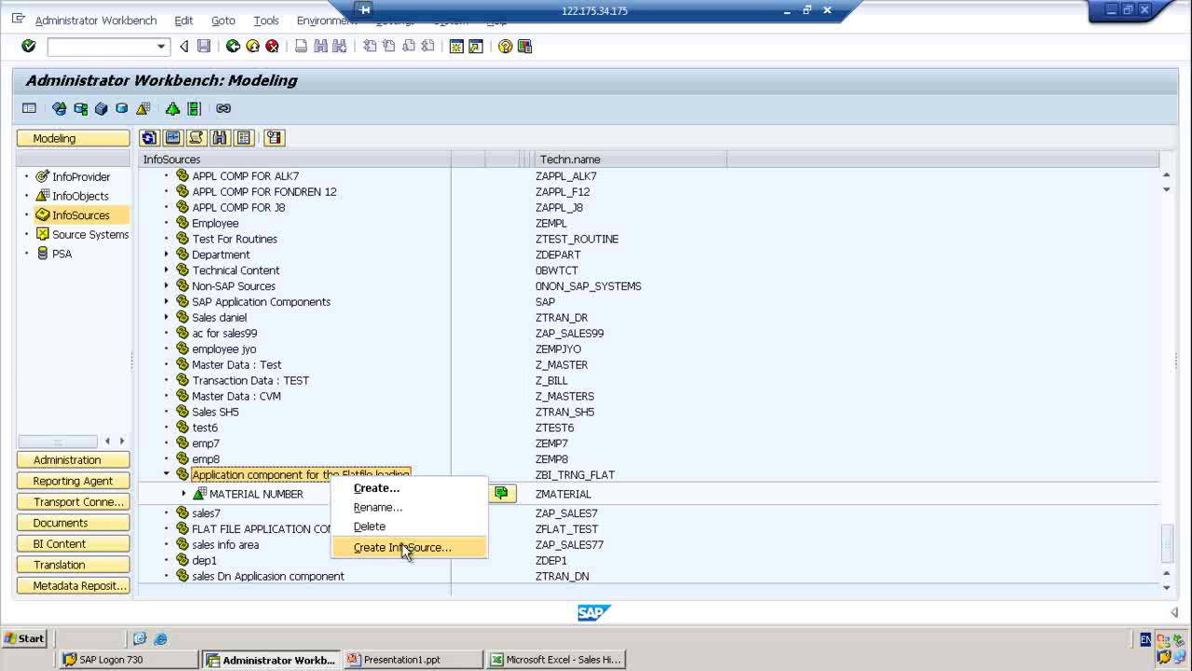
click(406, 549)
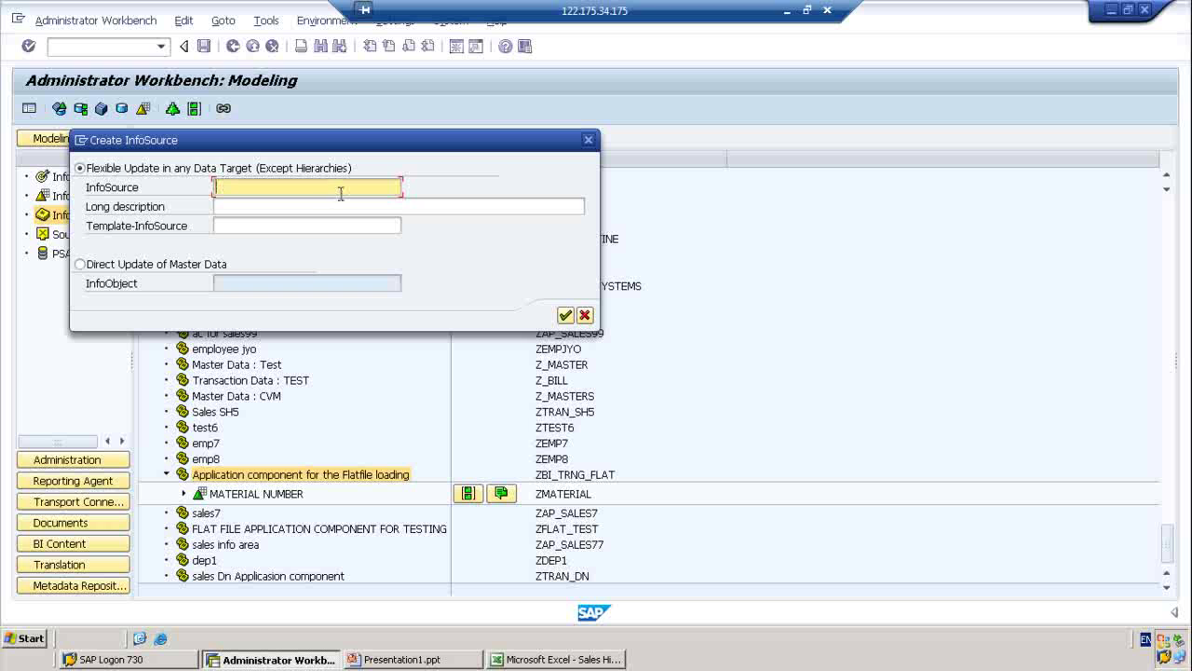
click(81, 264)
click(233, 290)
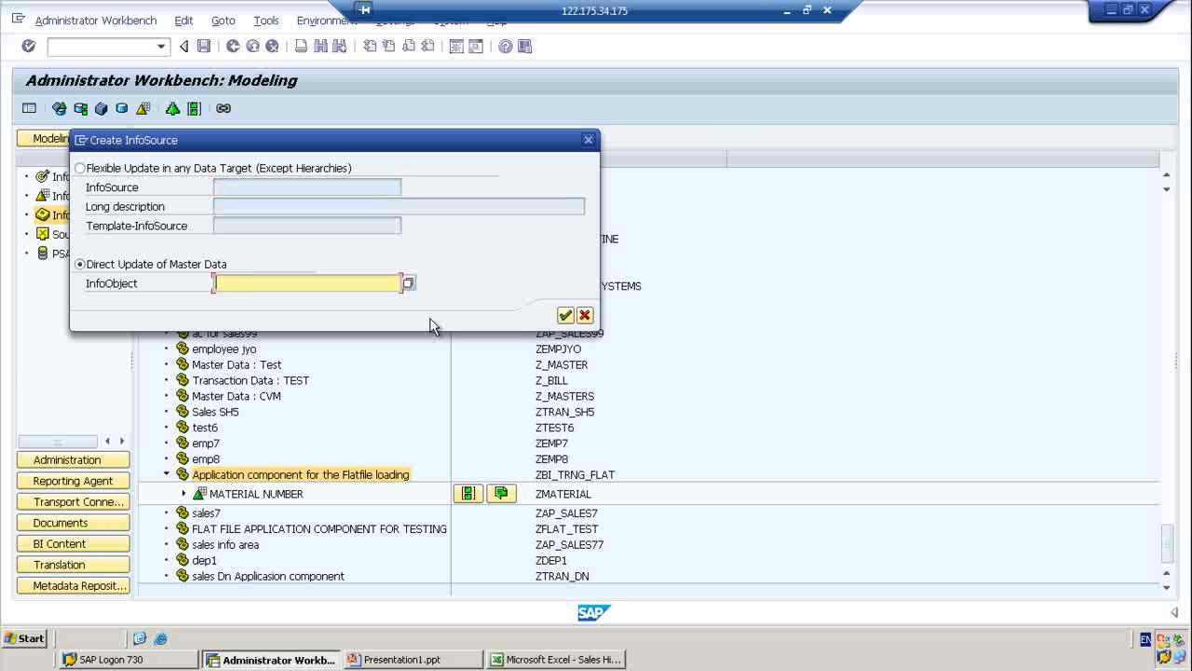
text(ZSREP)
key(Return)
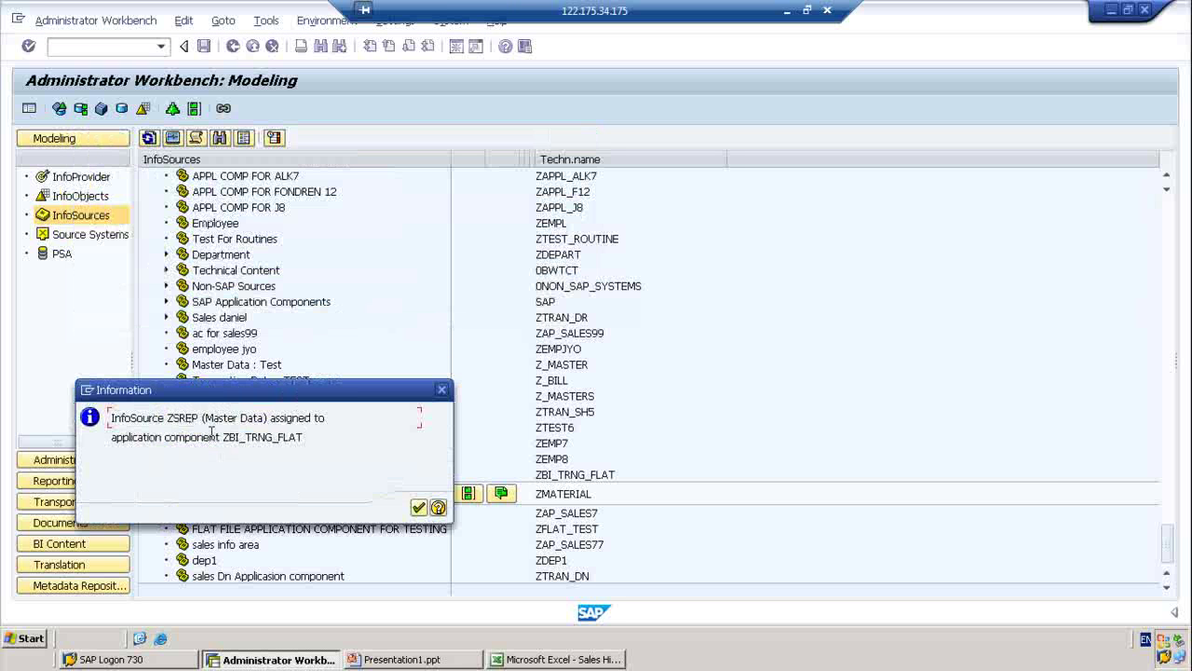
- Dismiss the assignment message, view ZSREP's characteristic details, and return to the InfoSources tree
click(418, 510)
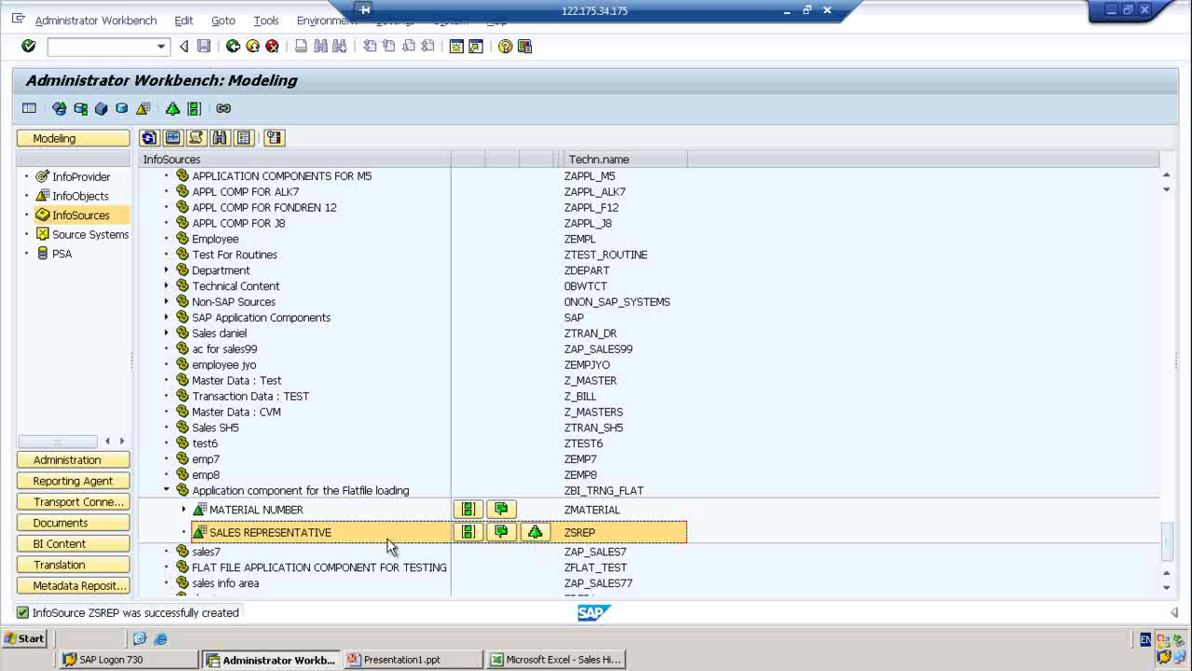
click(536, 533)
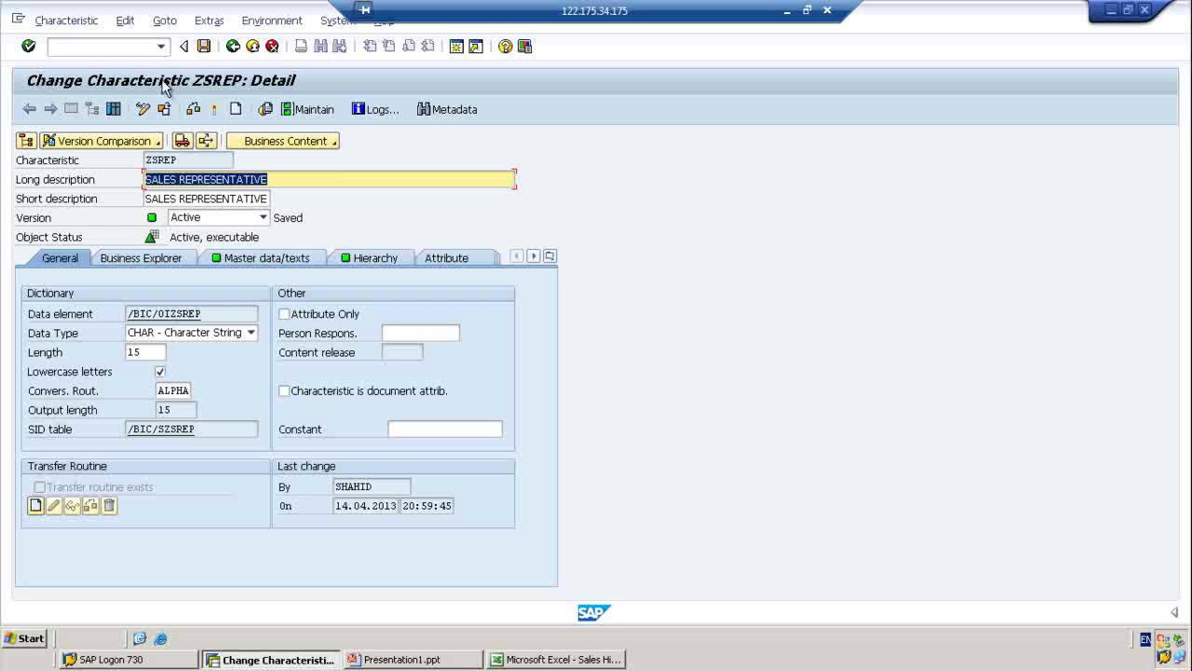
click(233, 48)
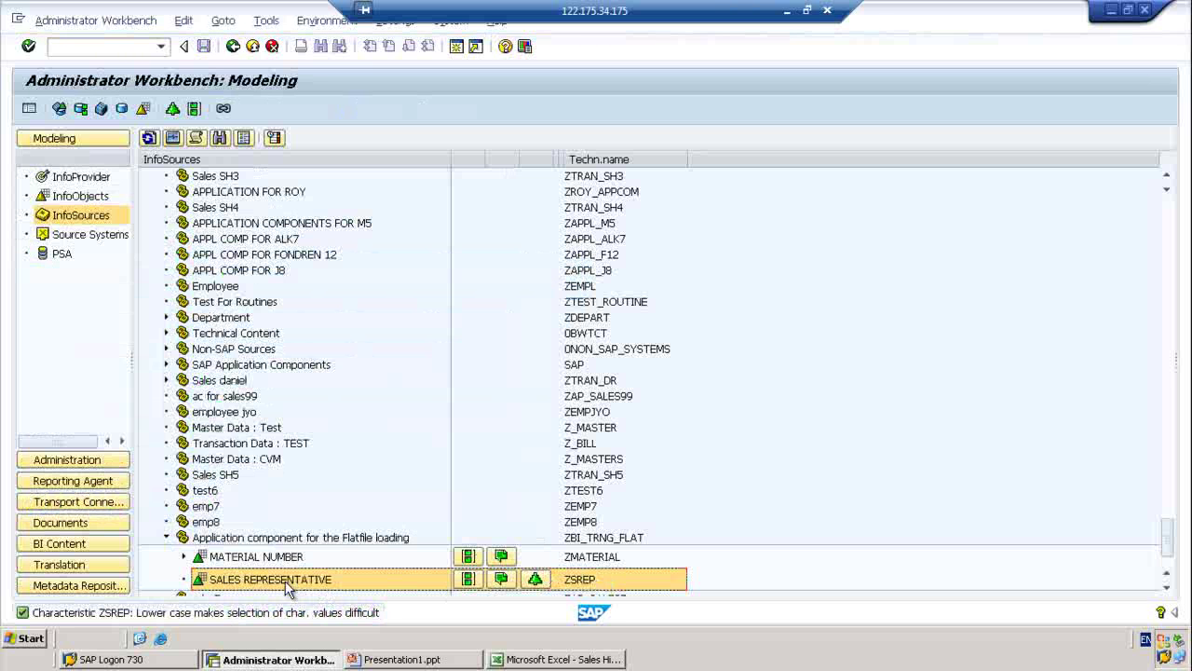
- Open InfoSource ZSREP for changing and expand its Transfer_structure/Transfer_Rules section
double_click(271, 581)
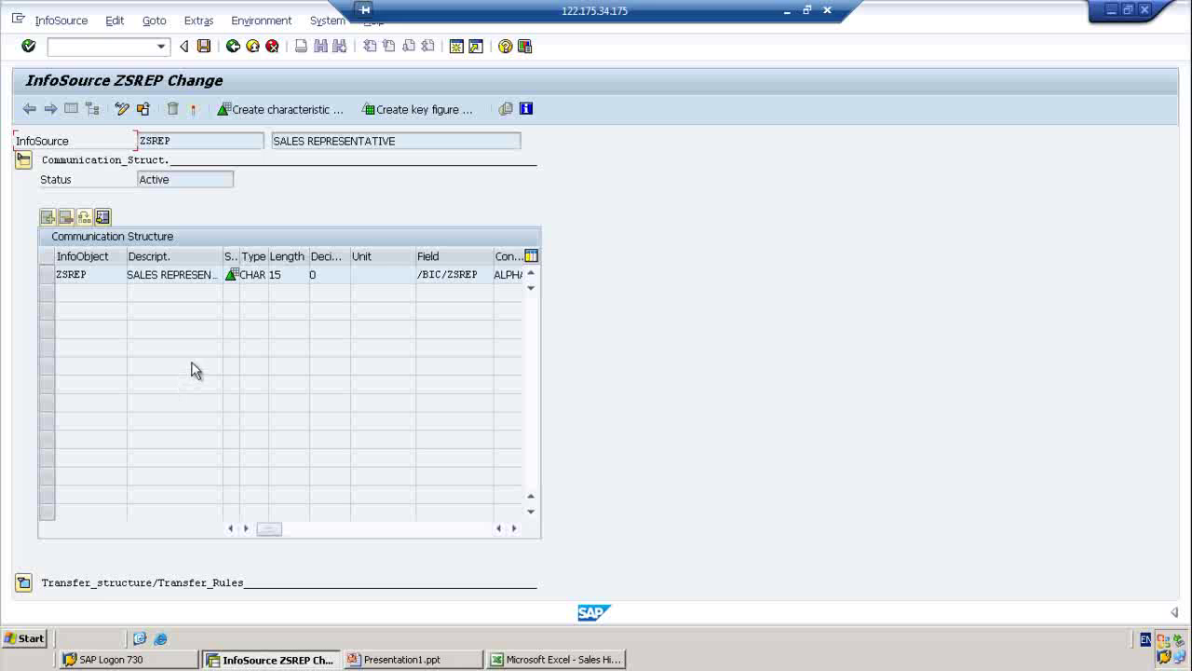
click(23, 582)
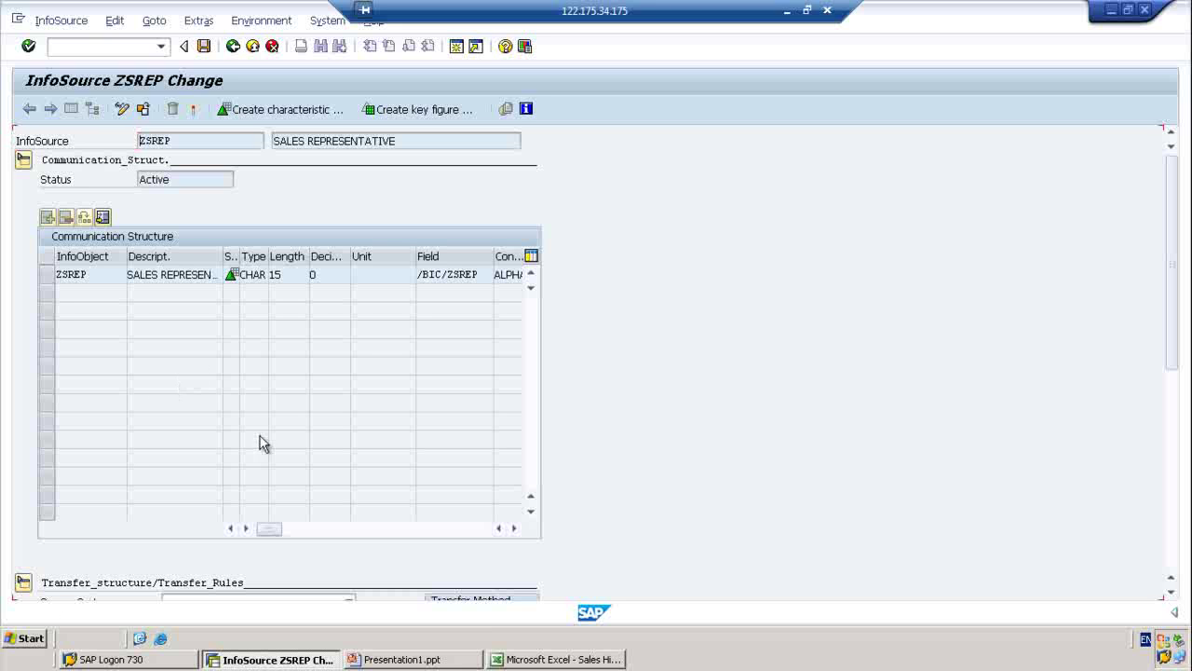
drag(1176, 208, 1182, 365)
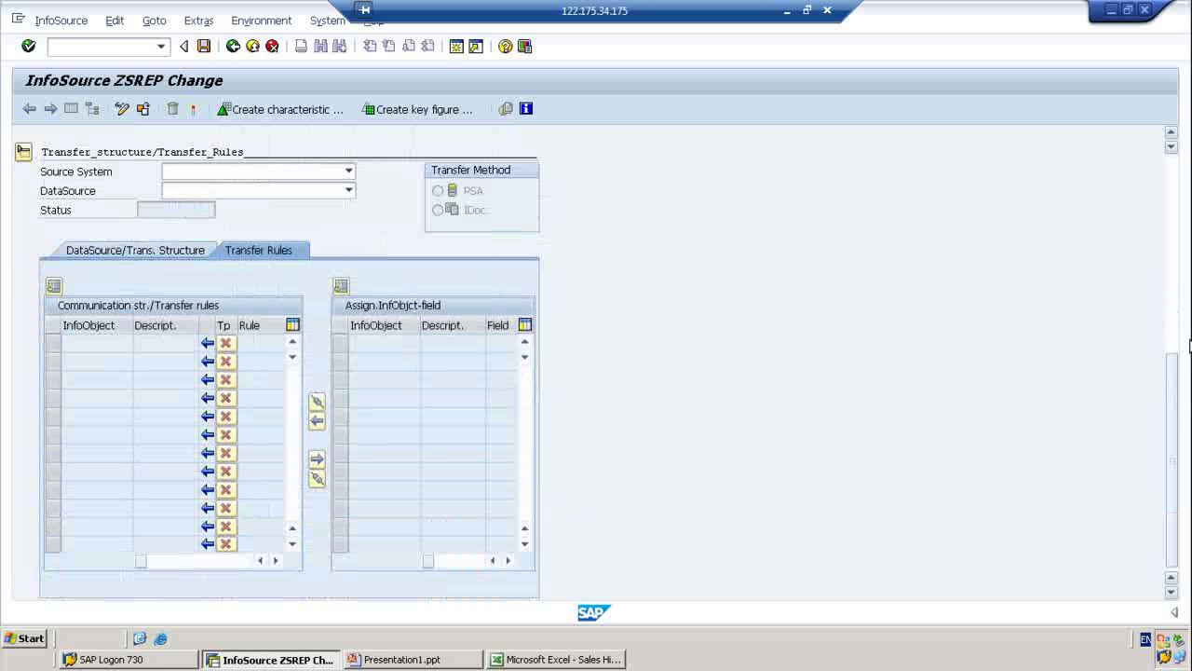
- Scroll the Source System list and choose ZFF_TR - FF Source system for training
click(350, 176)
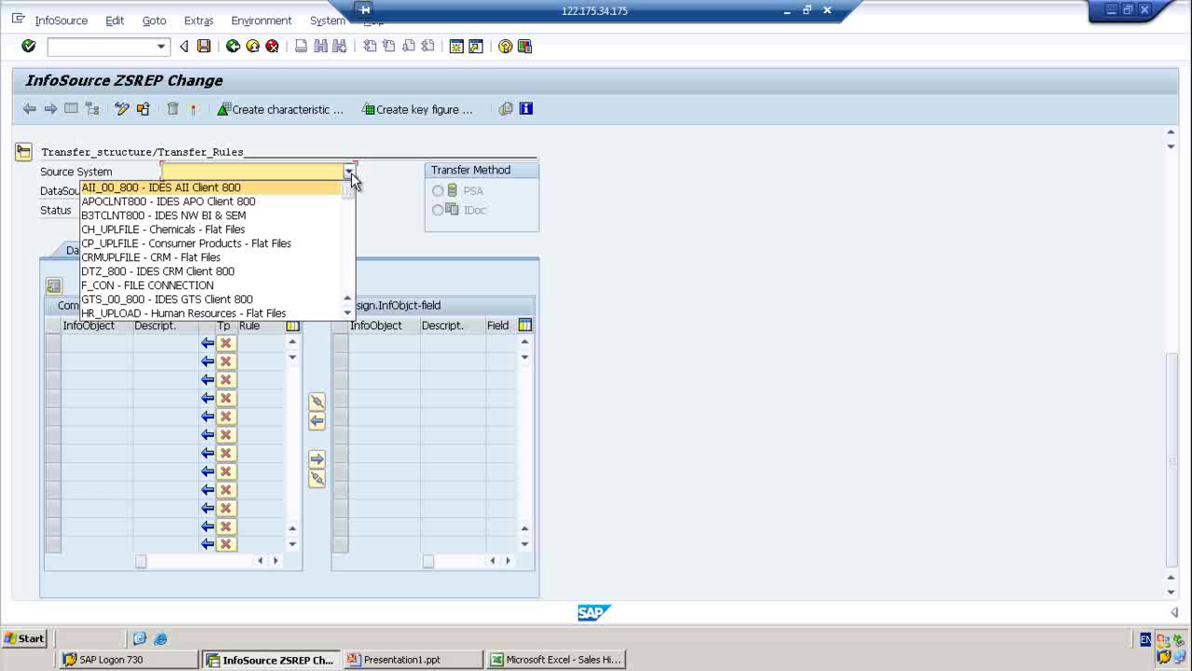
scroll(354, 224, down, 5)
scroll(360, 265, down, 10)
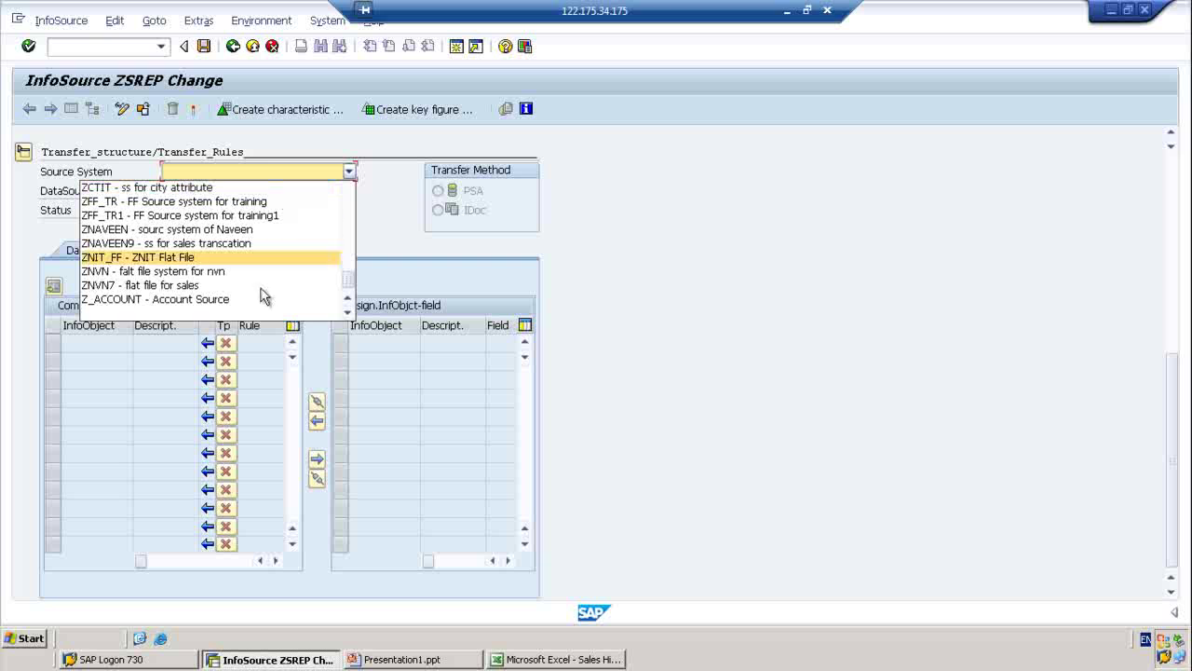
click(348, 298)
click(349, 298)
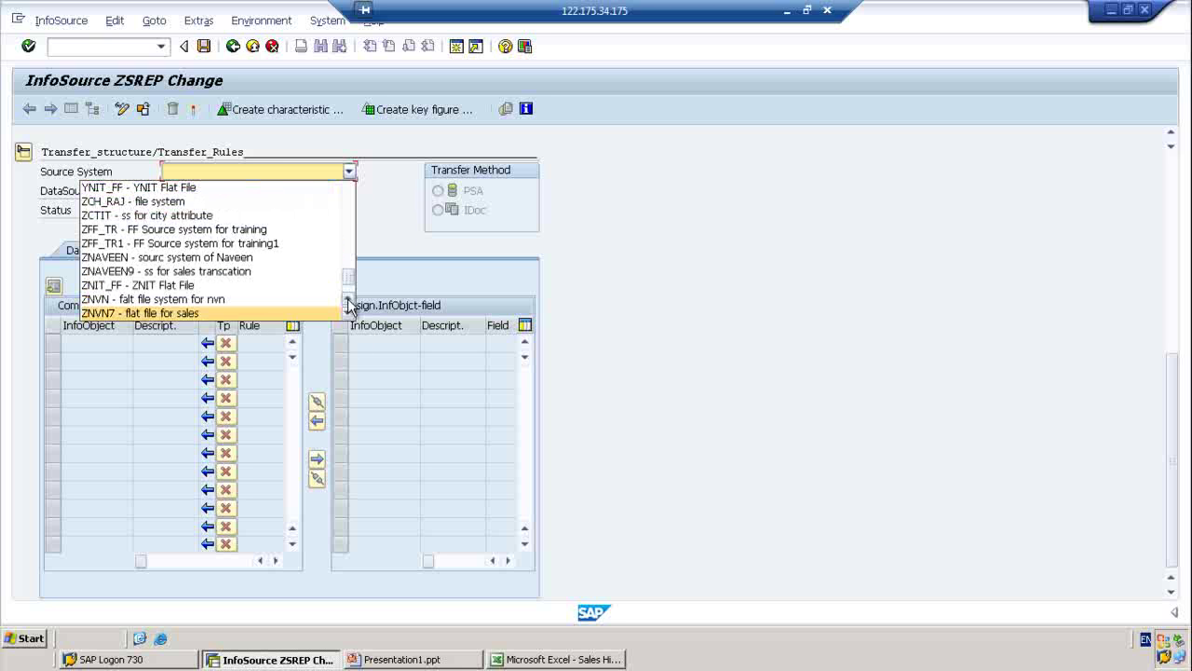
click(348, 298)
click(348, 299)
click(348, 298)
click(349, 298)
click(348, 298)
click(348, 298)
click(348, 300)
click(349, 300)
click(349, 300)
click(348, 300)
click(348, 300)
click(348, 300)
click(348, 300)
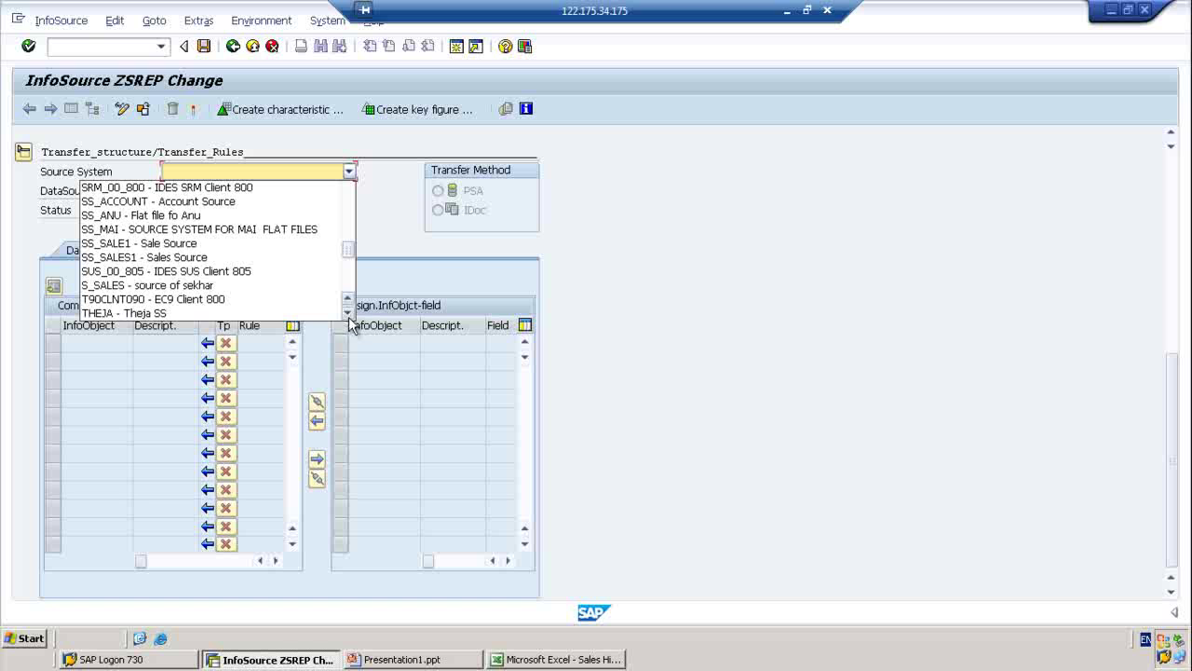
click(349, 316)
scroll(350, 318, down, 7)
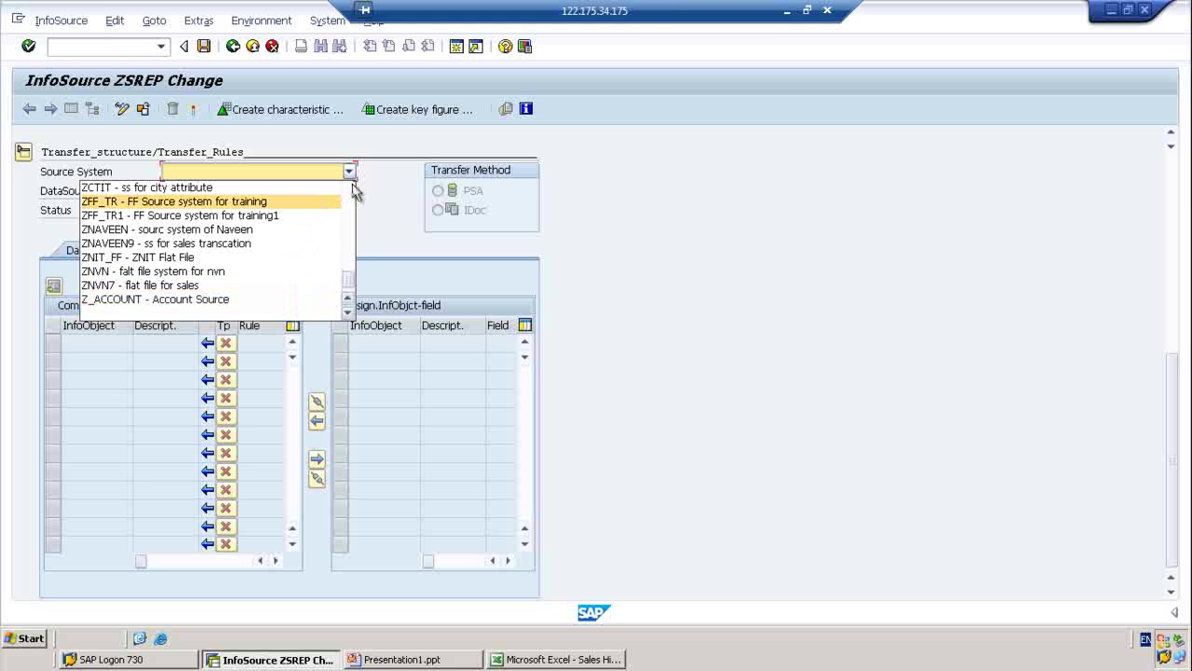
click(349, 300)
click(349, 300)
click(350, 300)
click(349, 300)
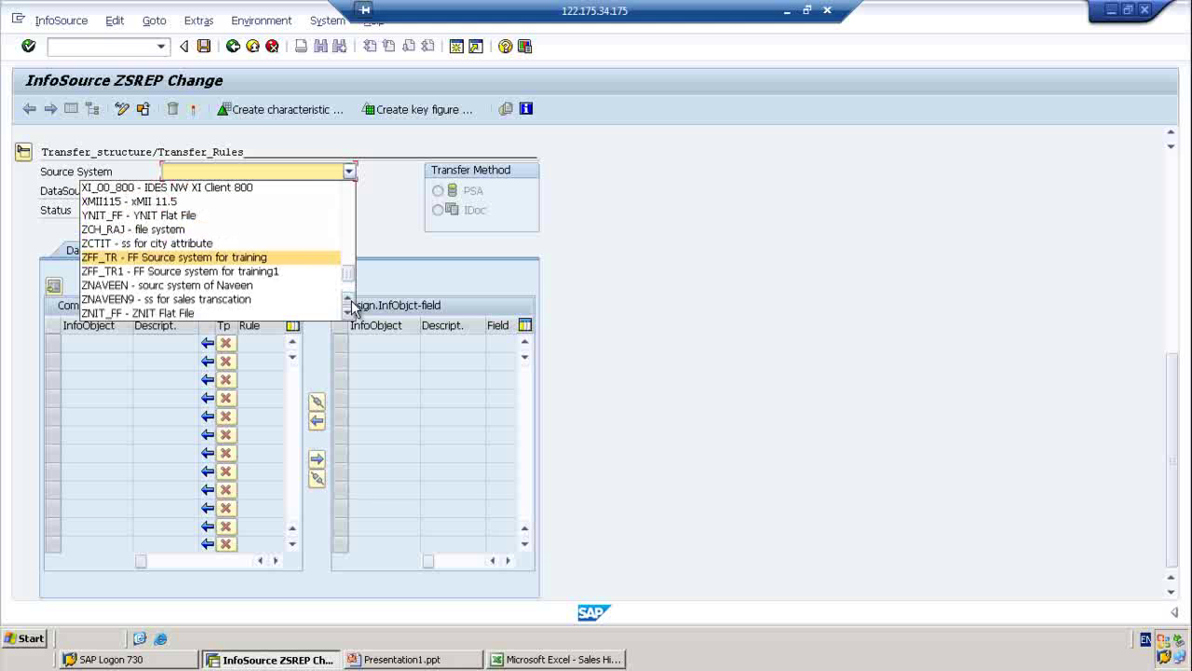
click(276, 258)
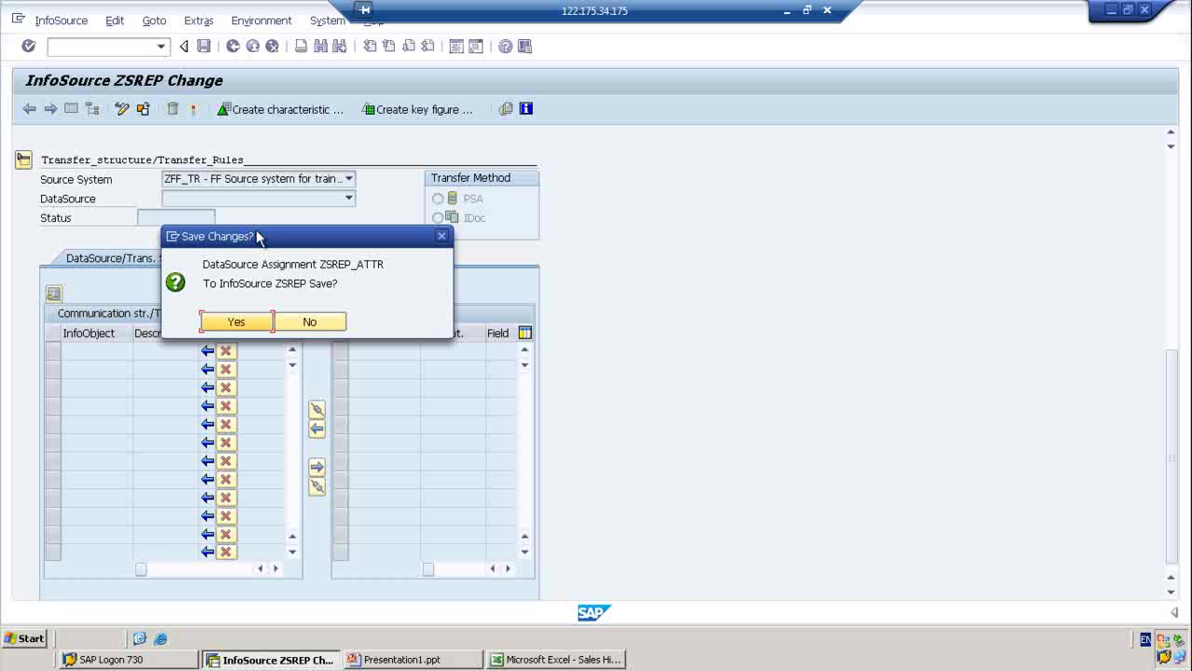
- Confirm saving the ZSREP_ATTR, ZSREP_TEXT and ZSREP_HIER DataSource assignments
drag(263, 241, 300, 186)
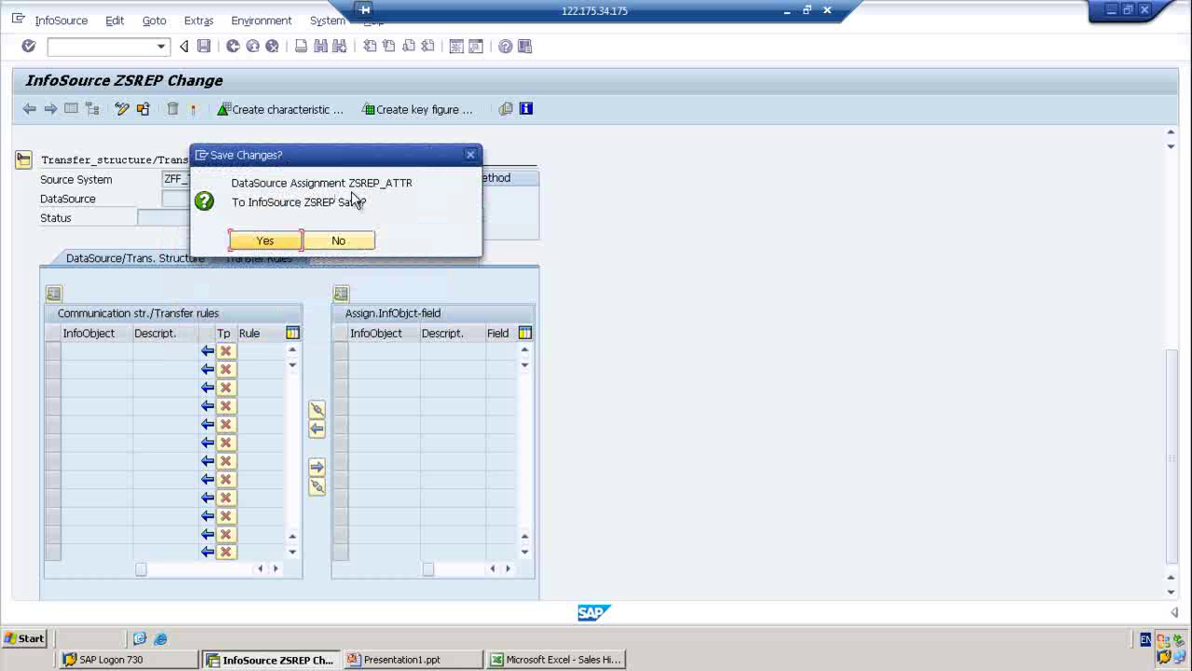
click(267, 241)
click(268, 244)
click(278, 245)
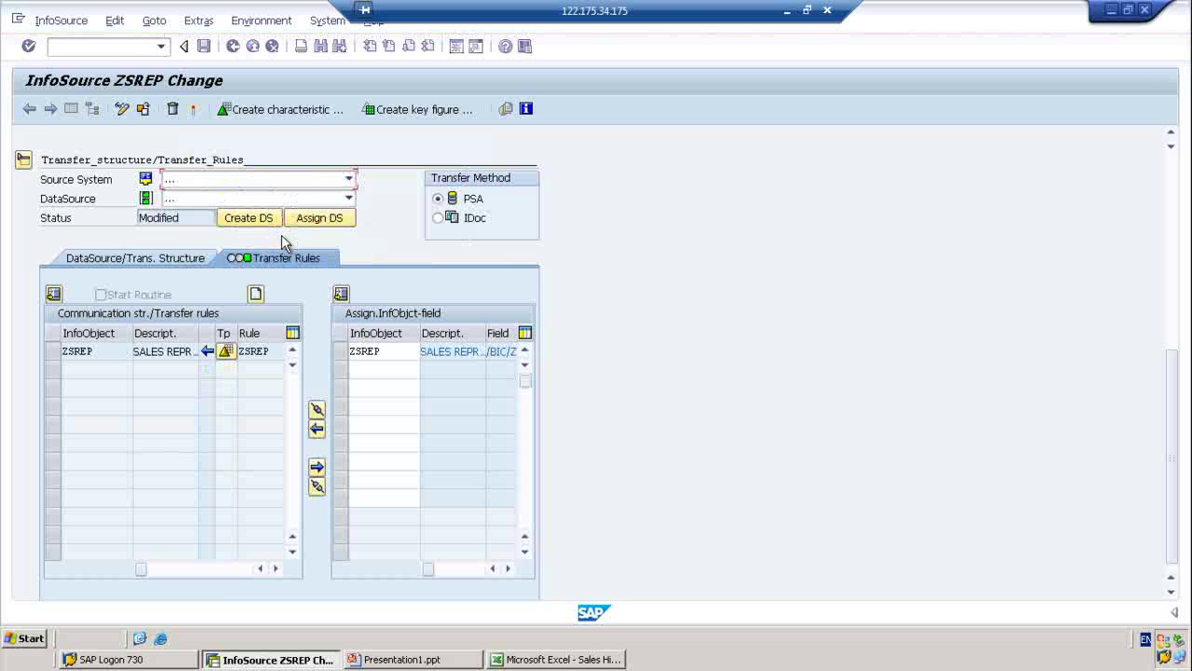
- Switch InfoSource ZSREP to DataSource ZSREP_HIER and save the changes first
click(349, 199)
click(292, 229)
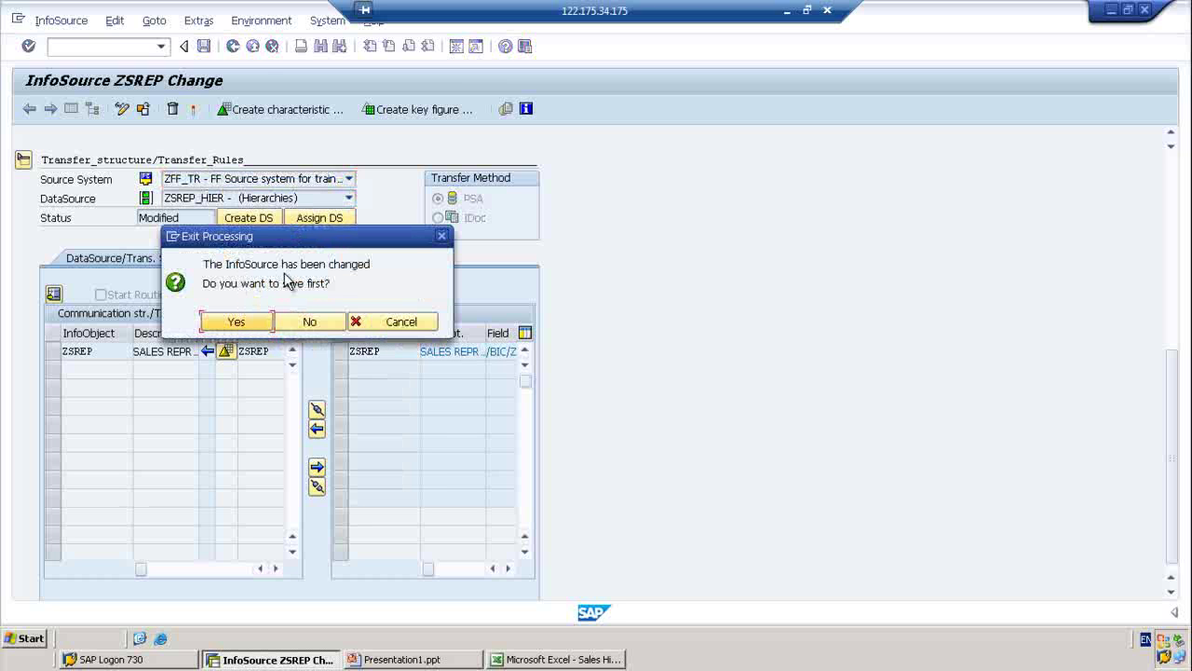
click(223, 324)
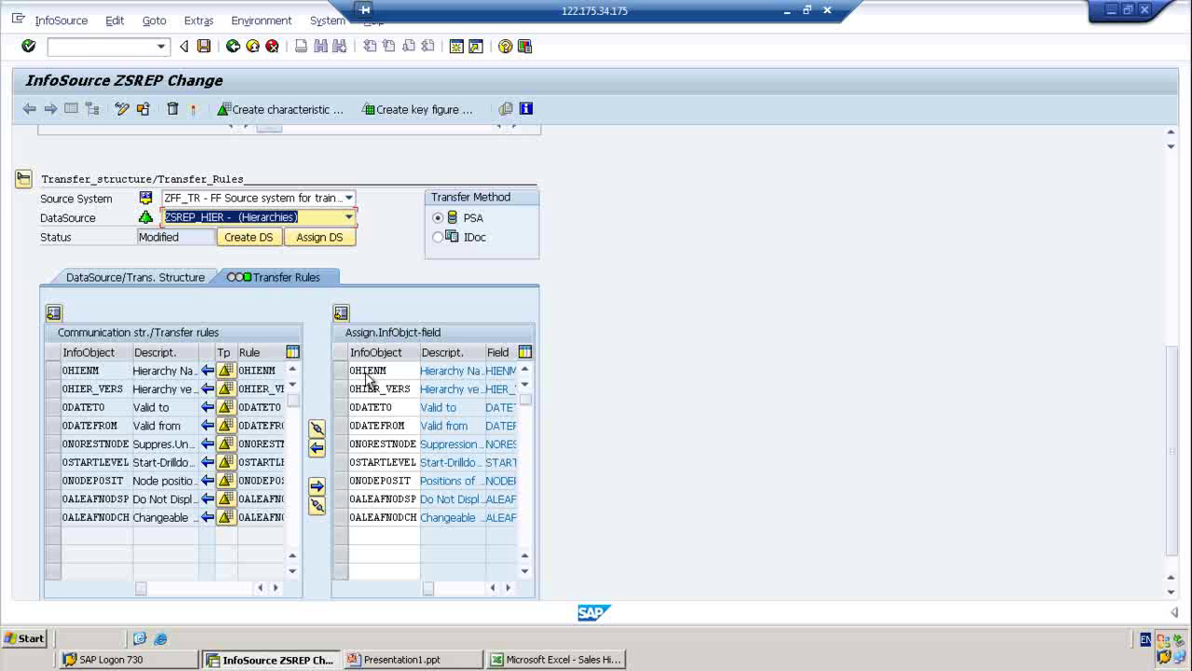
- Activate transfer rules ZSREP_HIER_AG4 so the ZSREP_HIER assignment shows Active (Saved)
click(196, 279)
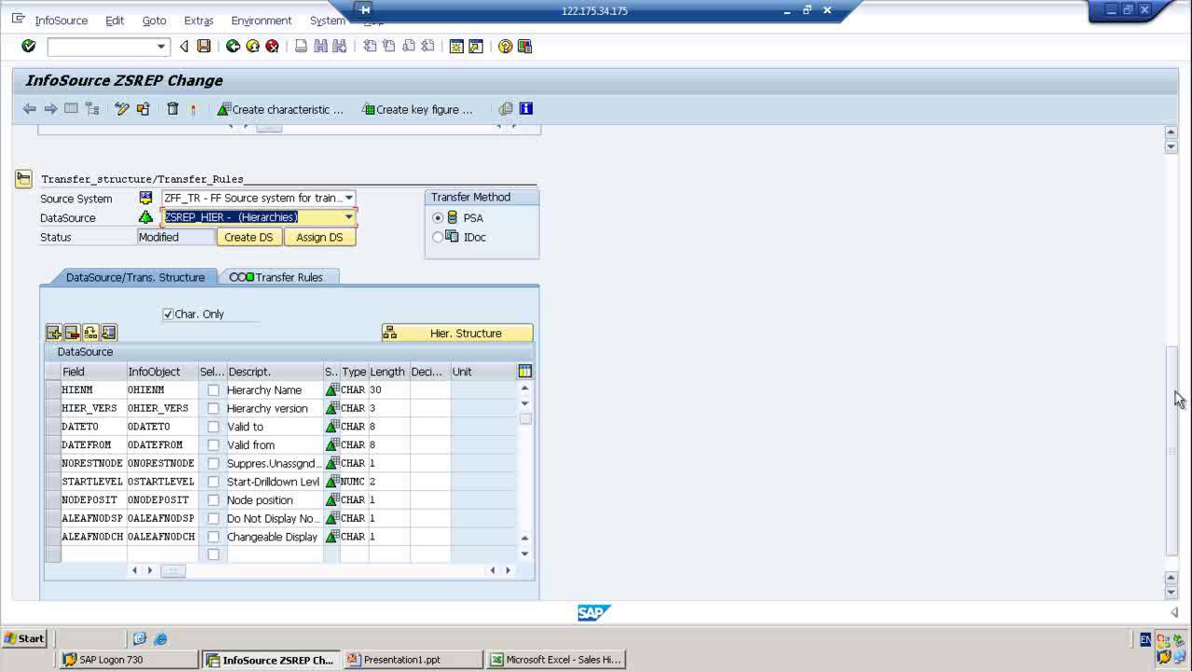
scroll(1163, 311, up, 5)
drag(1169, 263, 1164, 166)
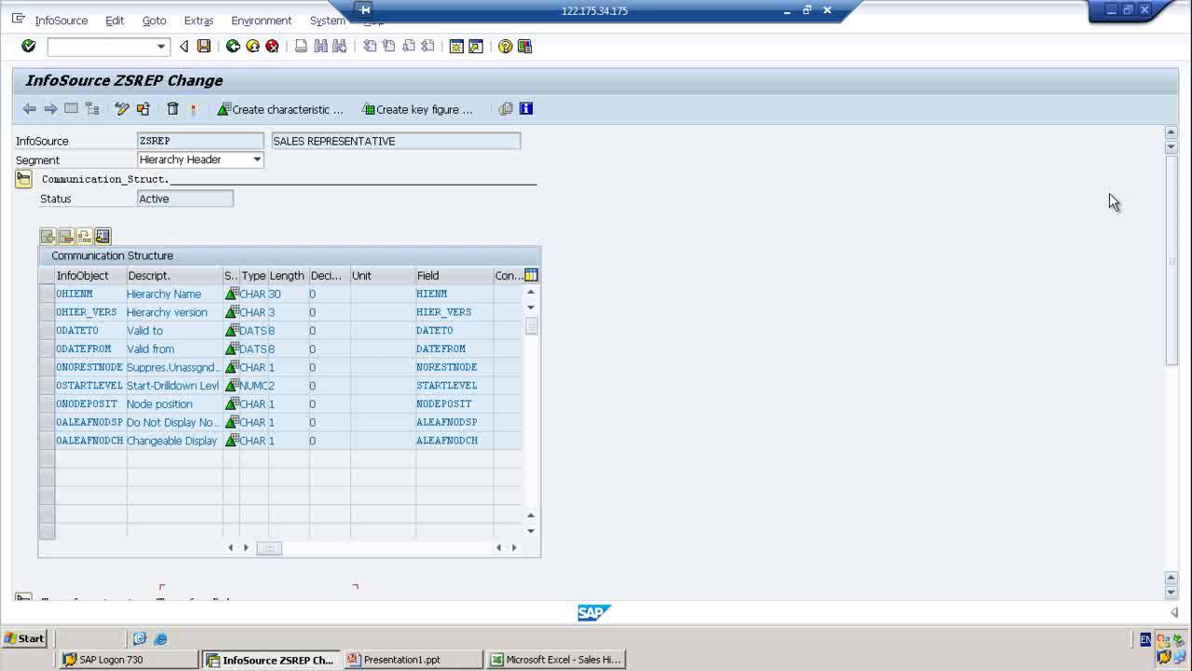
click(193, 109)
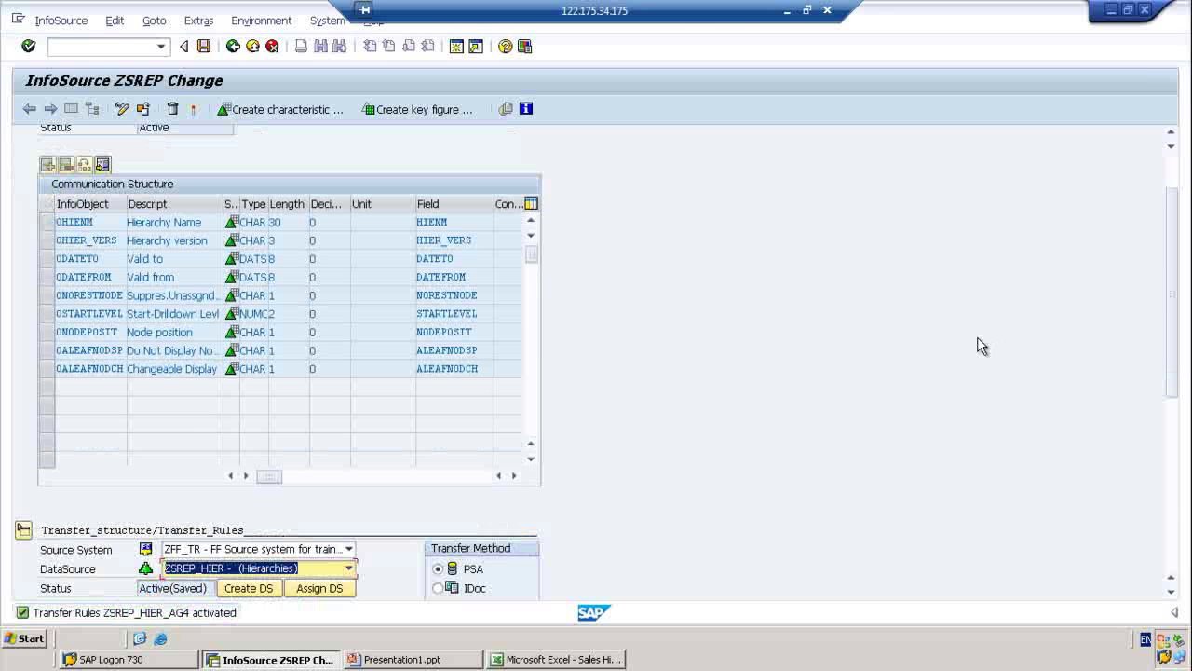
drag(1171, 343, 1183, 453)
scroll(1179, 439, down, 5)
scroll(1165, 373, down, 1)
scroll(1173, 368, down, 3)
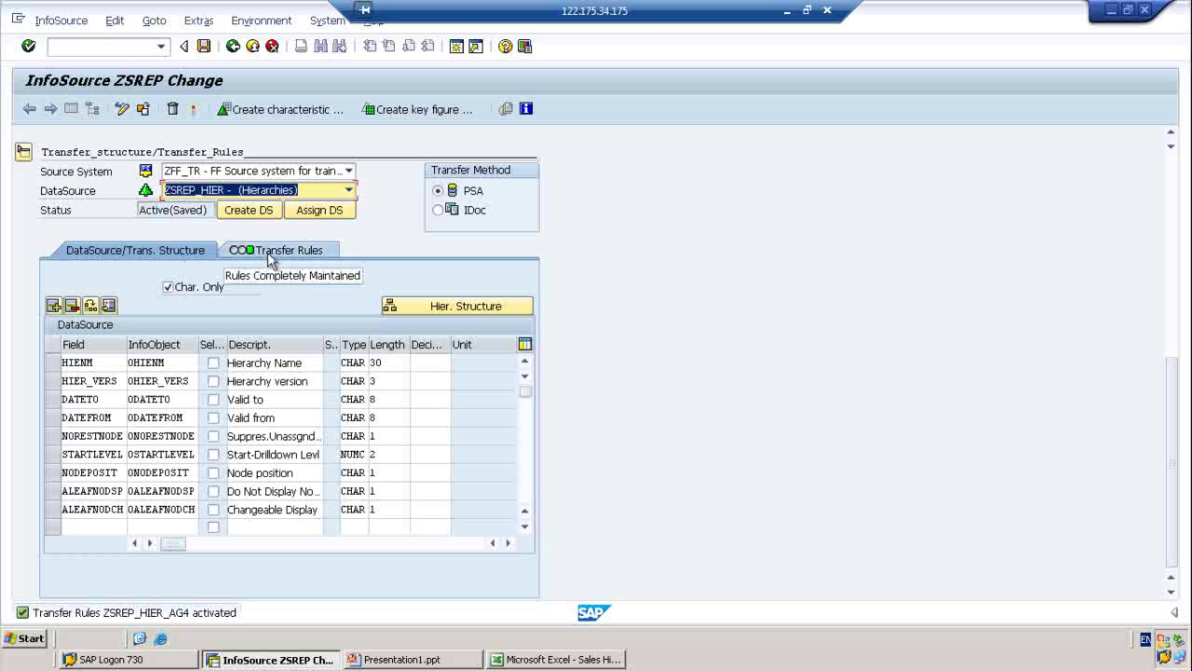
- Create hierarchy ZSREP_HIER with short description SALES REP HIER
click(473, 312)
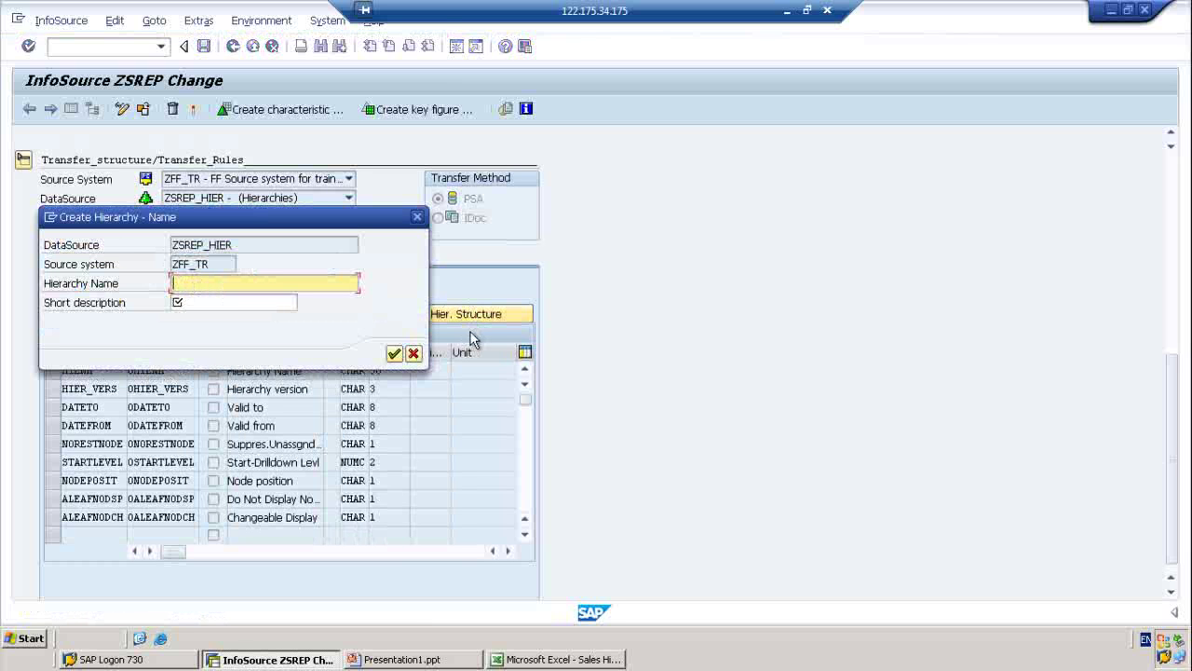
text(z)
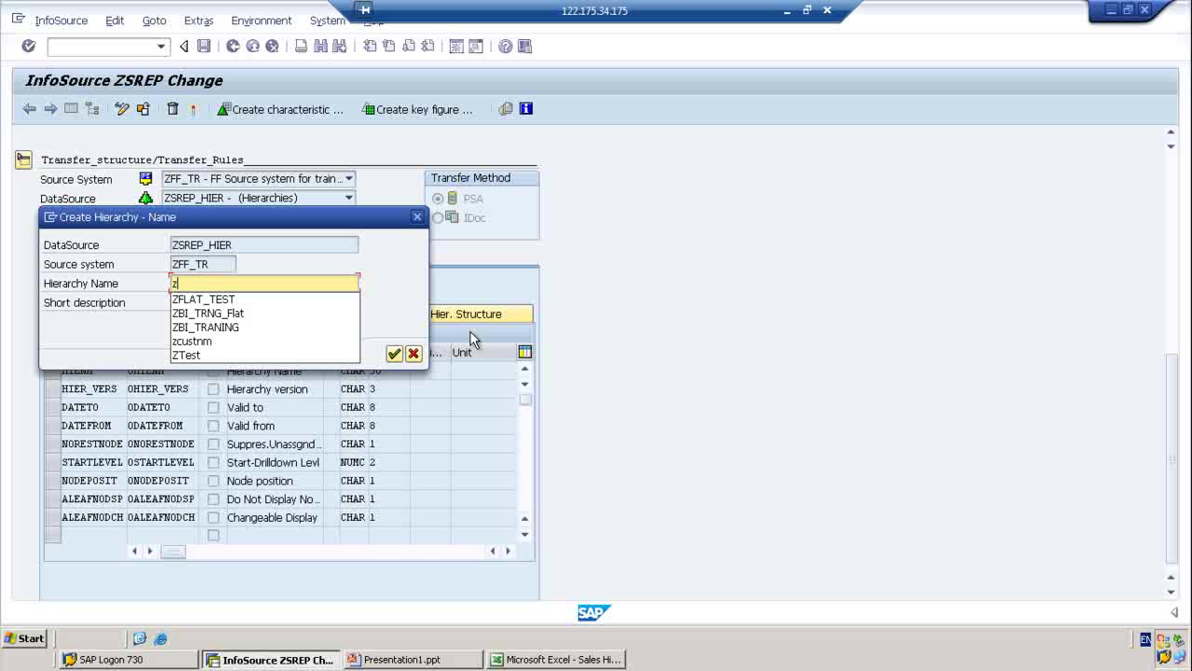
text(S)
text(R)
key(BackSpace)
key(BackSpace)
key(BackSpace)
text(ZREP)
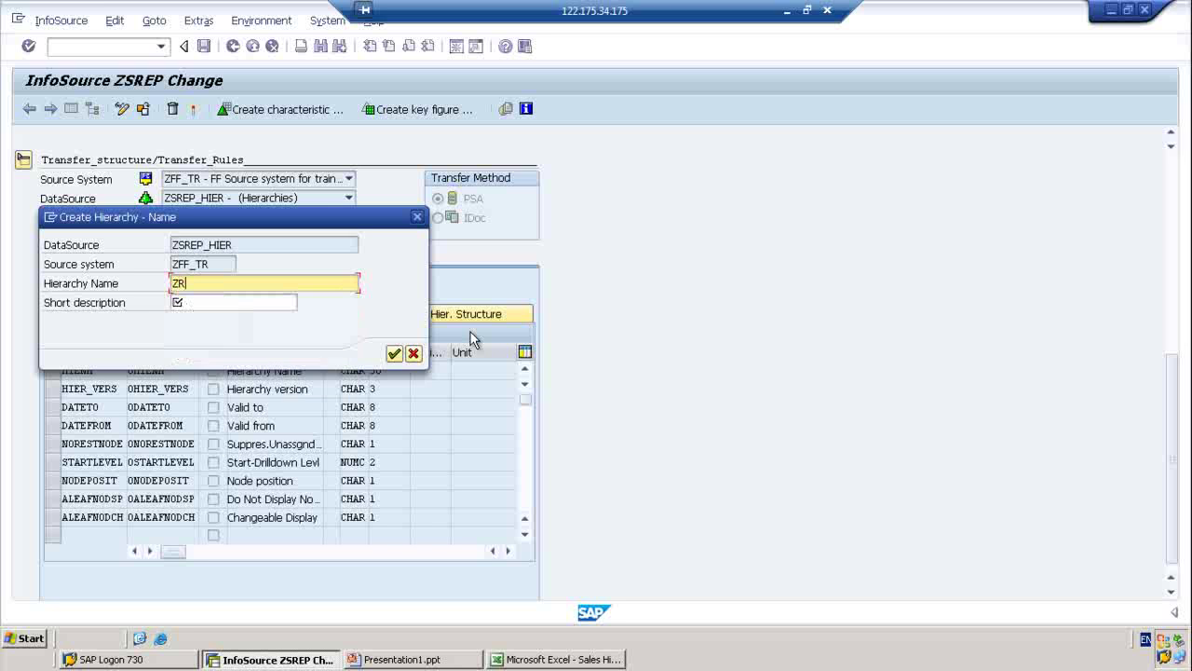
key(BackSpace)
key(BackSpace)
text(SREP_HIER)
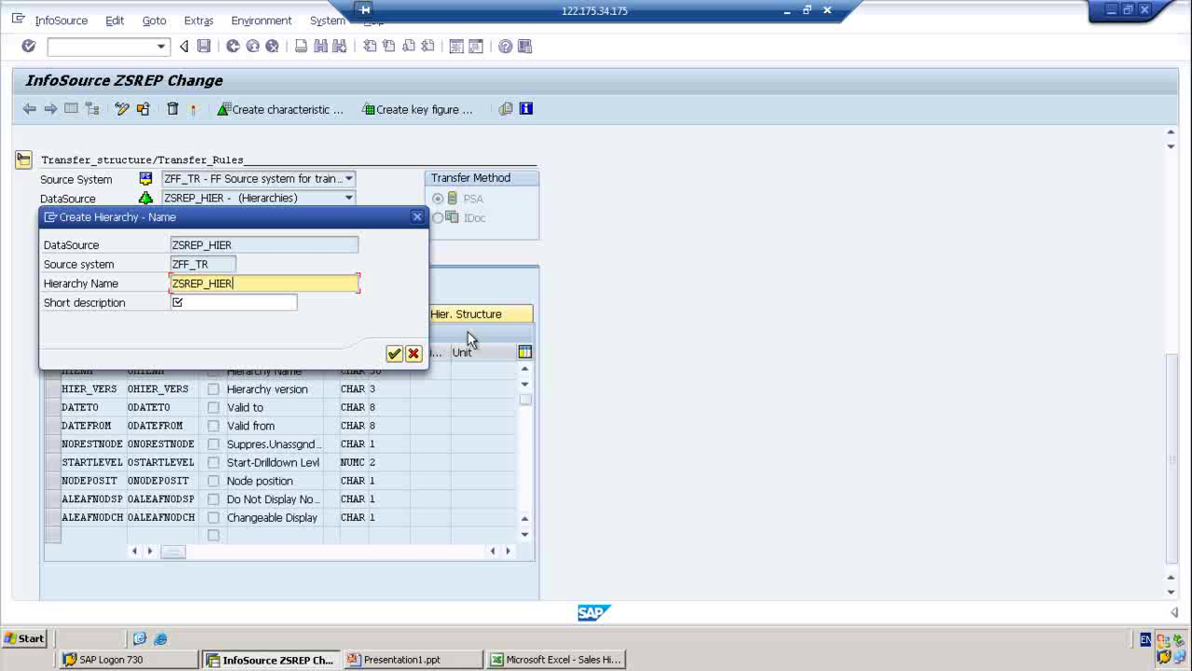
click(244, 310)
text(SALES REP HIER)
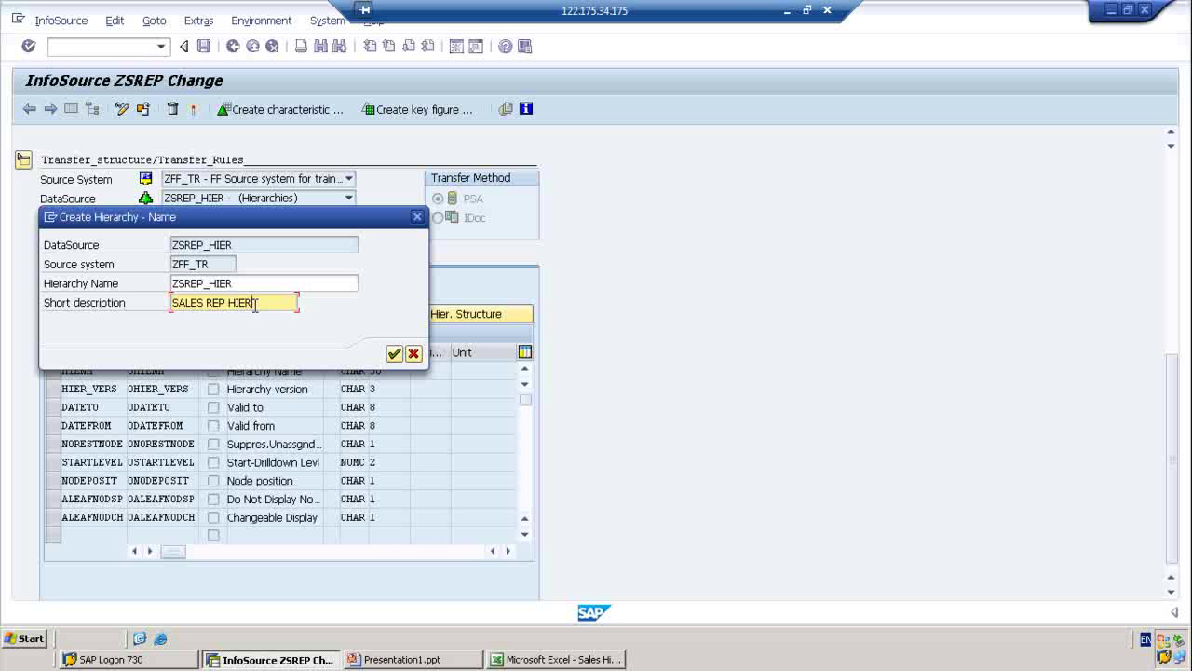
click(394, 353)
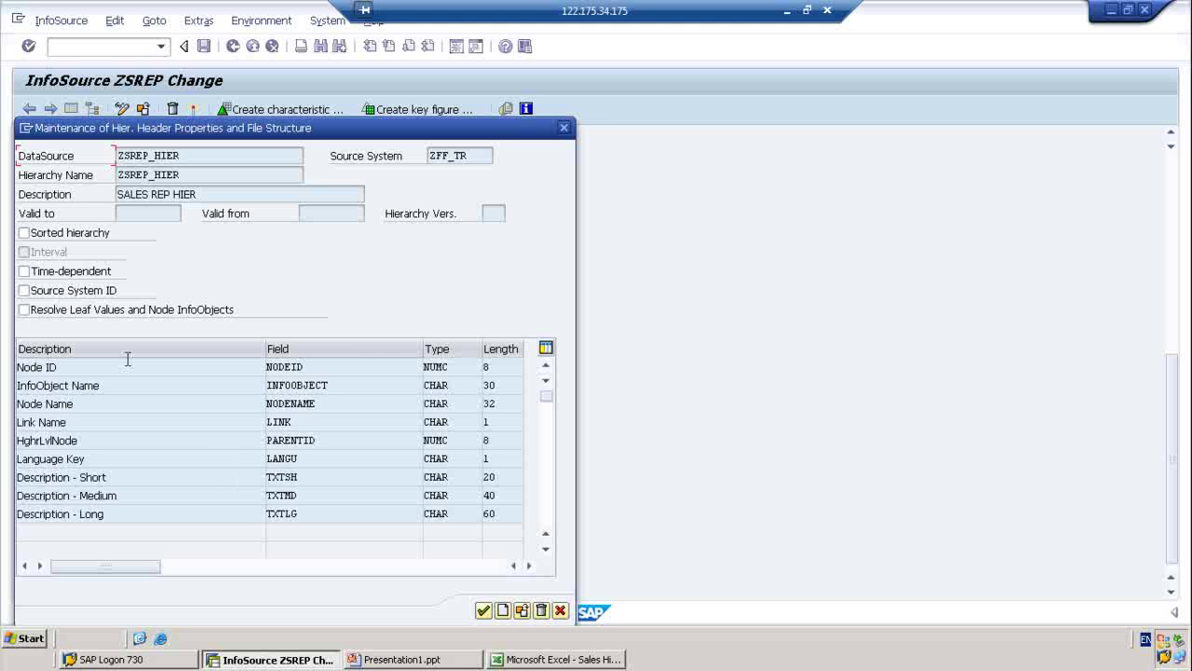
- Mark ZSREP_HIER as sorted and review the fields, now including CHILDID and NEXTID
click(24, 233)
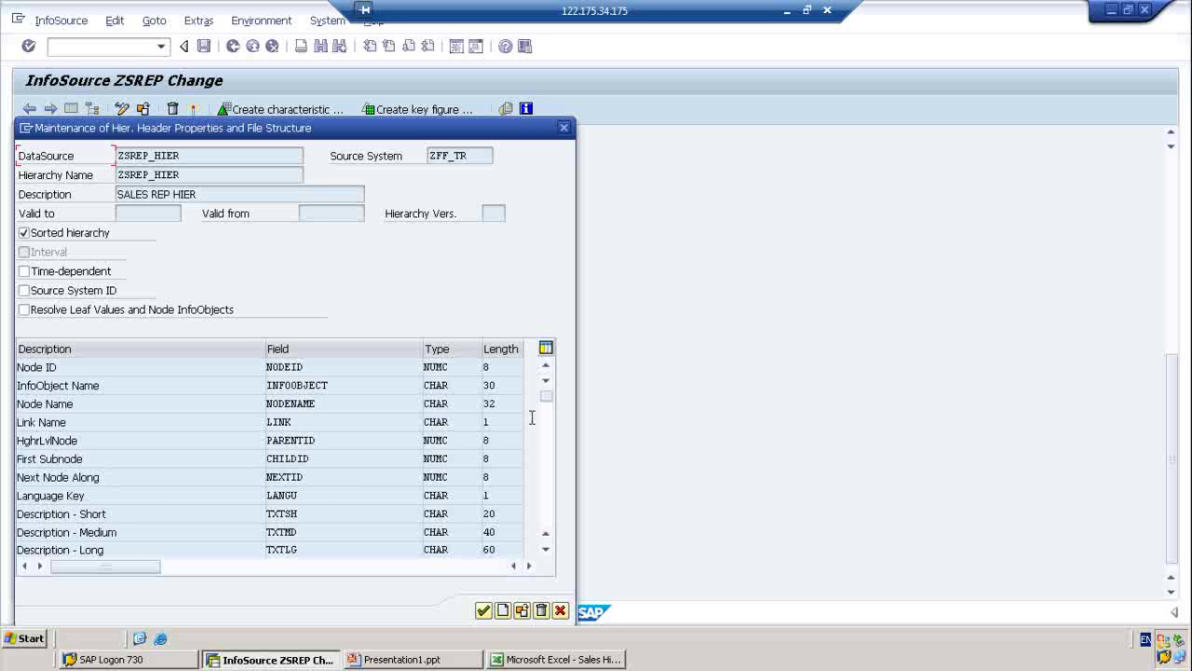
click(546, 550)
click(547, 550)
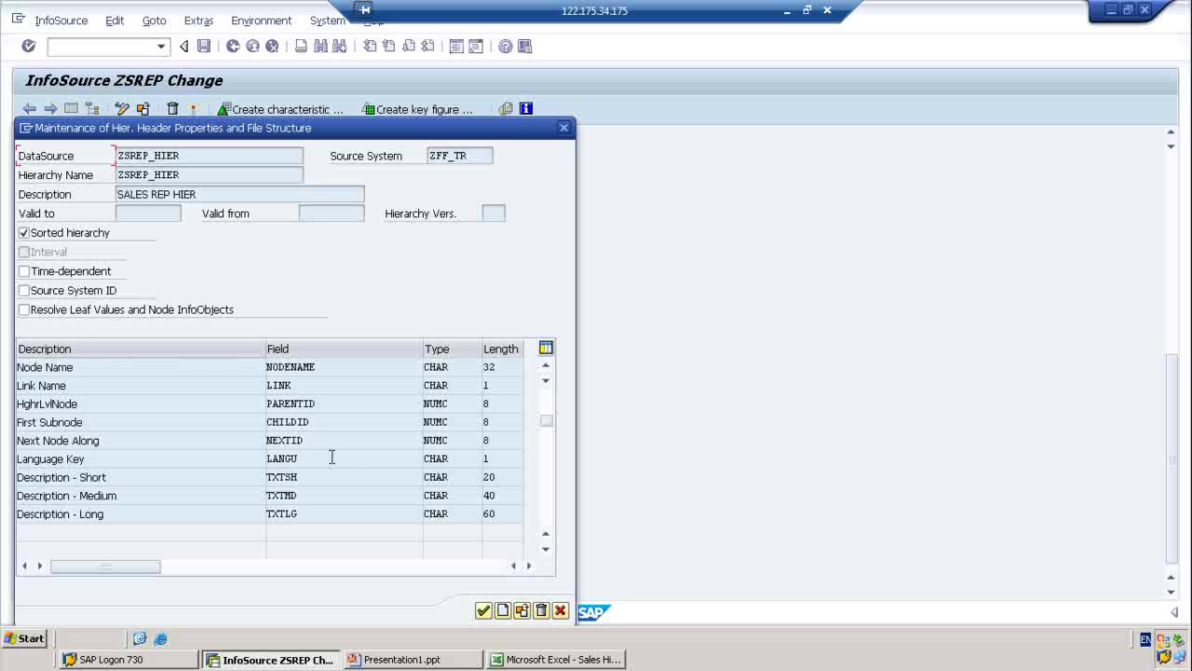
click(547, 367)
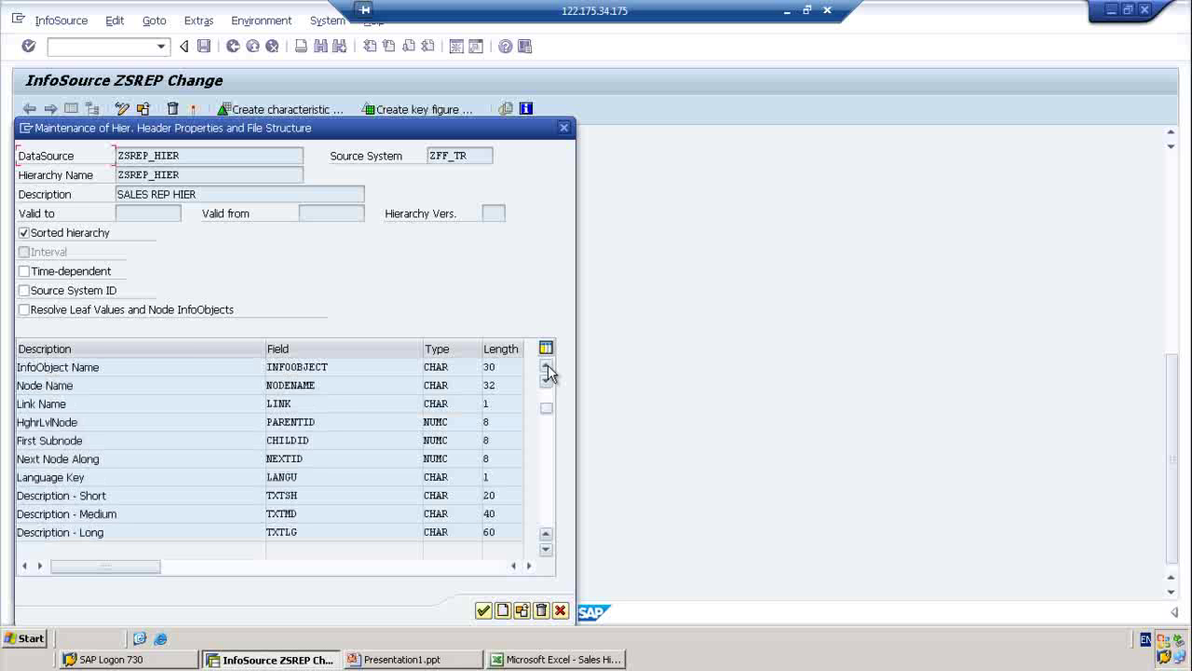
click(546, 367)
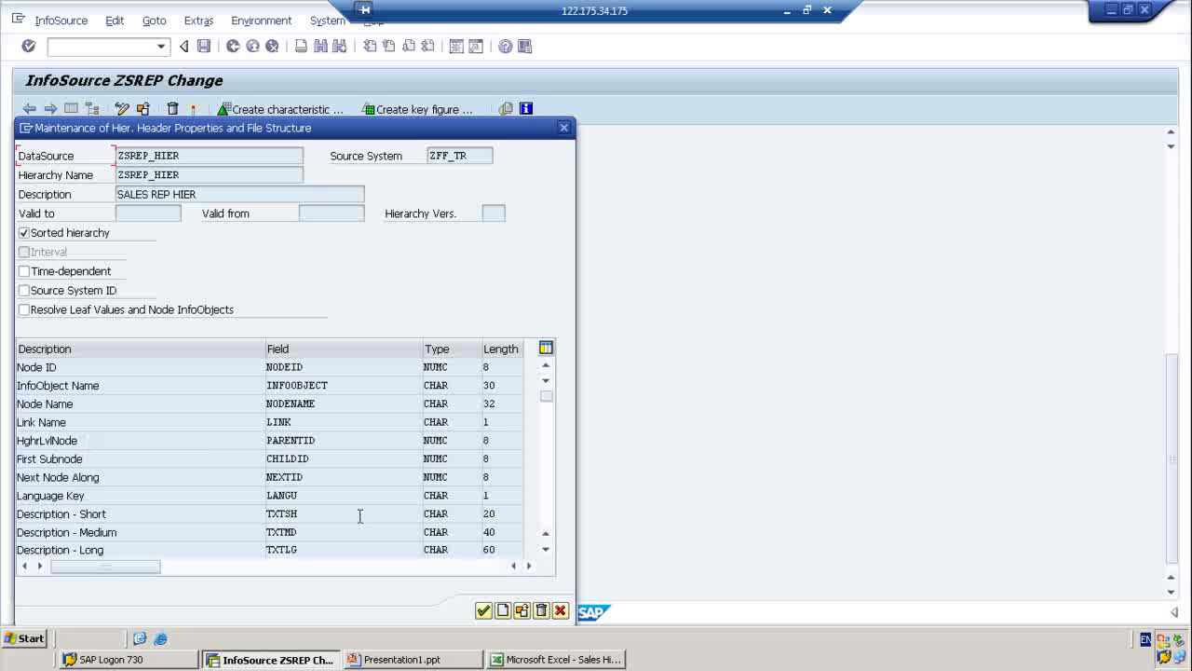
- Switch off Sorted hierarchy, then try selecting field names from PARENTID to TXTLG
click(24, 232)
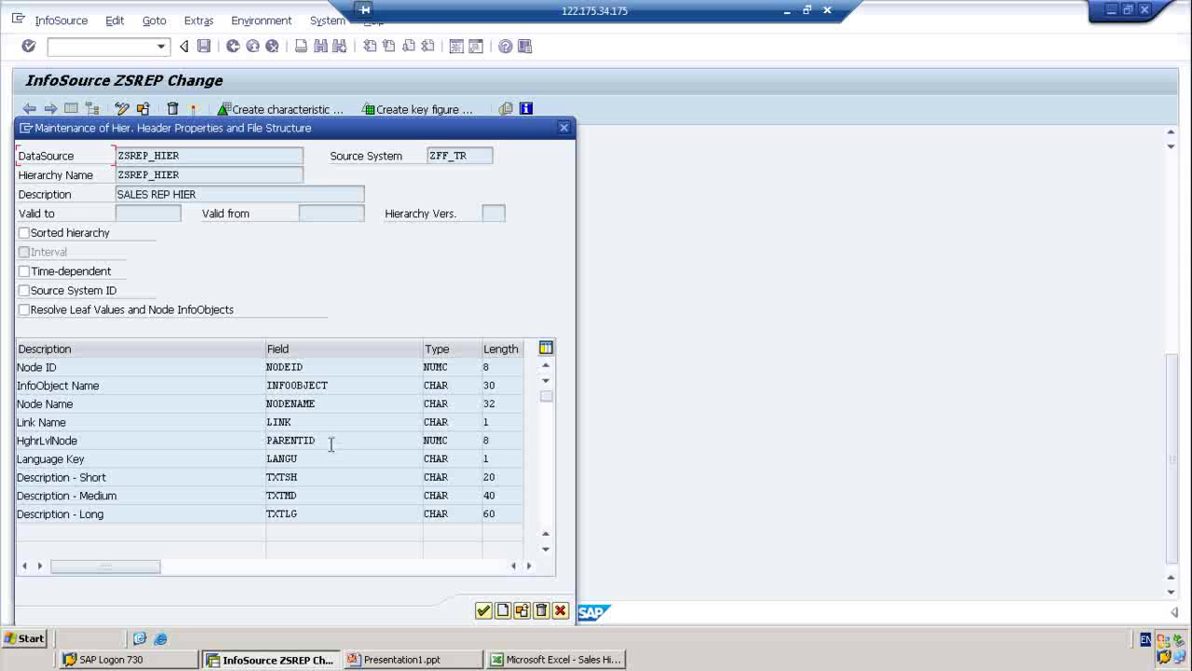
drag(330, 441, 202, 444)
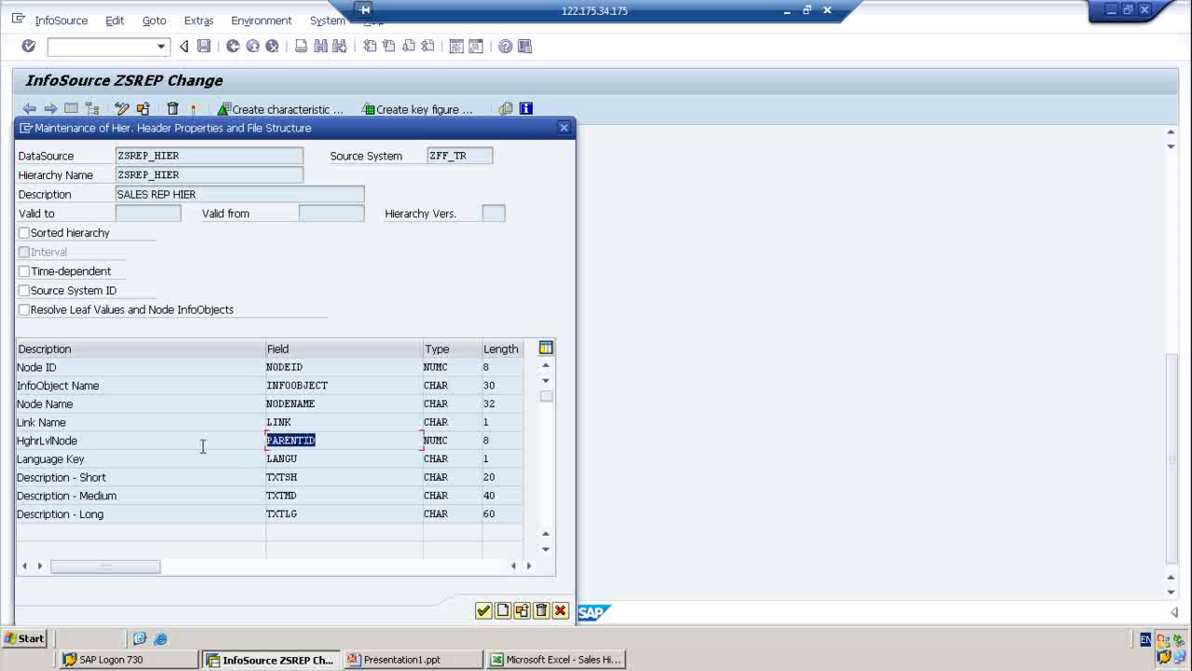
click(315, 514)
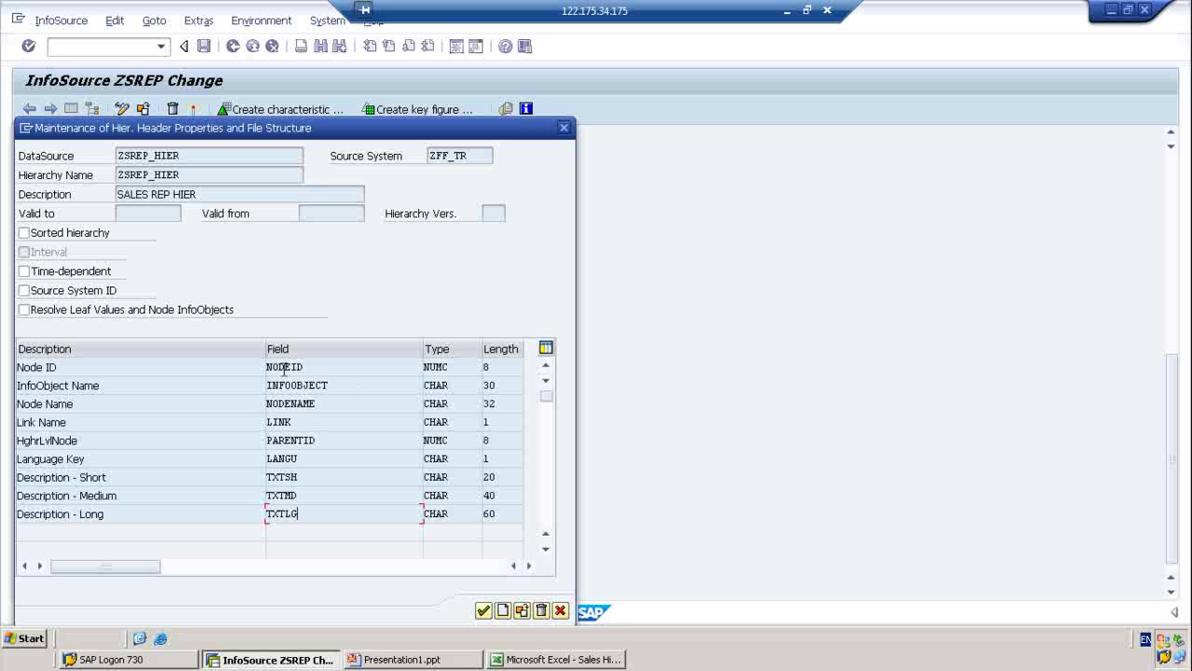
double_click(296, 421)
click(320, 443)
double_click(310, 442)
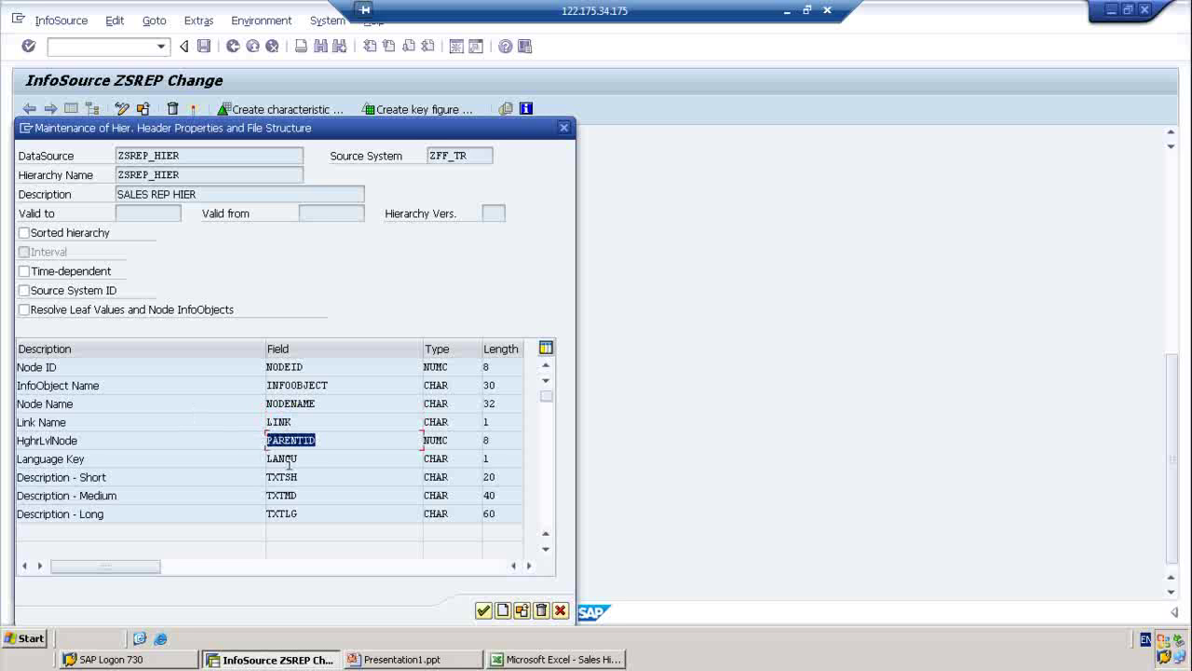
click(326, 458)
double_click(280, 458)
double_click(313, 479)
double_click(315, 493)
double_click(318, 515)
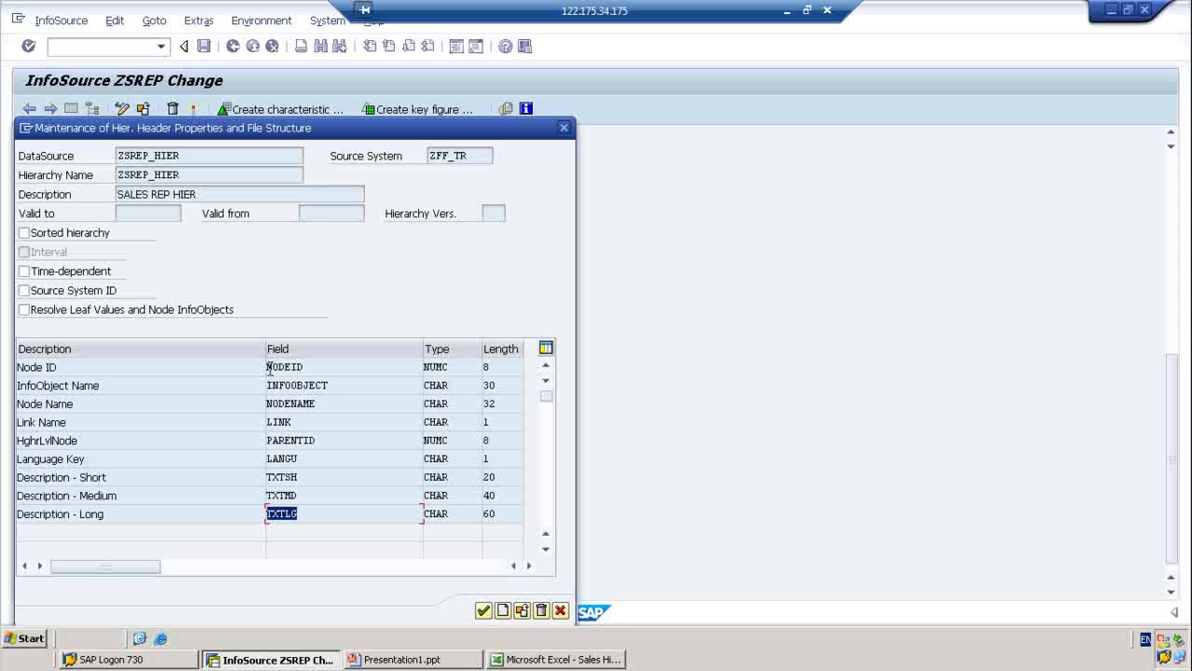
- Select the Field column from NODEID to TXTLG and copy it
click(269, 369)
drag(269, 365, 311, 519)
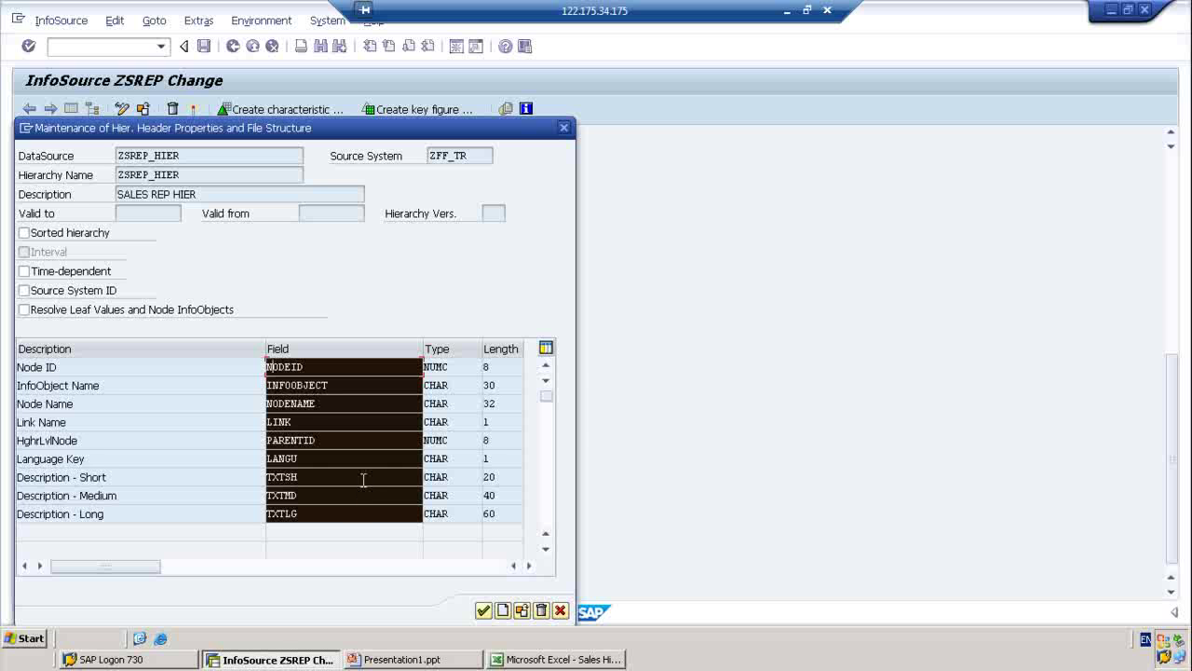
key(ctrl+c)
- Paste the hierarchy field names into column A of Sales Hierarchy data and move INFOOBJECT to B1
click(555, 661)
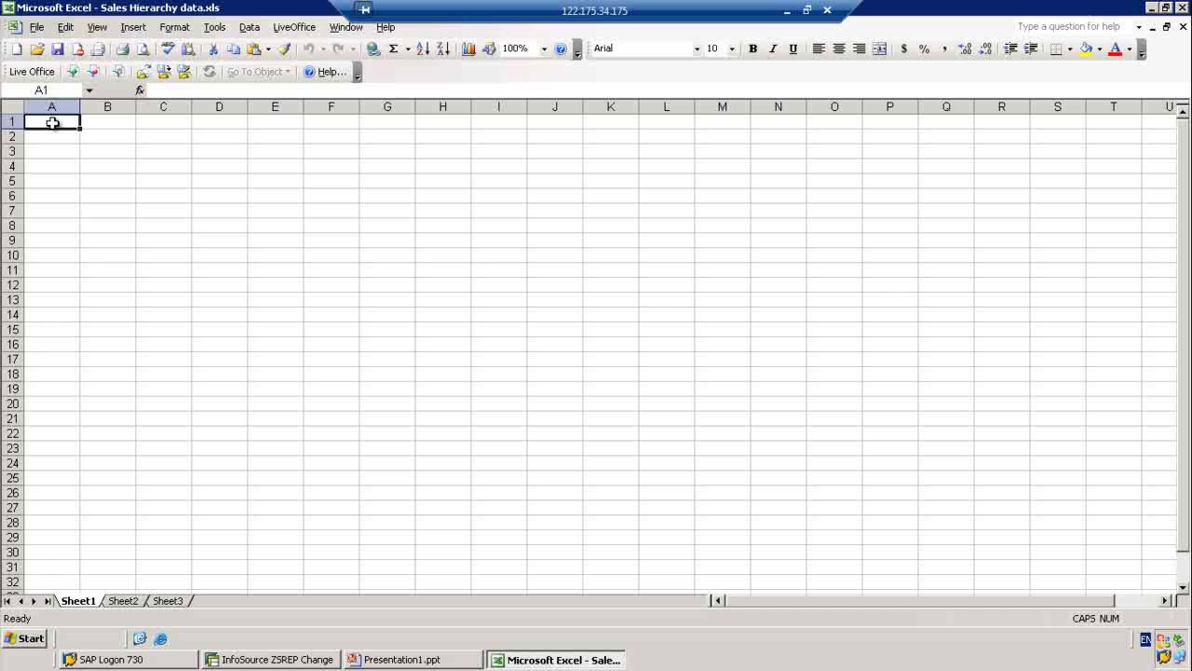
key(ctrl+v)
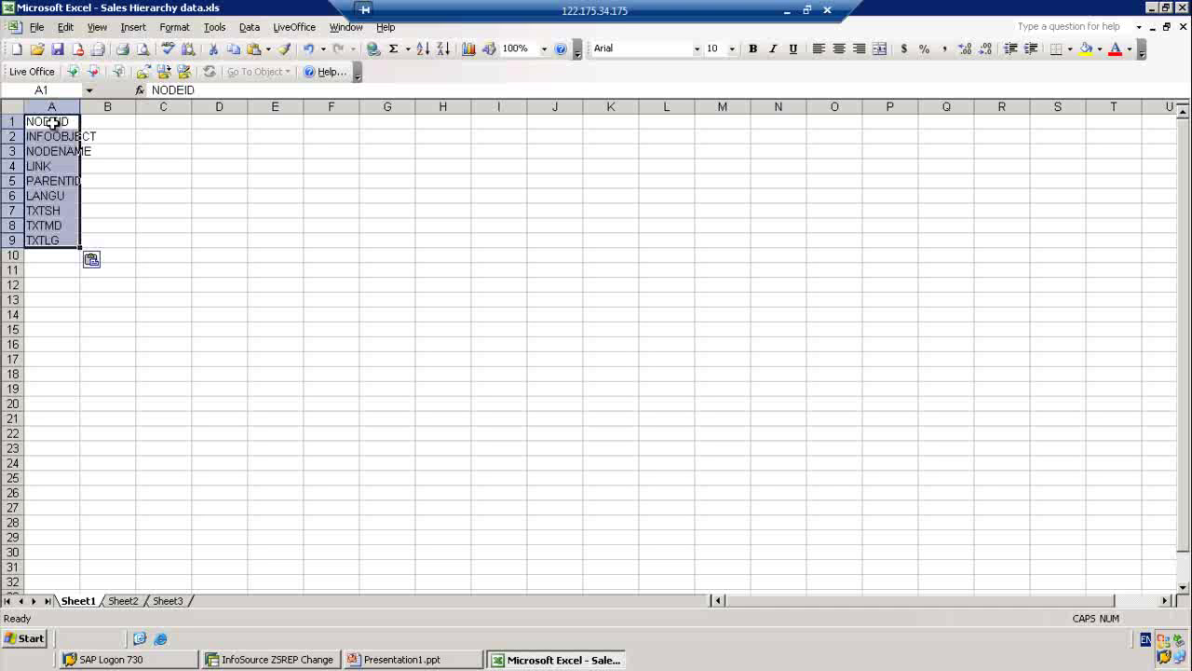
click(70, 312)
click(58, 138)
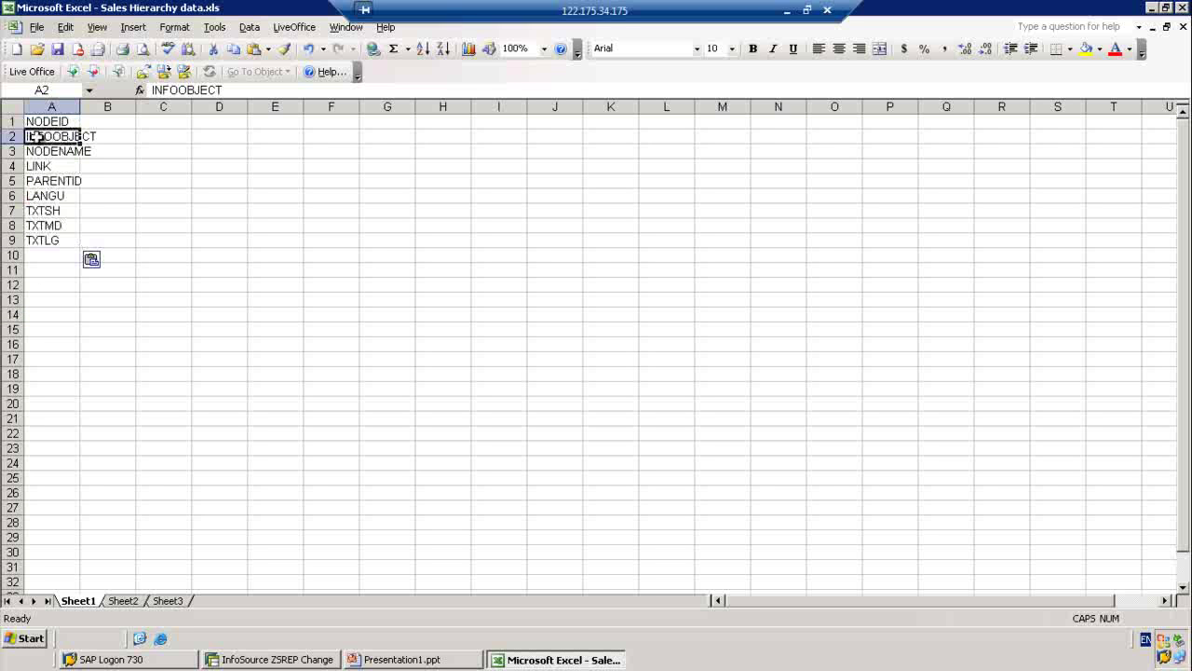
key(ctrl+c)
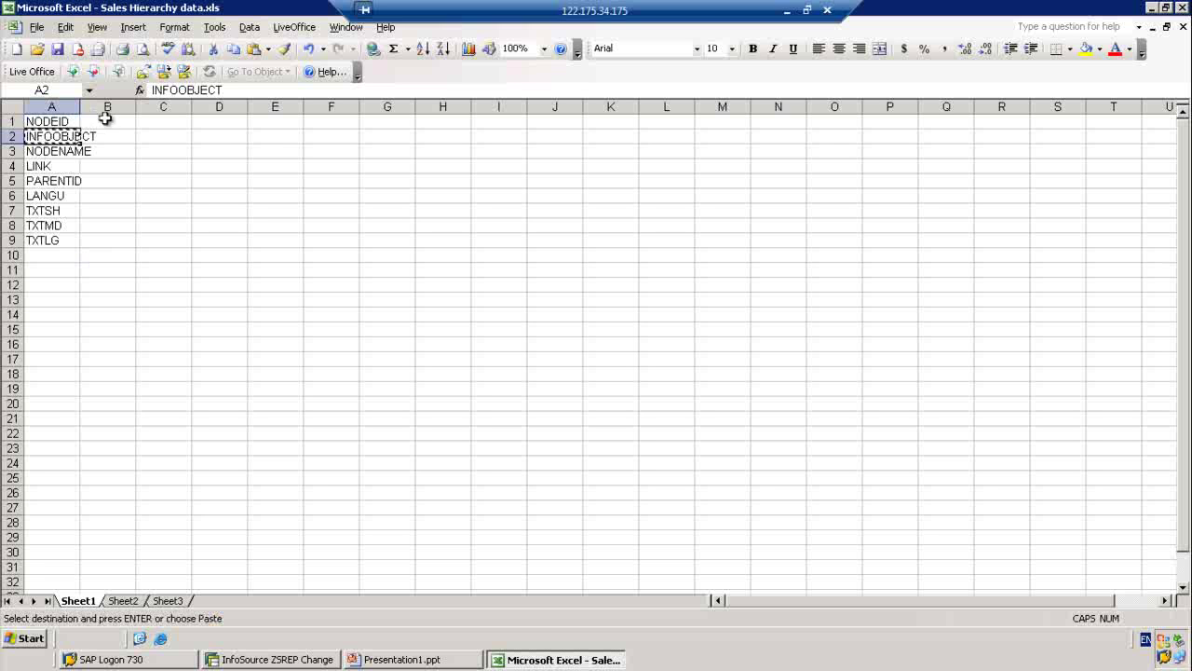
click(108, 122)
key(ctrl+v)
key(ctrl+f)
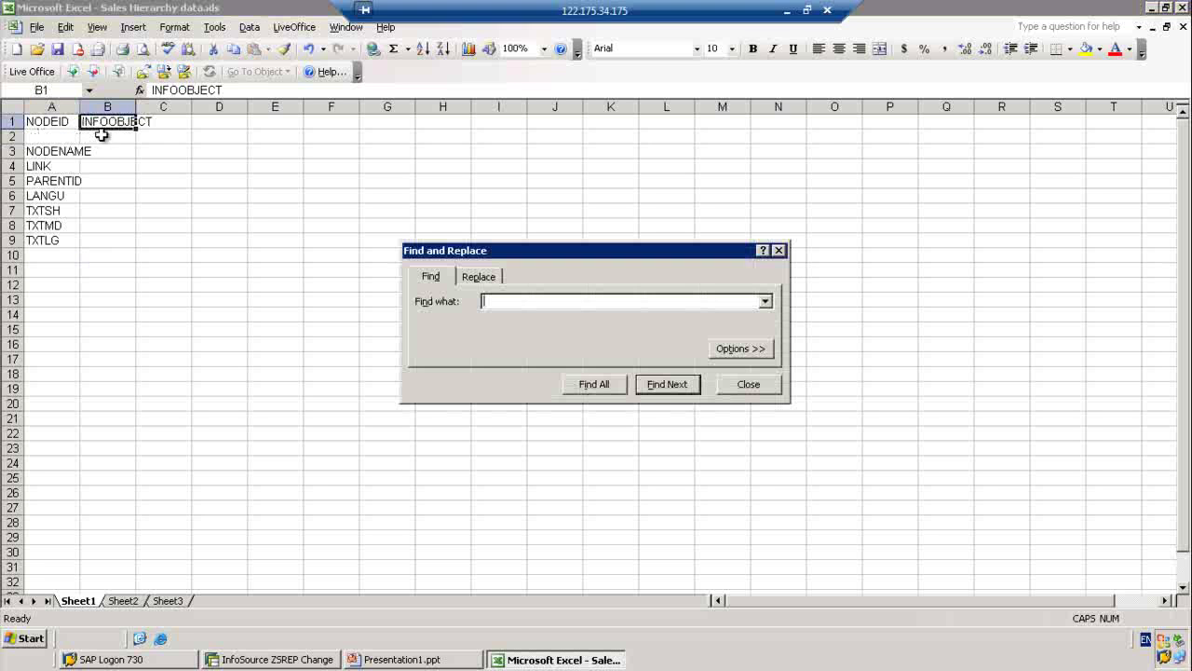
click(749, 388)
click(129, 179)
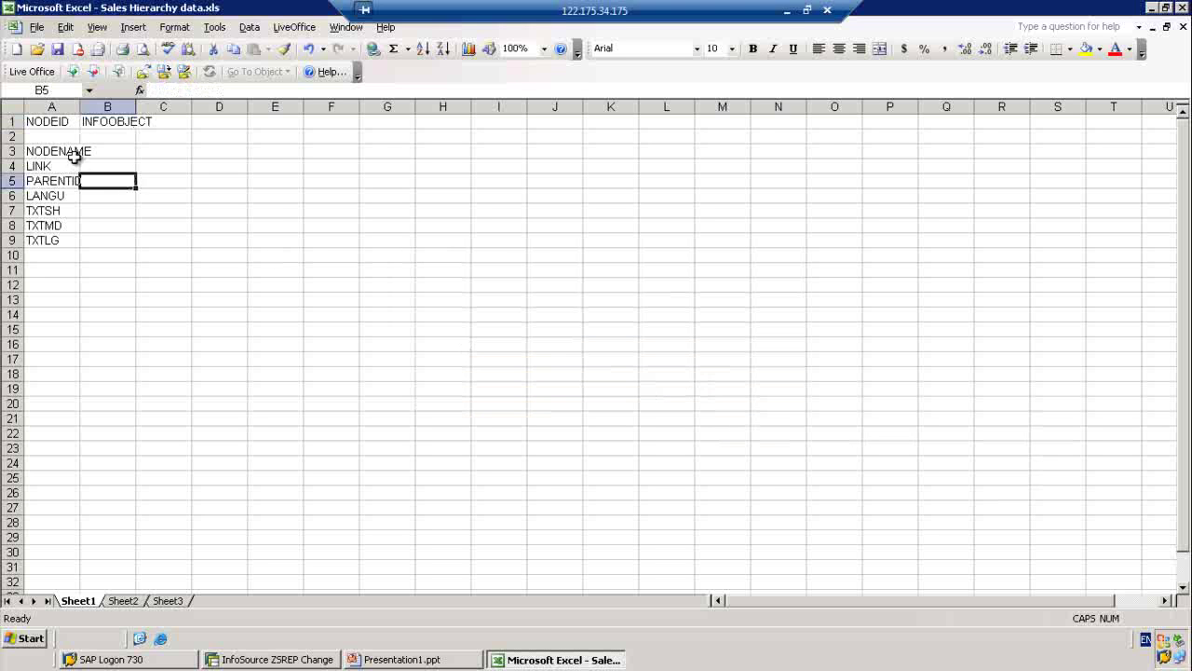
- Move NODENAME to C1 and LINK to D1, then clear the Office Clipboard
click(65, 152)
key(ctrl+c)
key(ctrl+c)
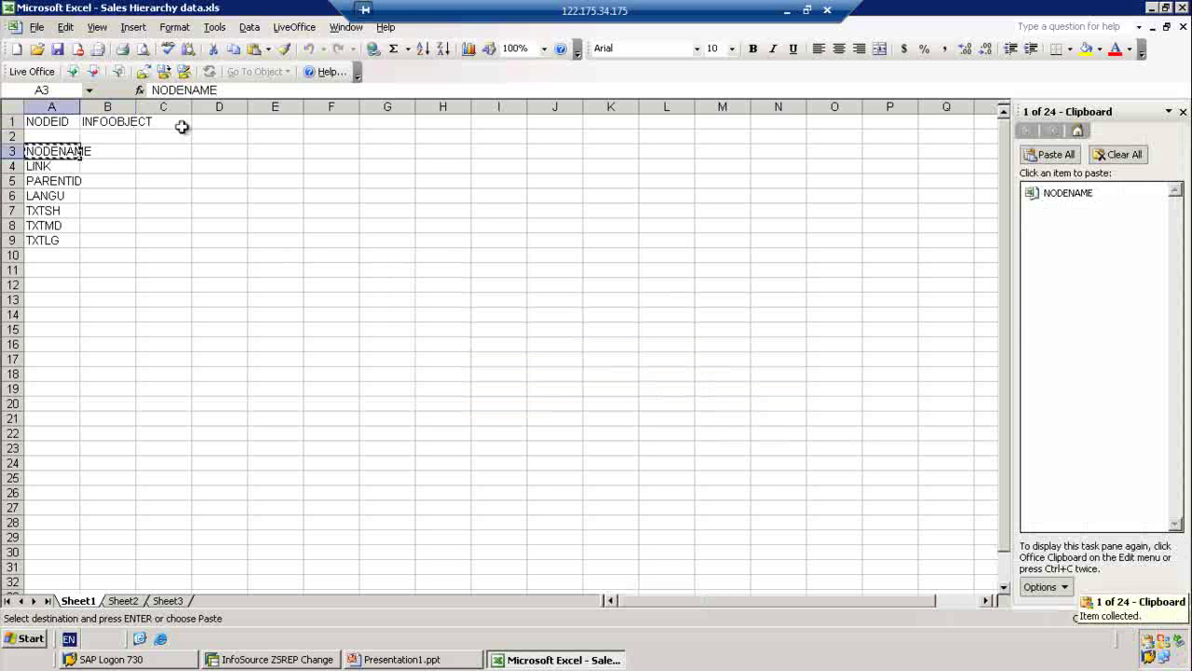
click(184, 122)
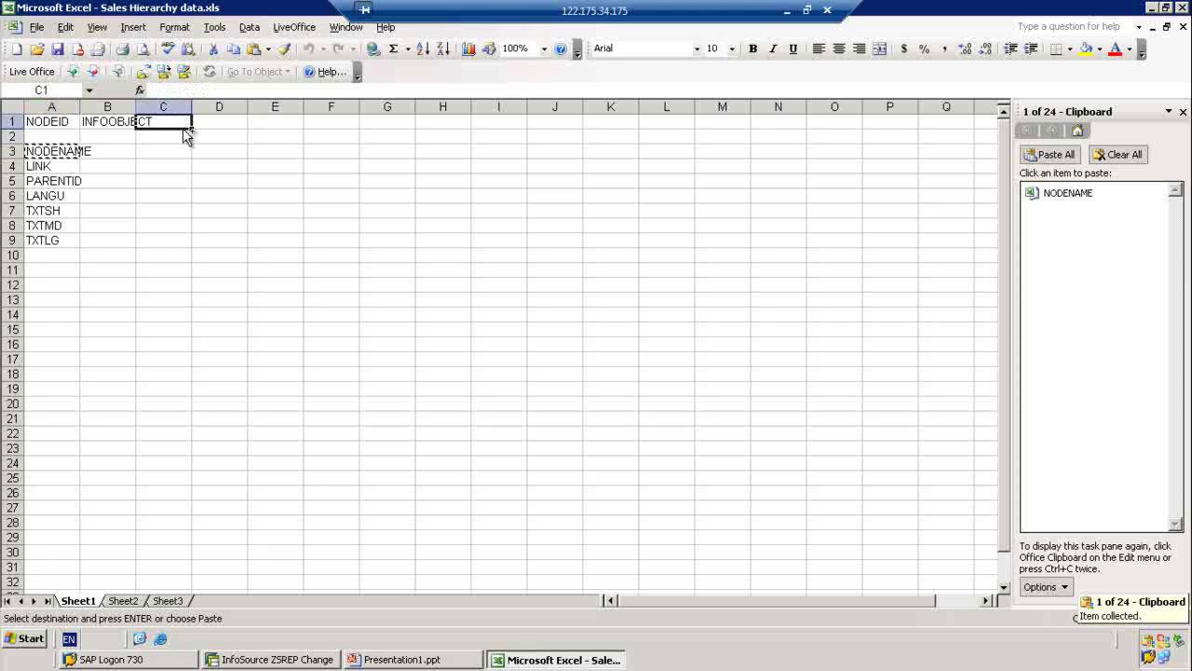
key(Return)
click(53, 168)
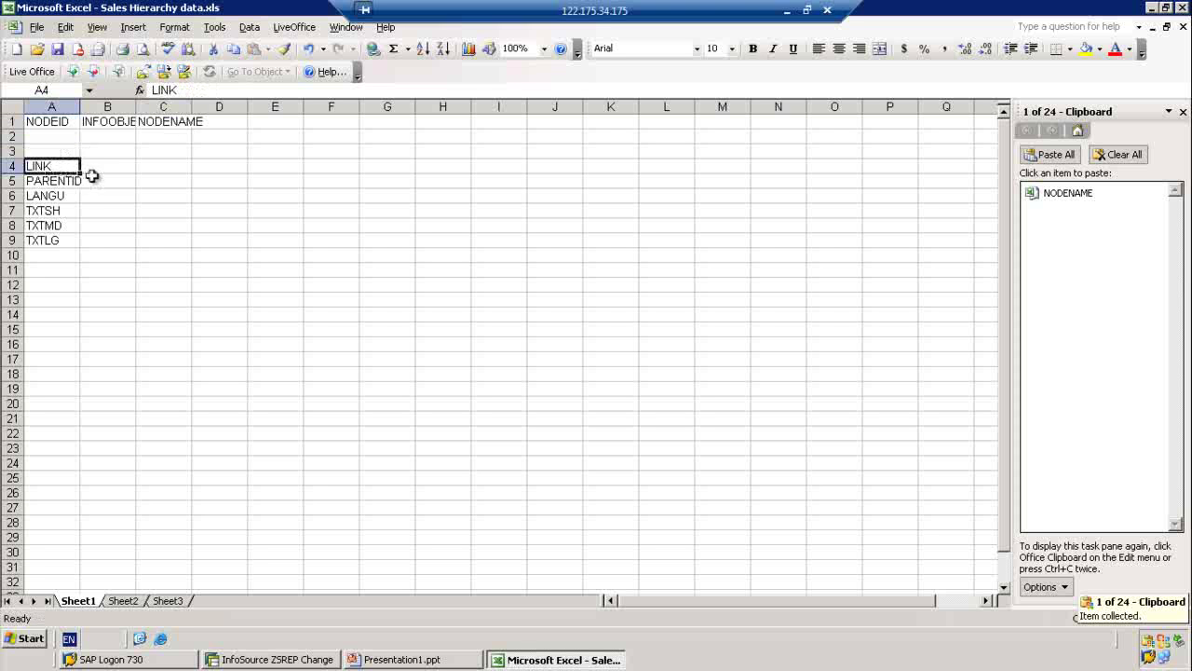
key(ctrl+c)
click(229, 123)
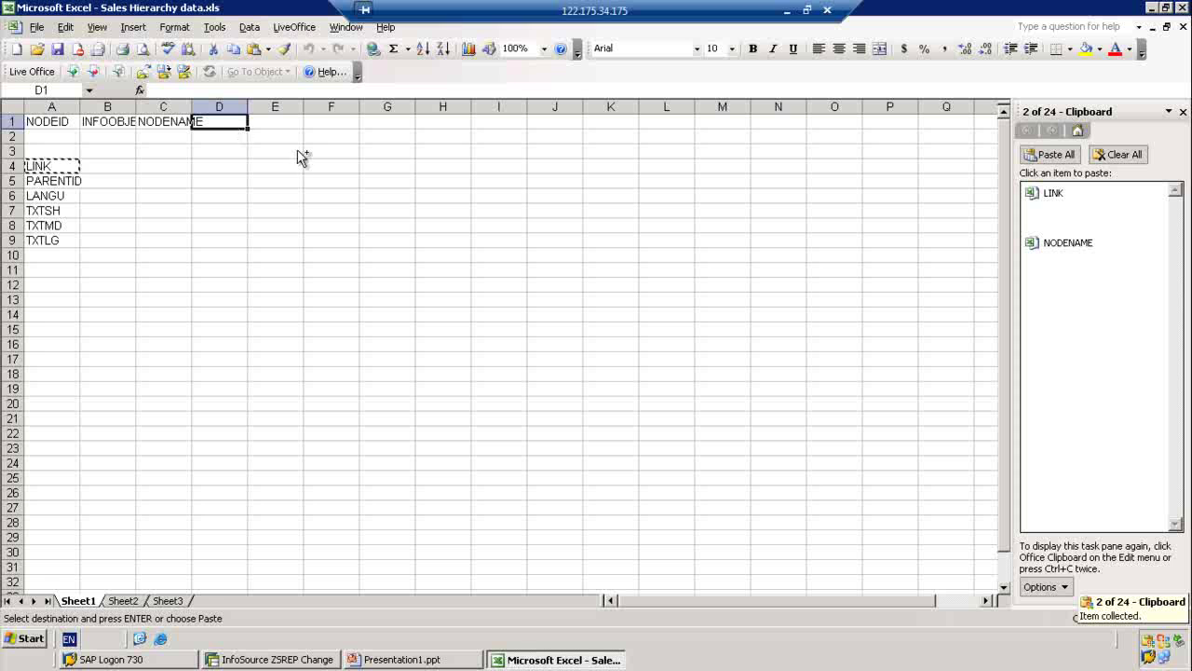
key(Return)
click(1140, 160)
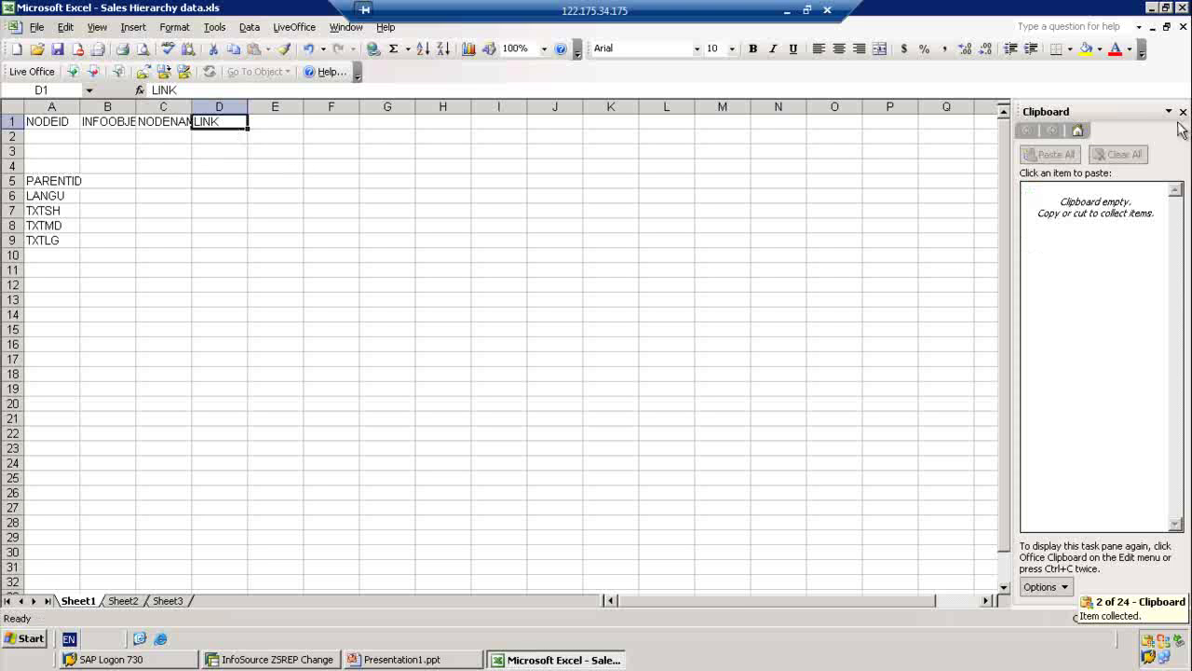
click(1183, 112)
- Move PARENTID to E1 and LANGU to F1, emptying the clipboard pane
click(51, 184)
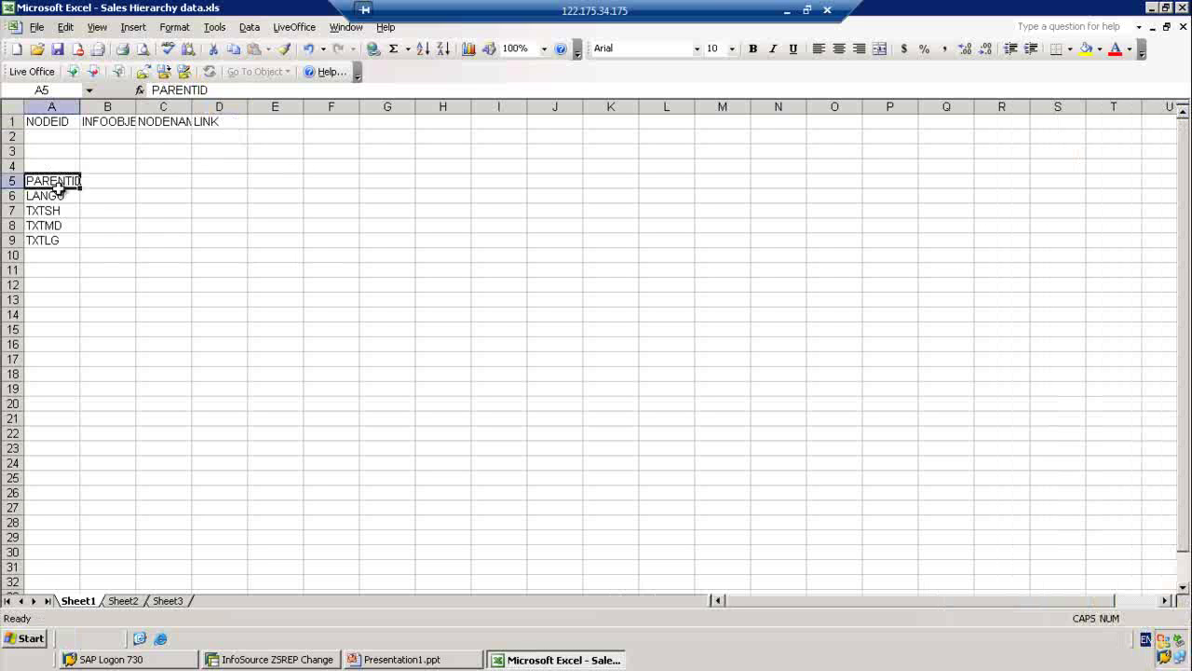
key(ctrl+c)
click(263, 127)
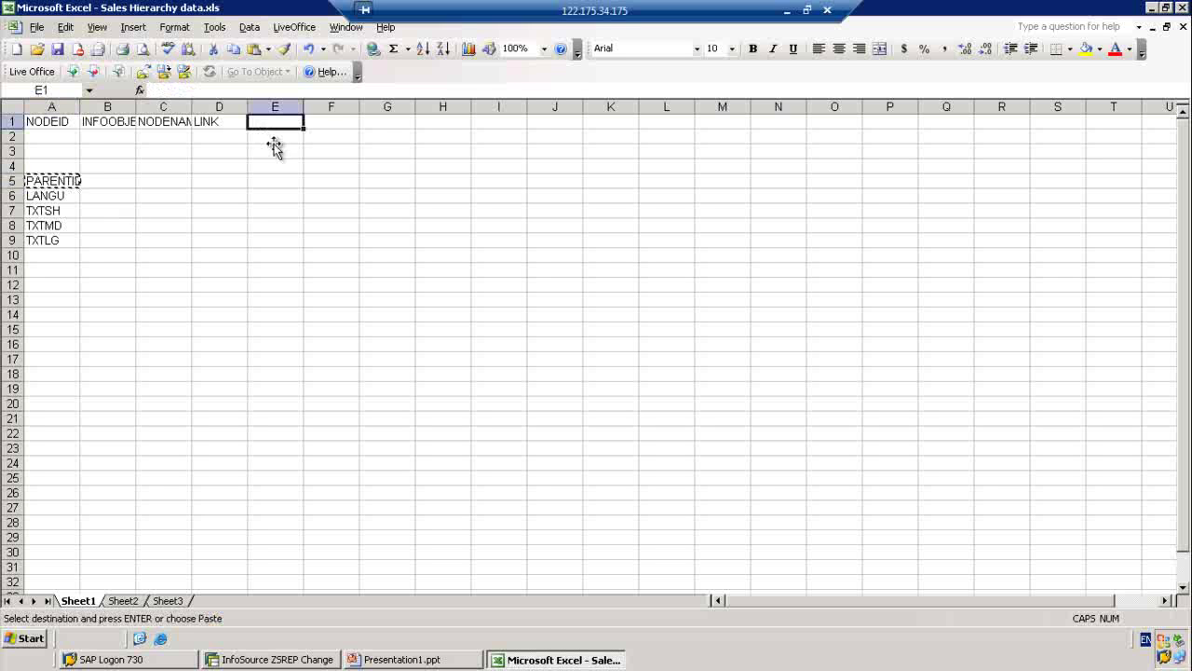
key(Return)
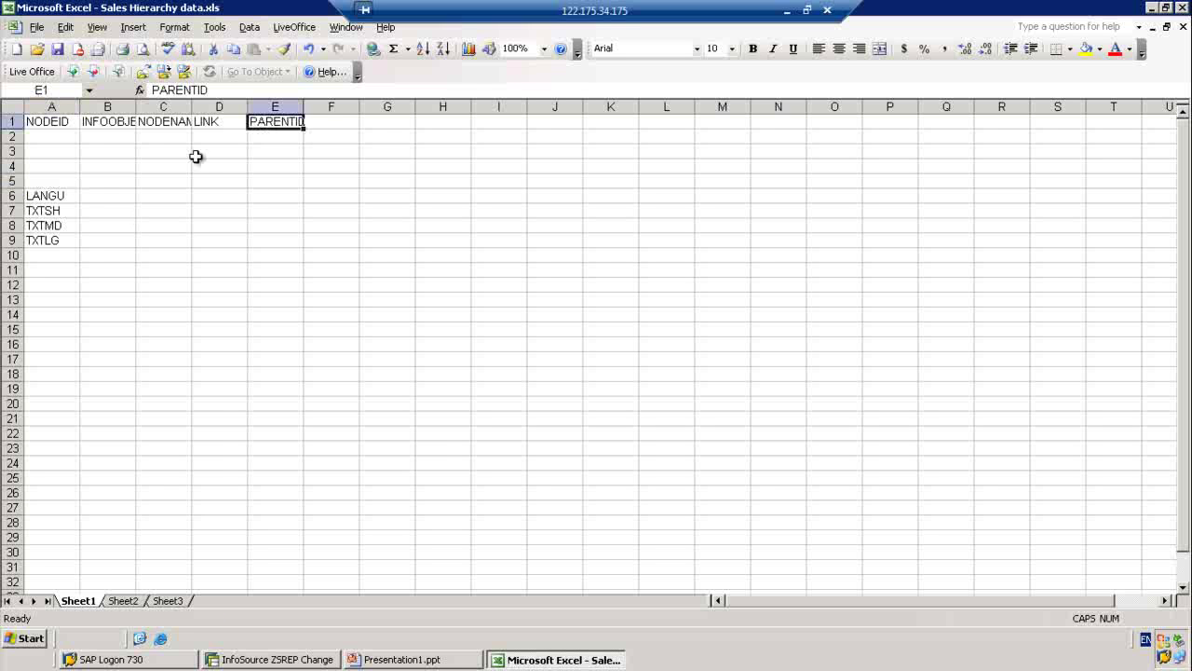
click(67, 191)
key(ctrl+c)
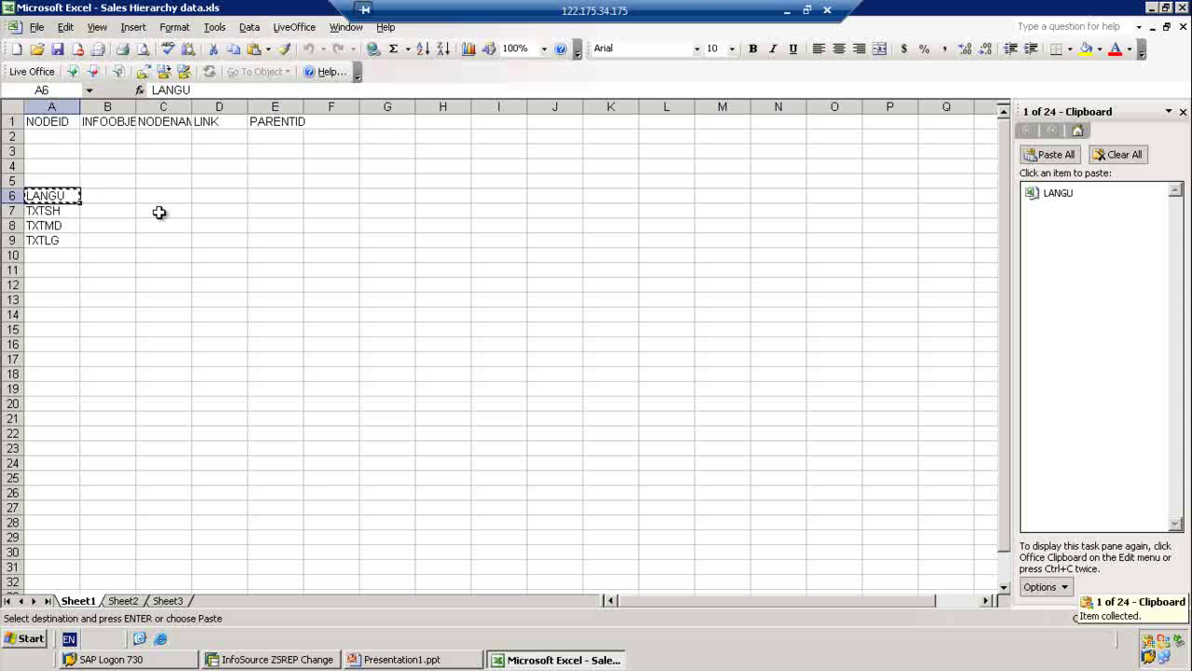
click(329, 122)
key(Return)
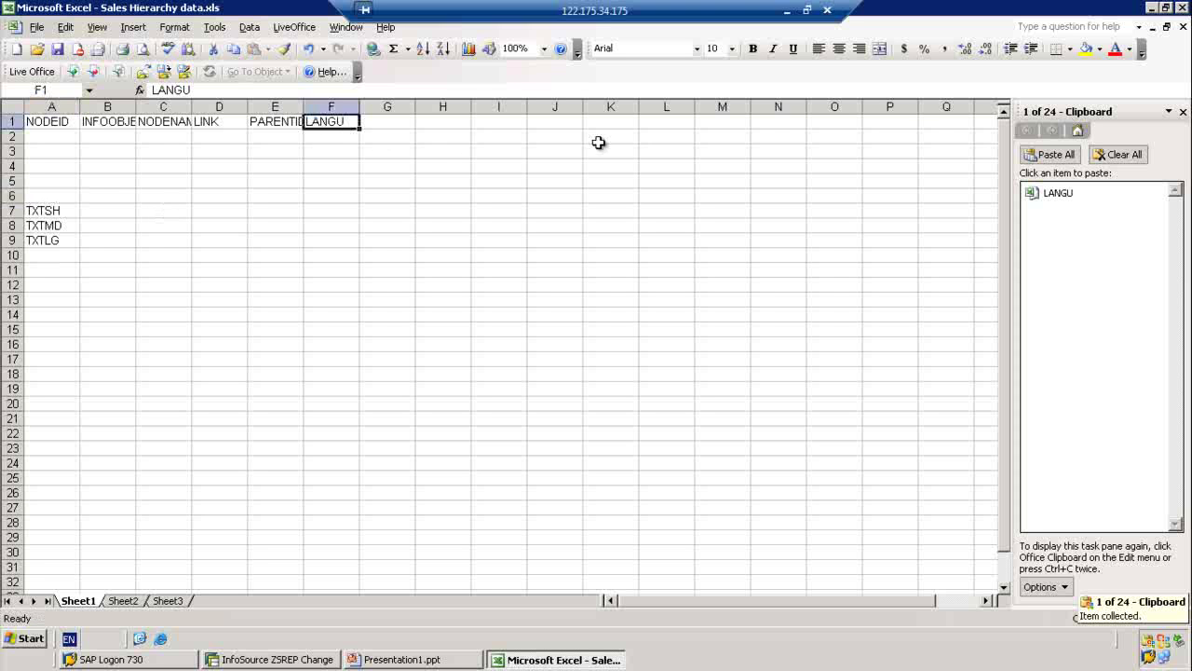
click(1118, 154)
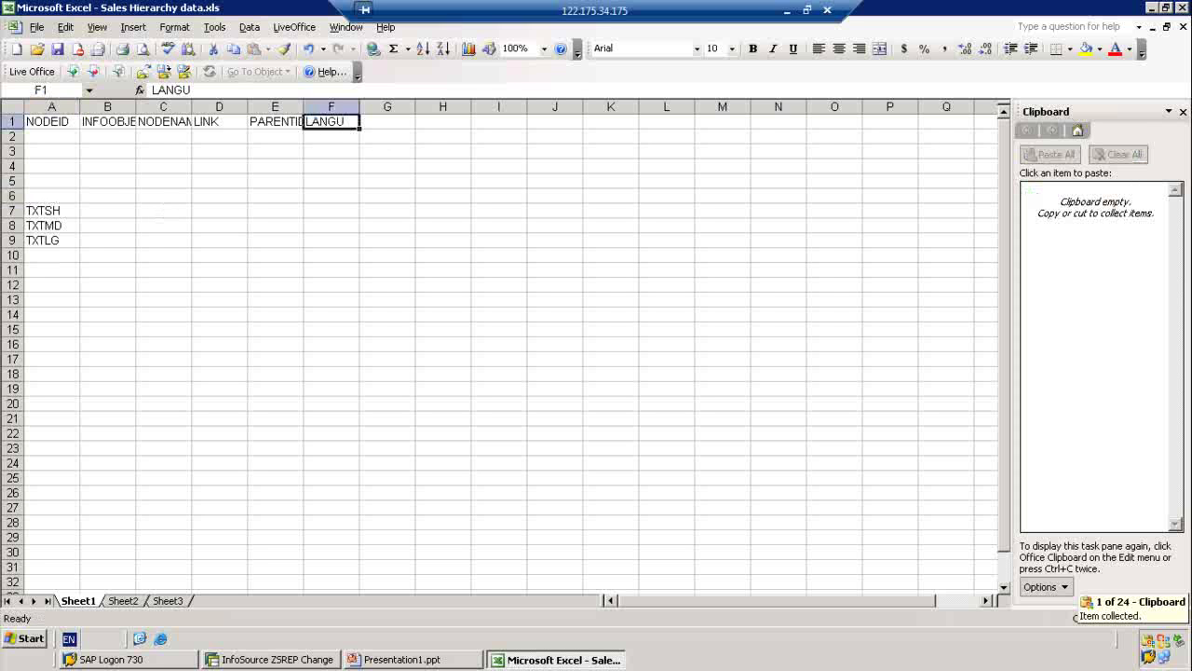
click(1183, 112)
- Move TXTSH to G1 and TXTMD to H1, clearing the clipboard again
click(54, 212)
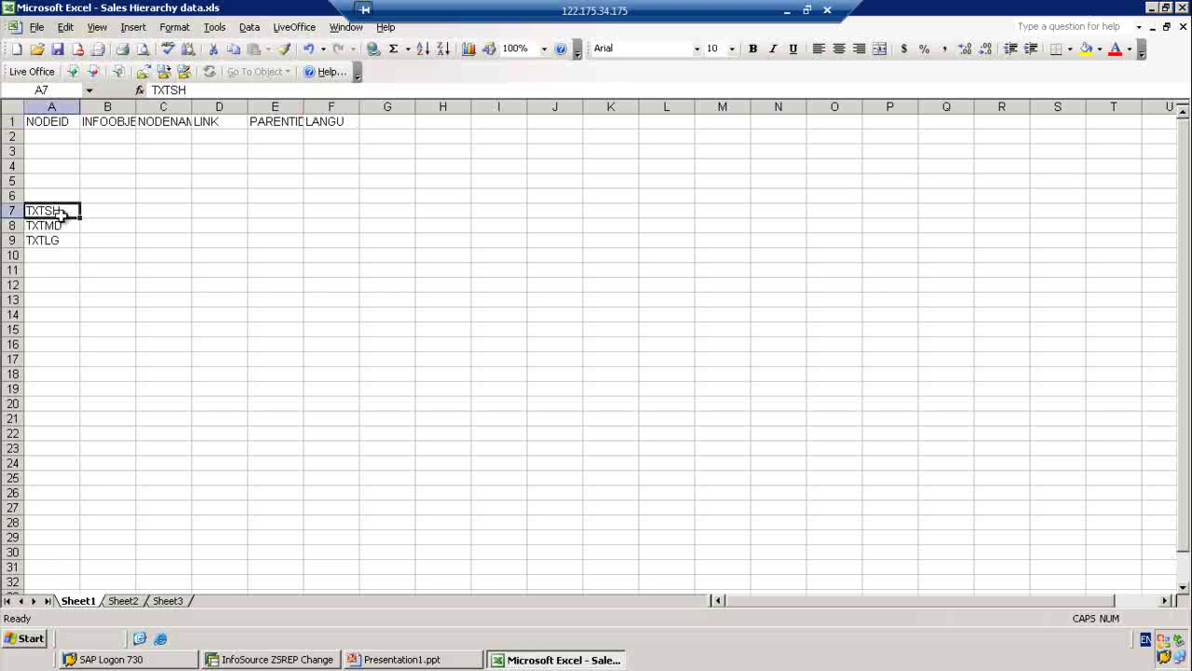
key(ctrl+c)
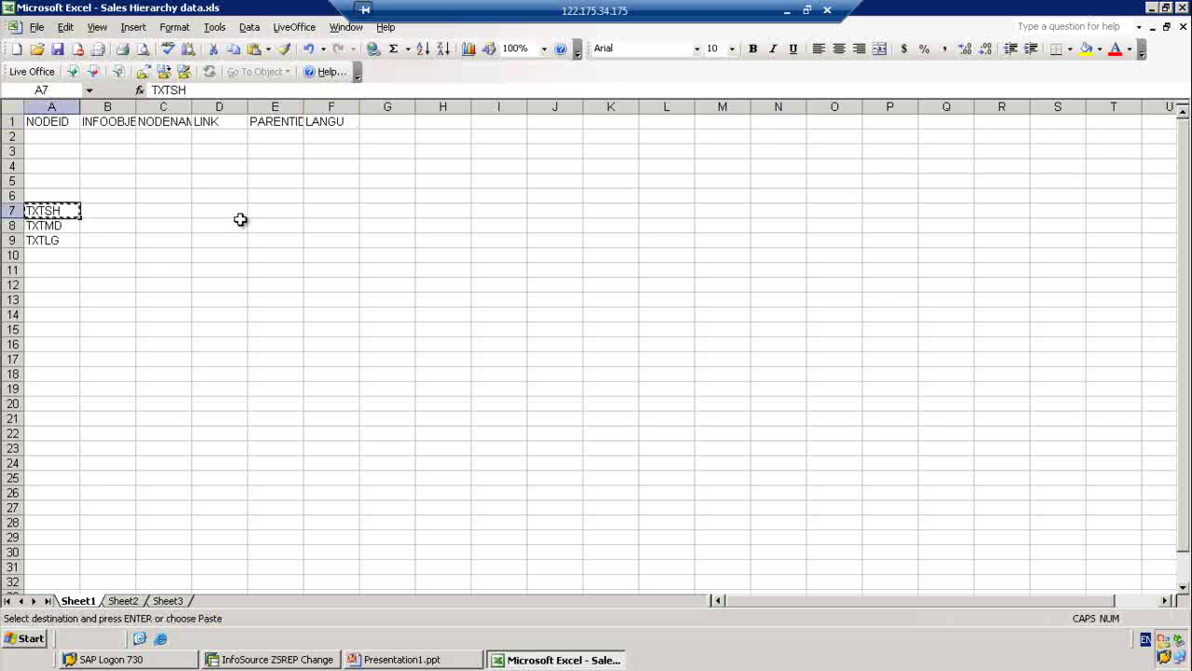
click(384, 122)
key(Return)
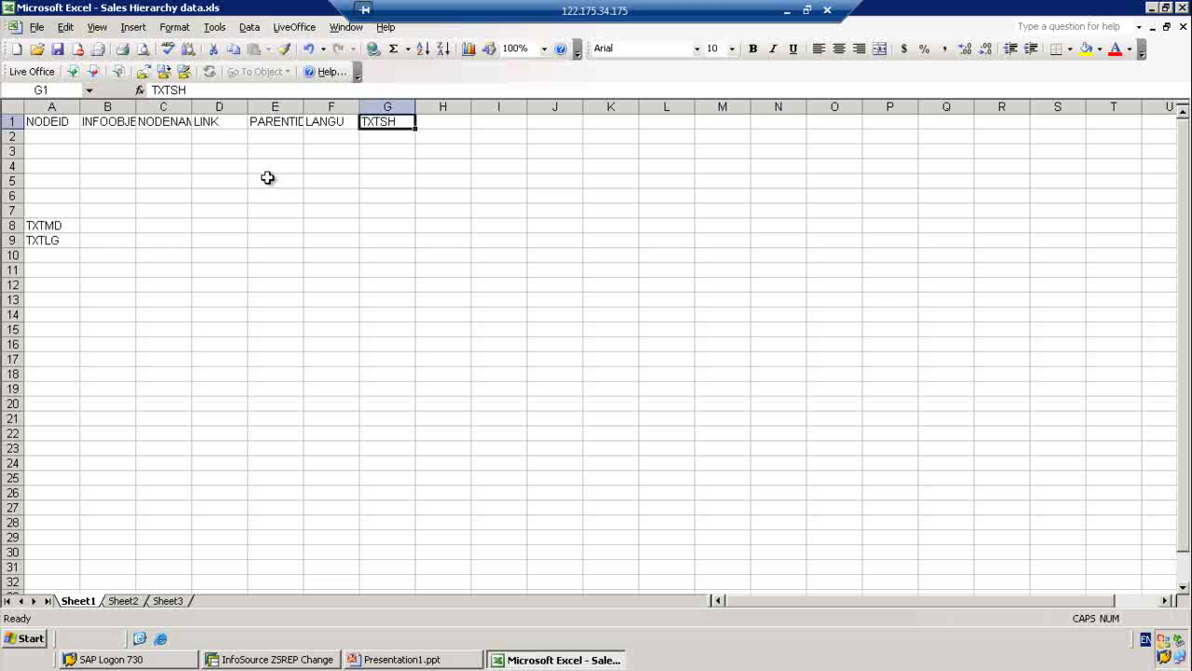
click(53, 228)
key(ctrl+c)
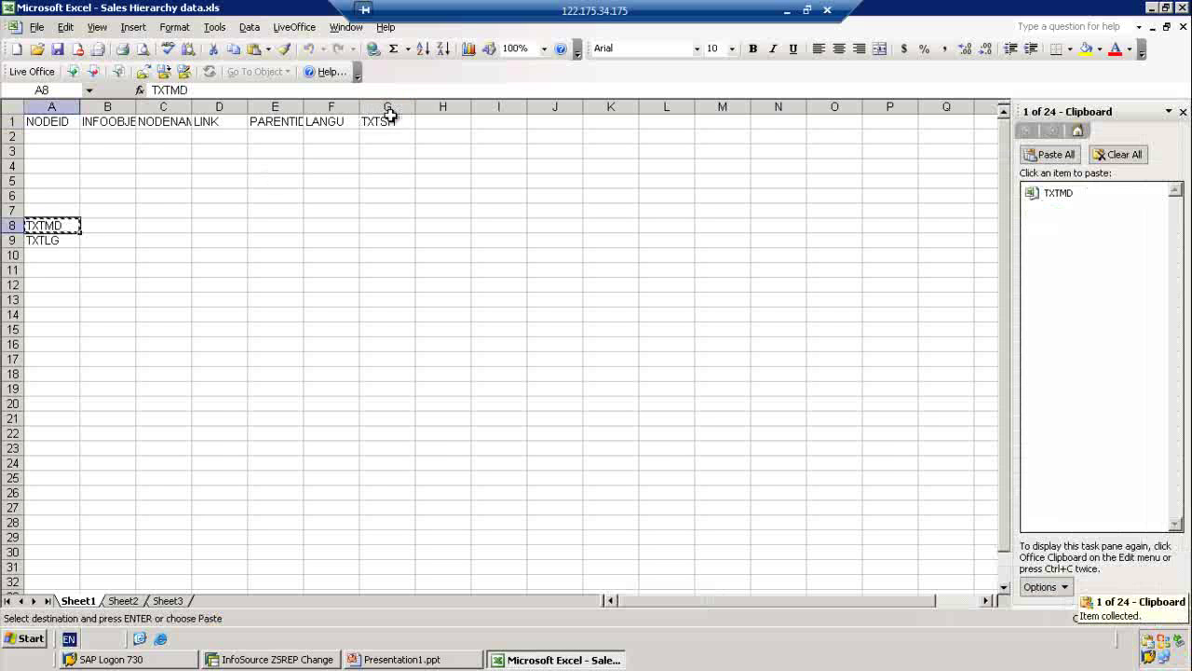
click(439, 124)
key(Return)
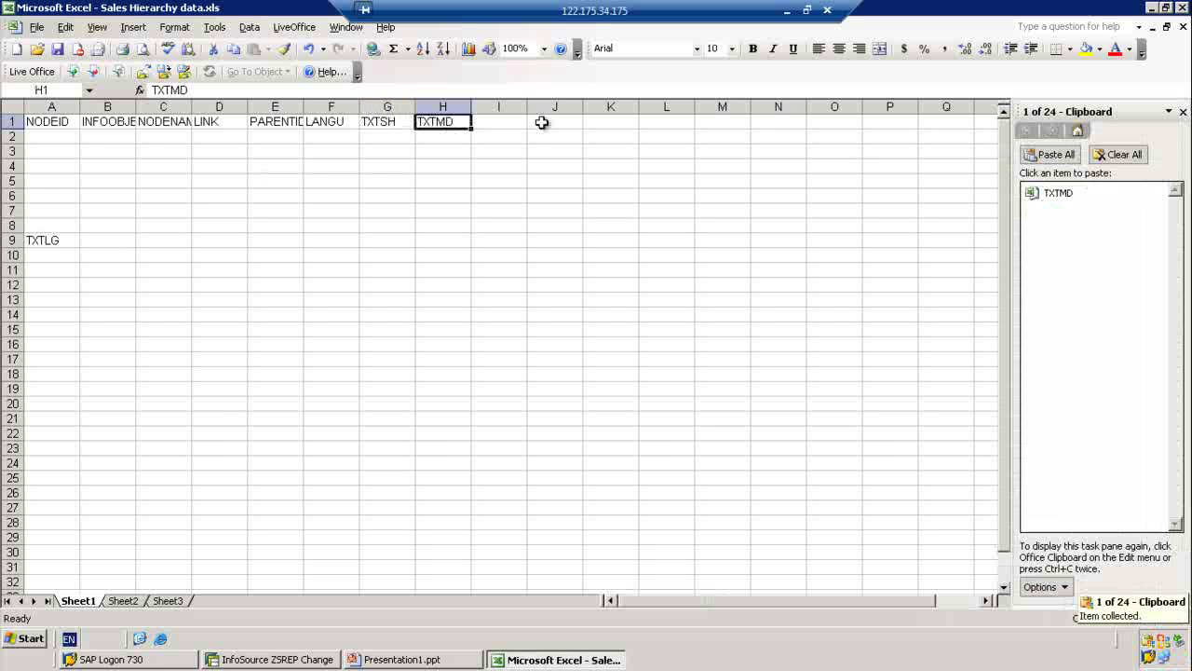
click(1118, 155)
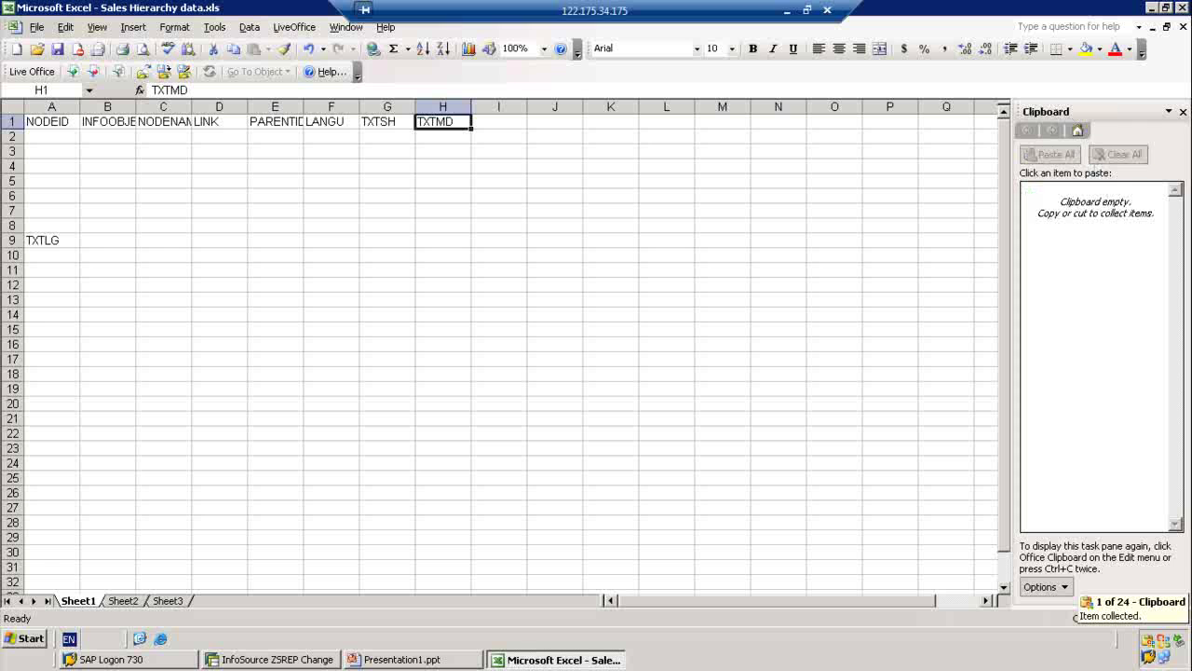
click(1183, 111)
- Cut TXTLG from A9 into I1 to complete the header row
click(57, 242)
key(ctrl+x)
click(501, 123)
key(Return)
click(445, 181)
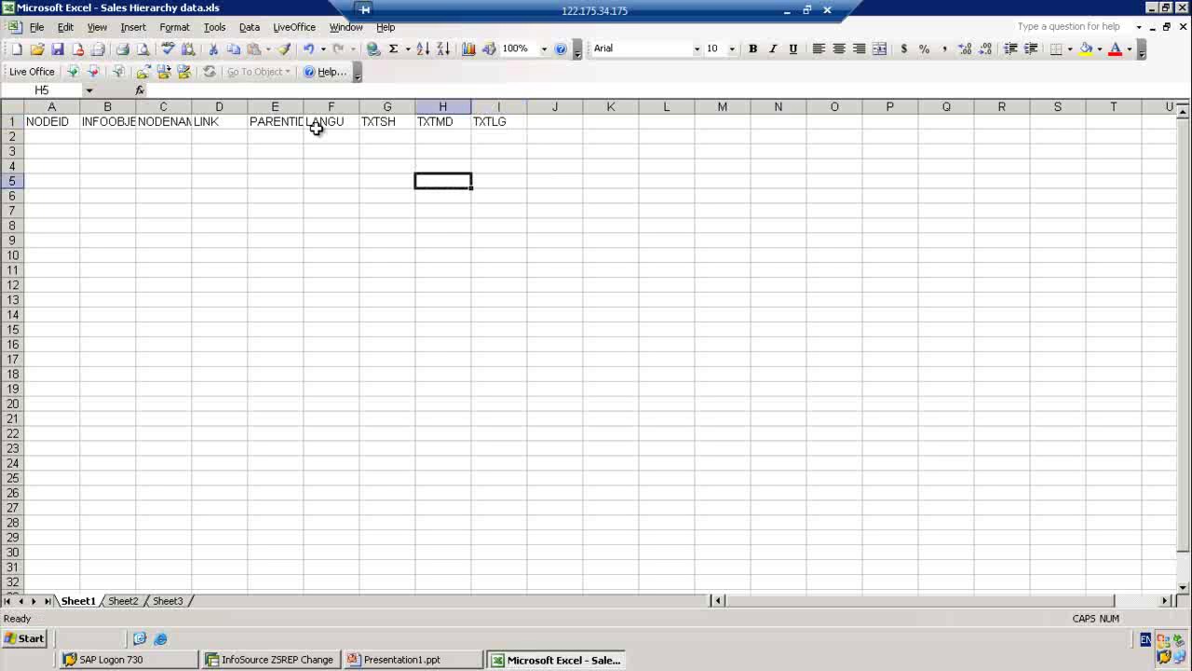
- Widen columns B and E to fit INFOOBJECT and PARENTID, and enter 1 in A2
drag(135, 107, 255, 107)
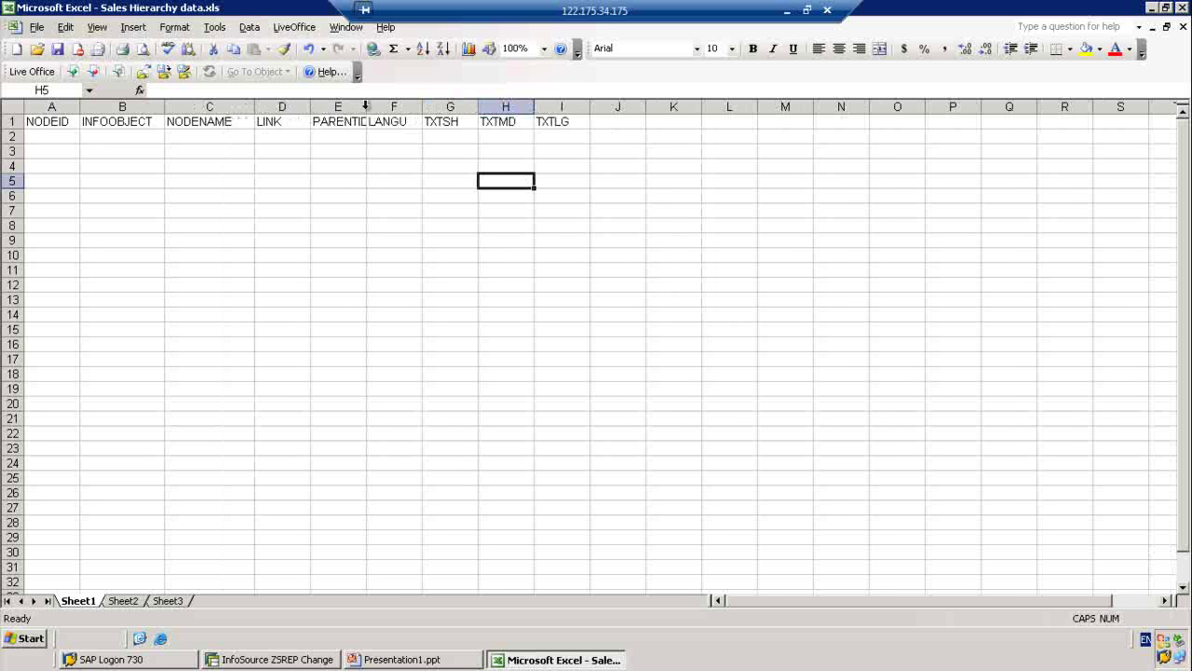
drag(367, 107, 368, 106)
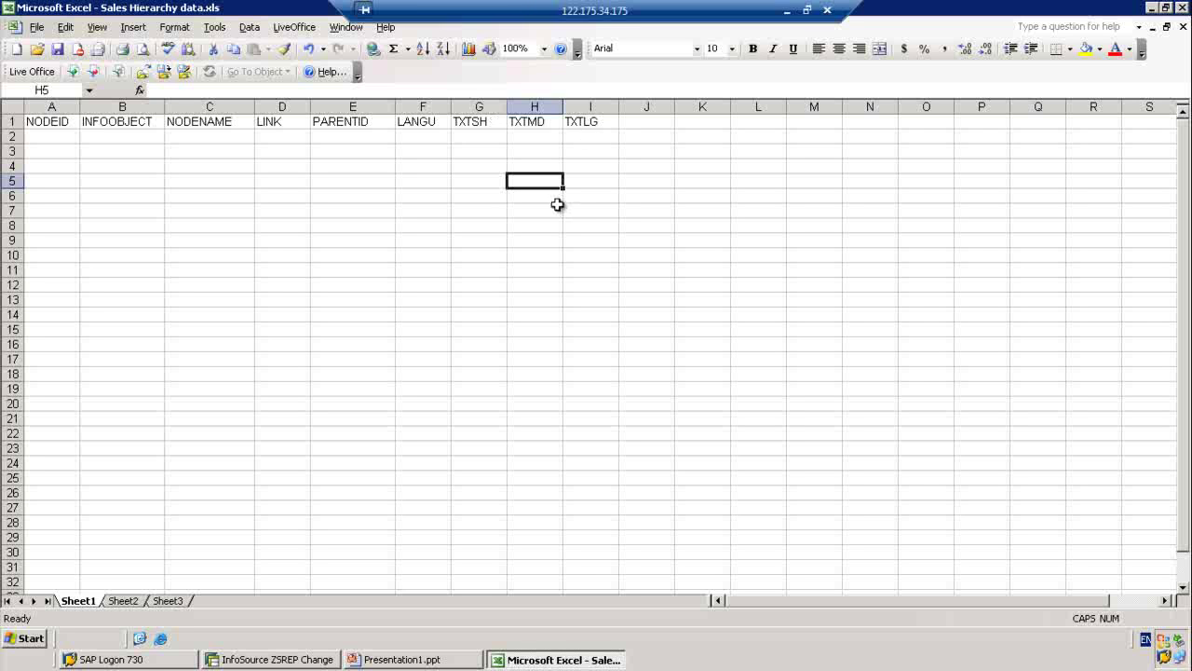
click(67, 137)
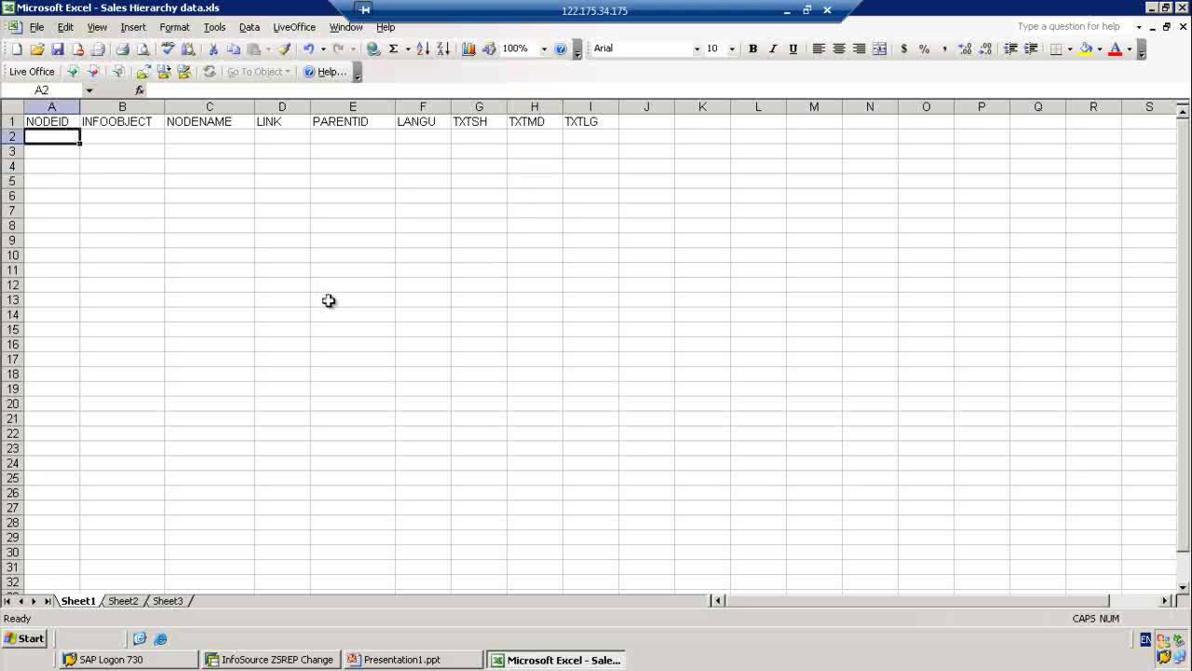
text(1)
- Check the sales hierarchy org chart in PowerPoint, then return to Excel
click(406, 660)
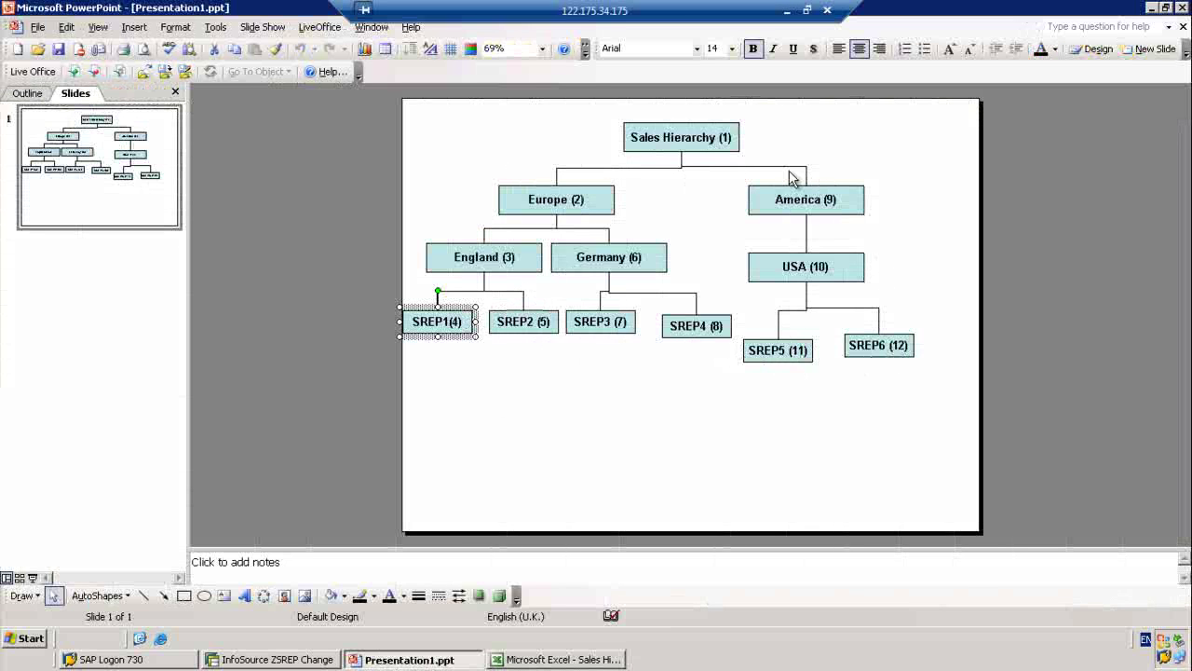
click(640, 435)
click(582, 659)
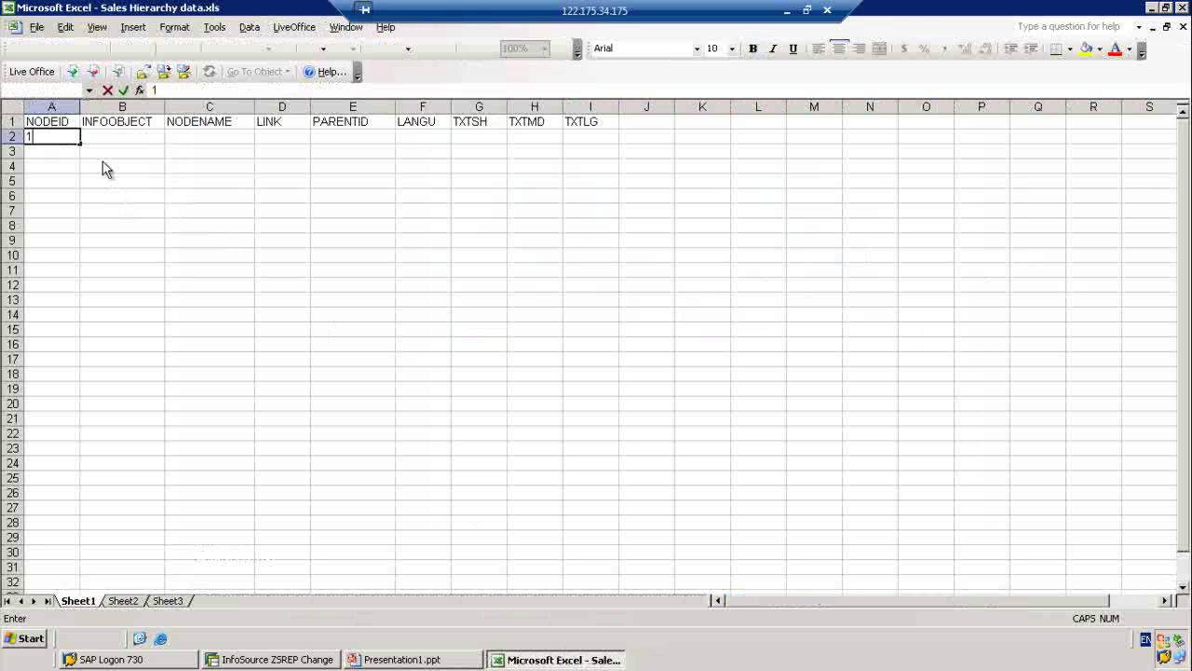
- Enter 2 in A3 and fill the NODEID series 1 through 12 down to A13
click(70, 151)
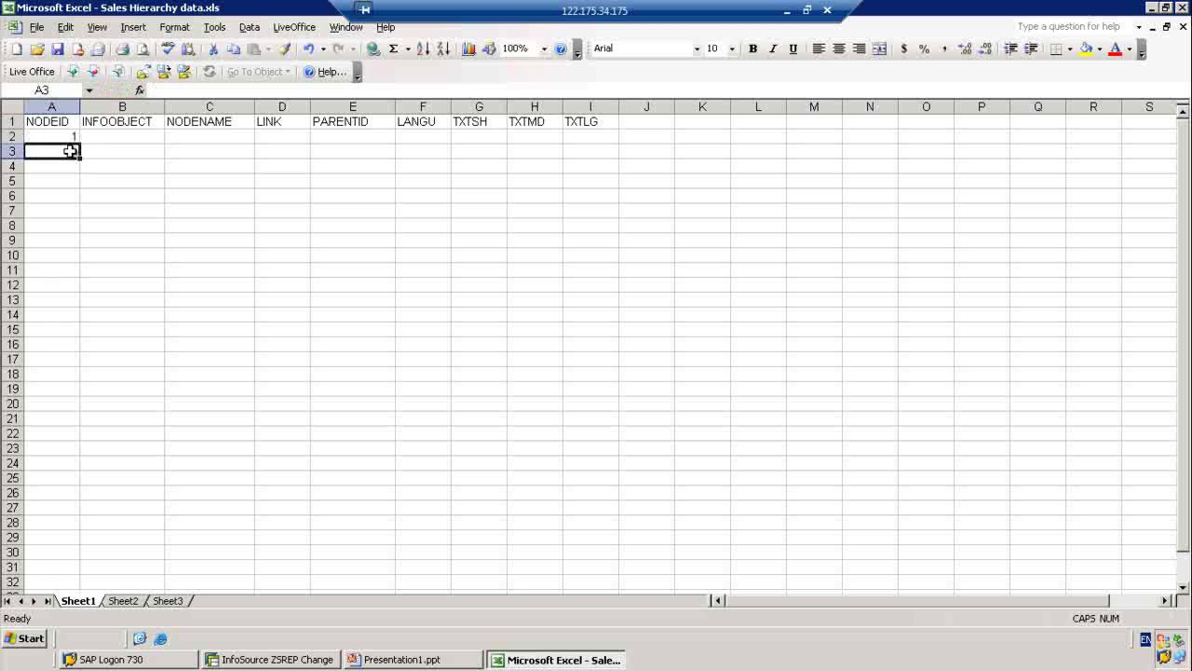
text(2)
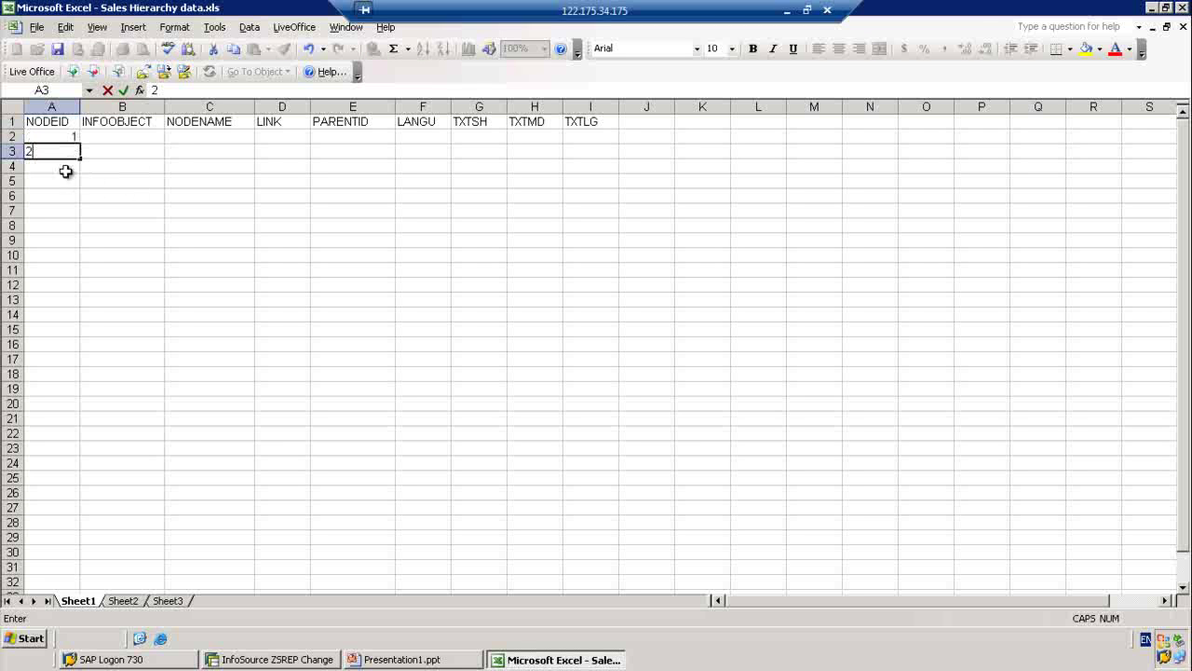
key(Return)
click(70, 138)
drag(70, 138, 71, 306)
click(218, 255)
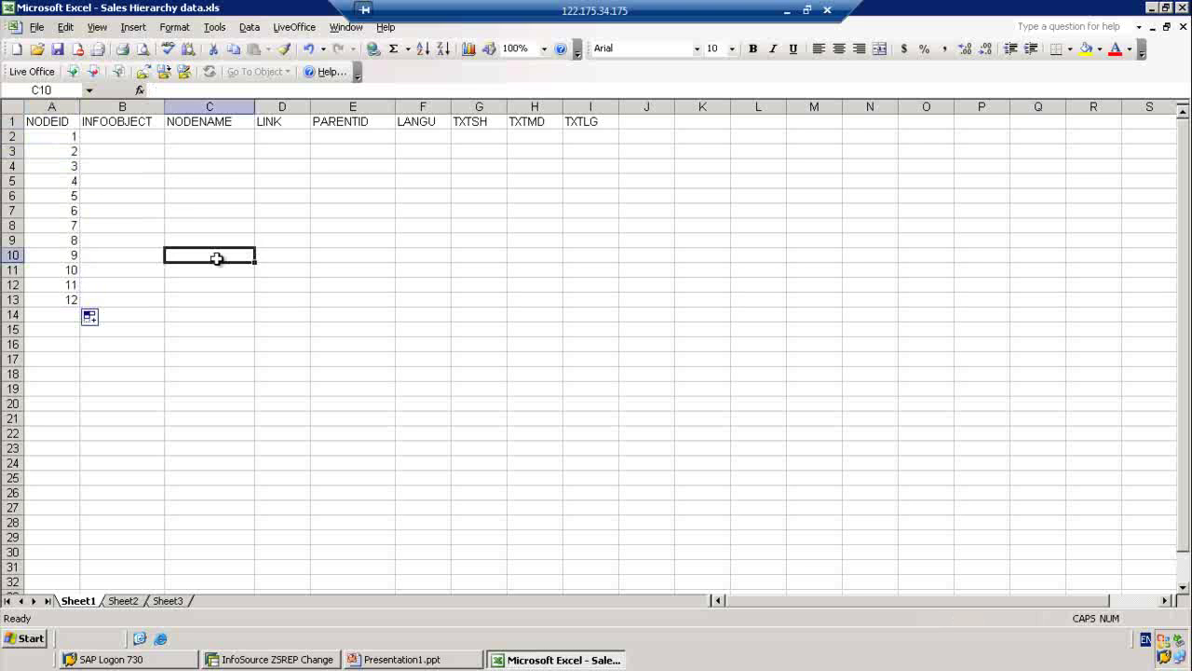
click(118, 138)
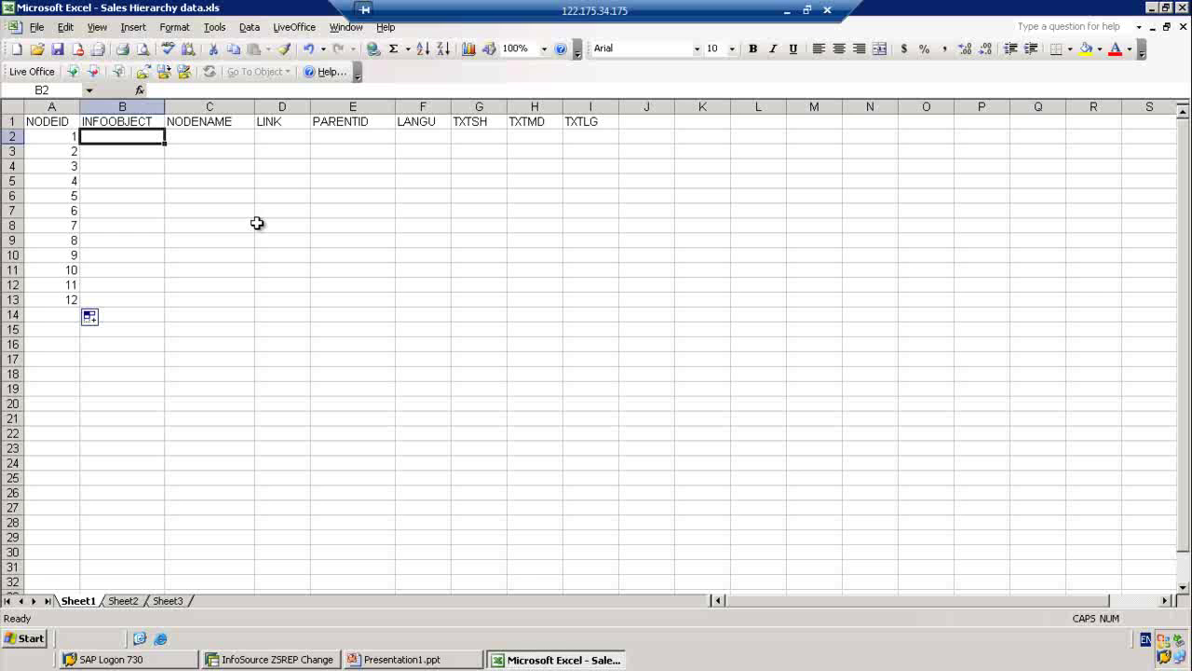
- Type 0HIER_NODE into B2 as node 1's INFOOBJECT
click(201, 136)
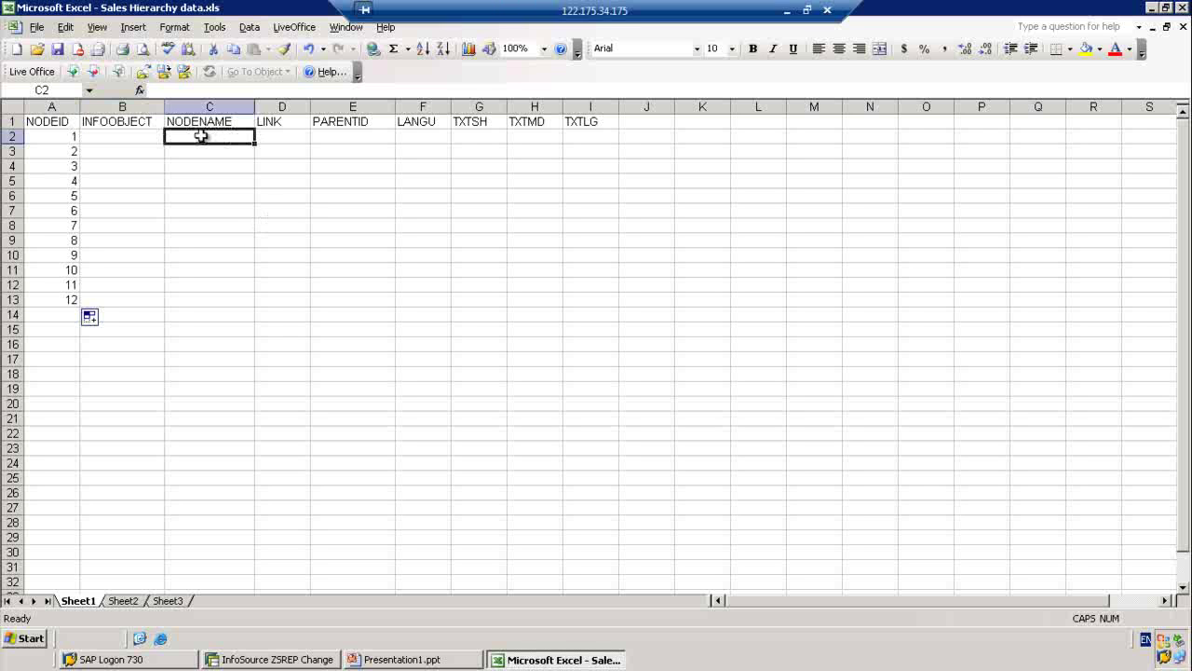
click(136, 139)
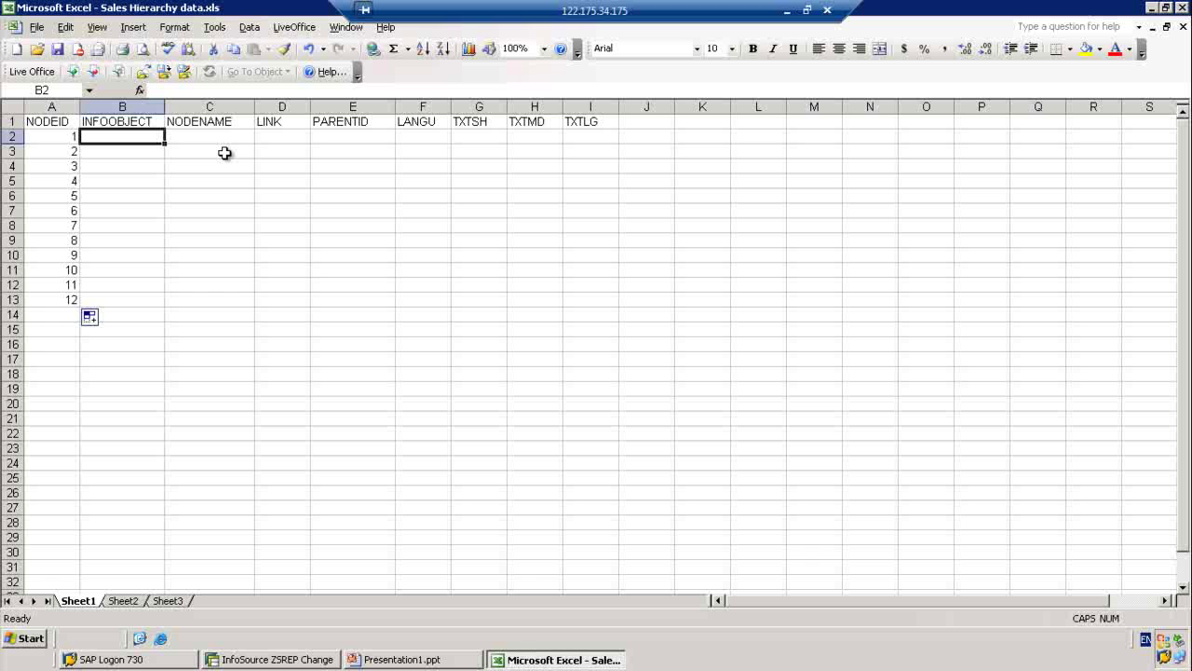
text(0hIER)
key(BackSpace)
text(HIE)
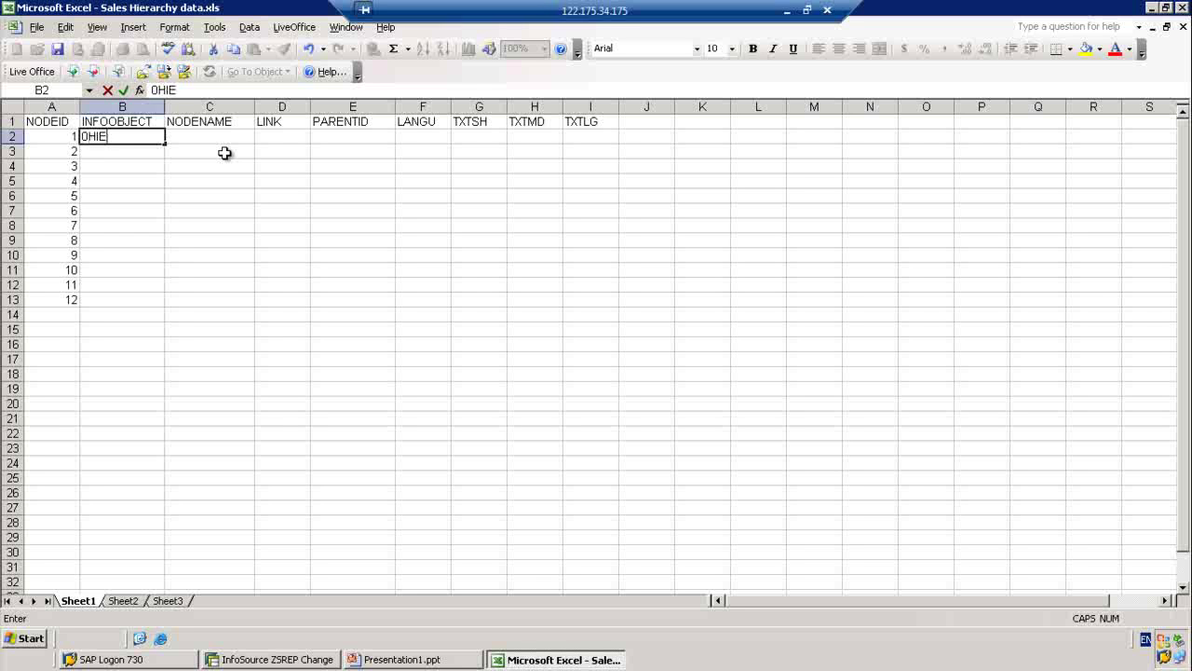
text(R_NODE)
- Enter SALES HIER in C2 as the root node's name, then move across to E2
click(224, 138)
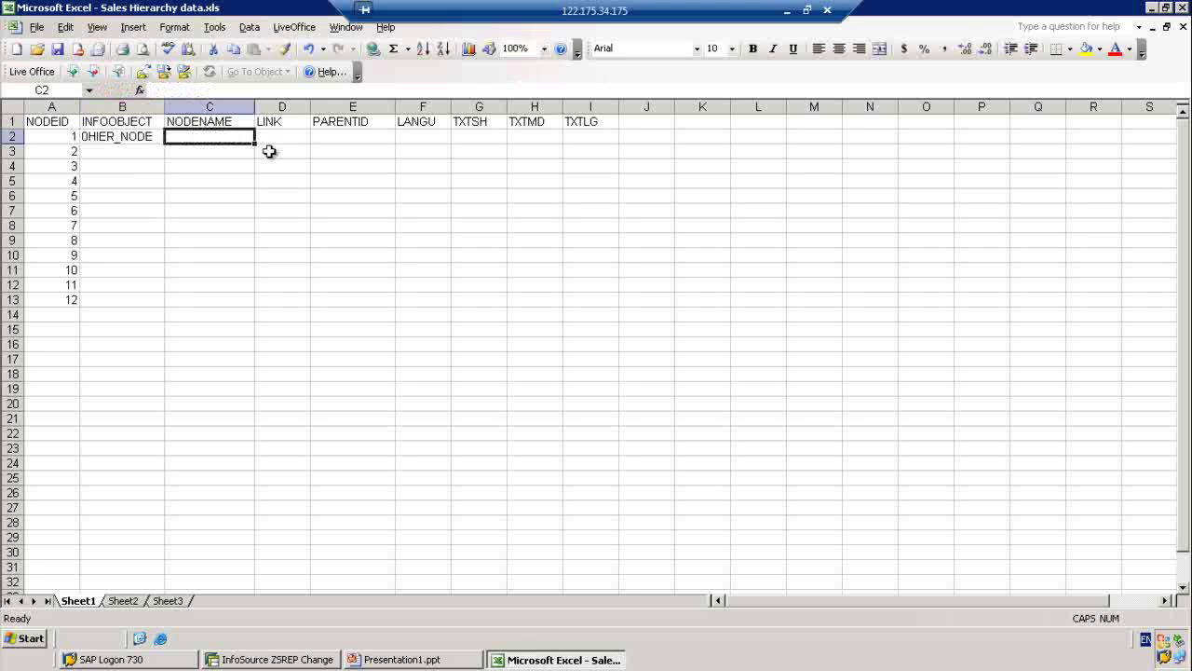
text(SLAE)
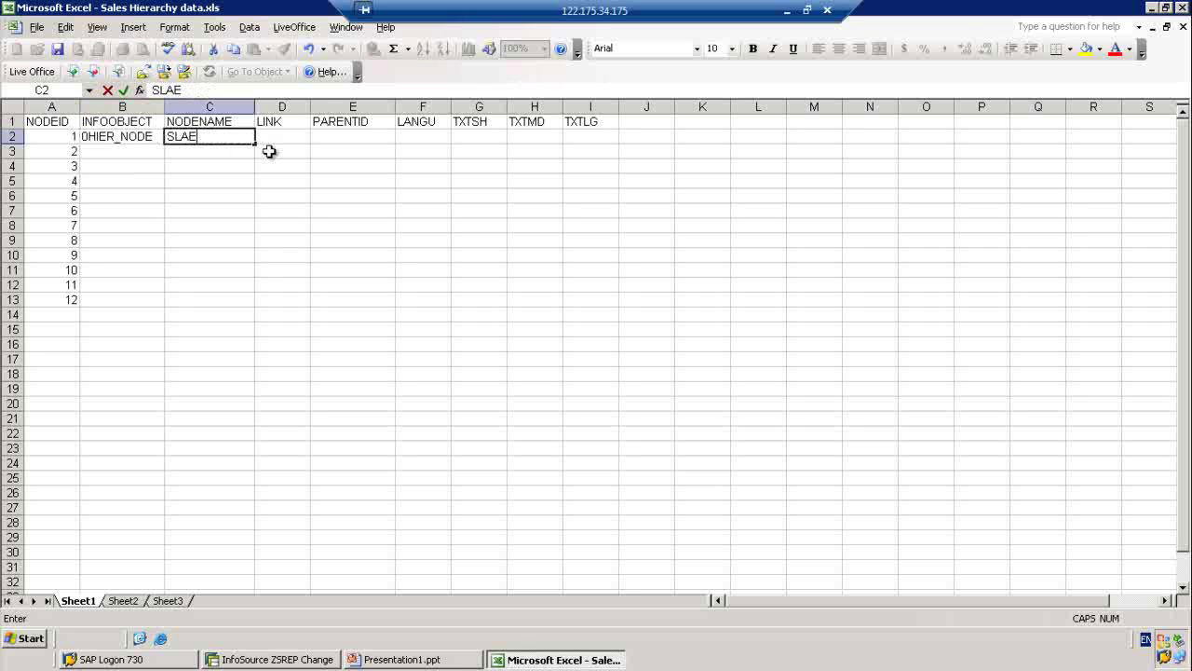
key(BackSpace)
key(BackSpace)
text(ALES HIERARCH)
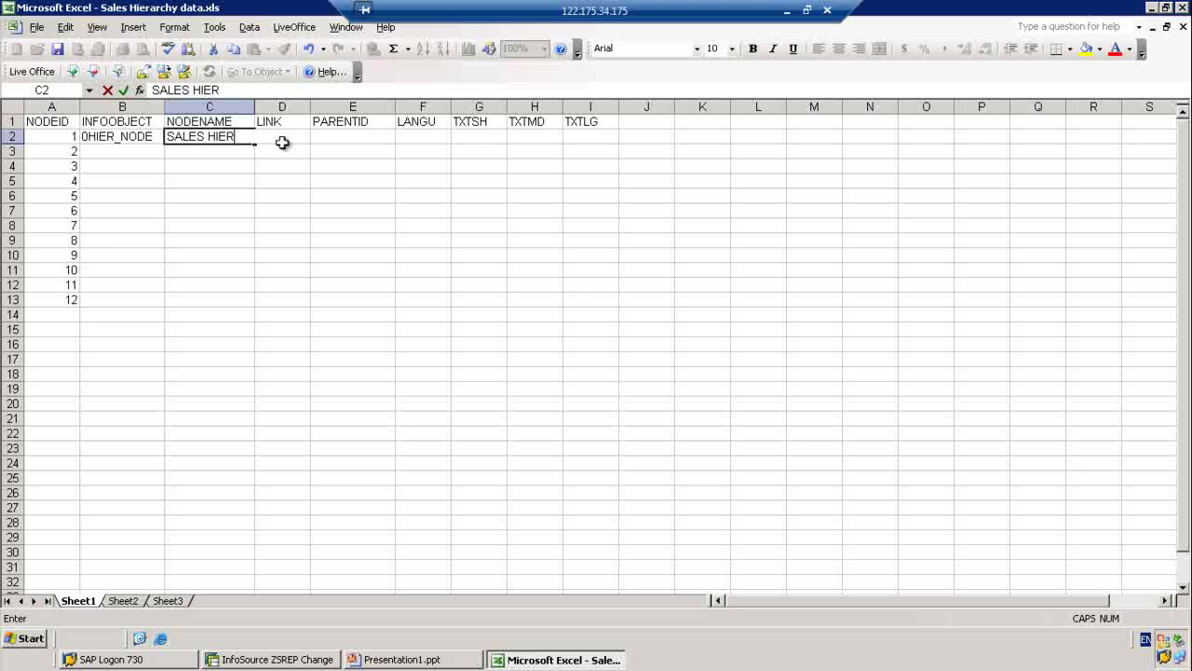
click(301, 179)
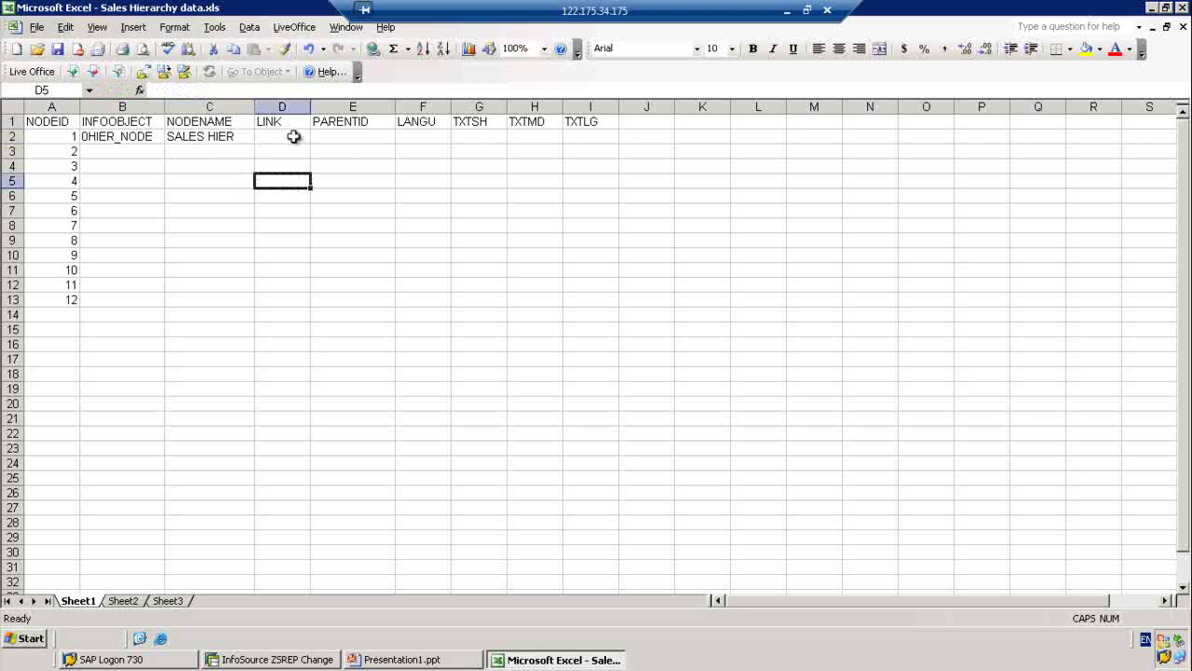
click(292, 136)
click(345, 138)
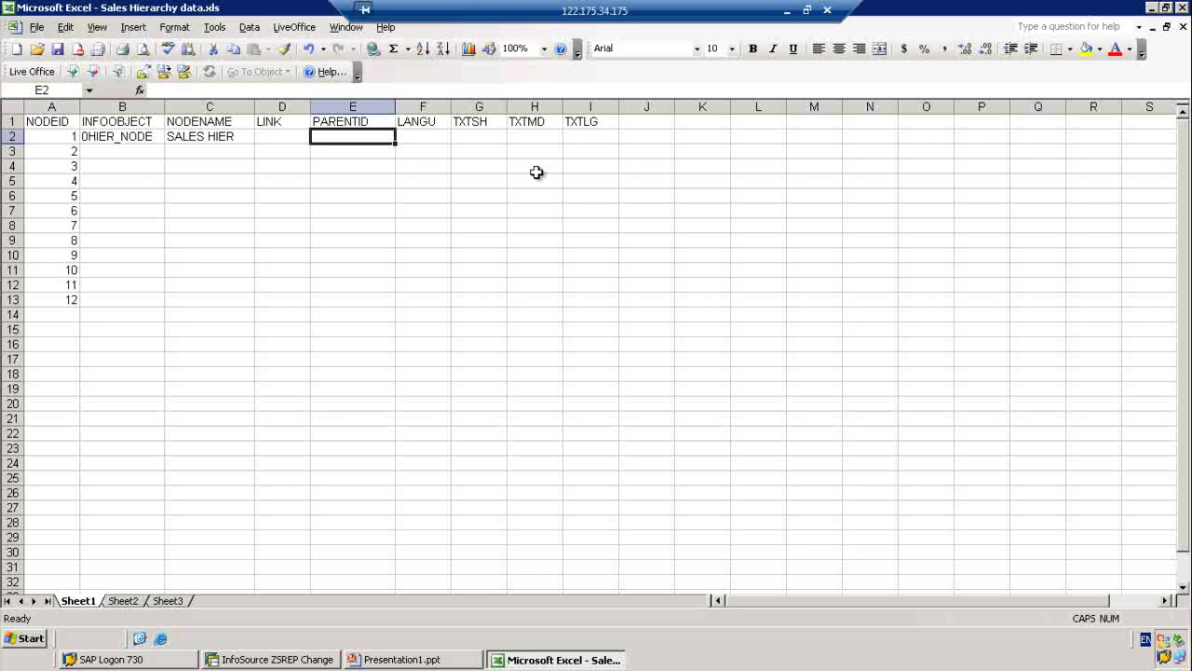
- Enter E as LANGU in F2 and fill it down to F13 for every node
click(421, 139)
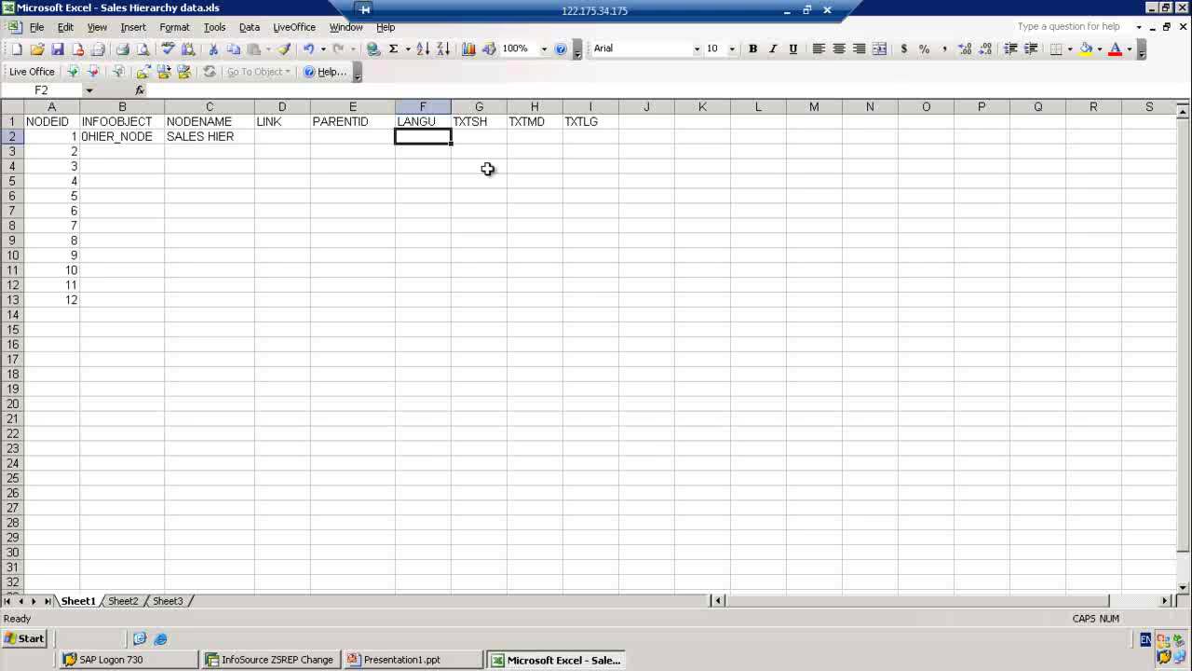
text(E)
click(476, 136)
click(436, 143)
drag(451, 144, 447, 307)
click(513, 210)
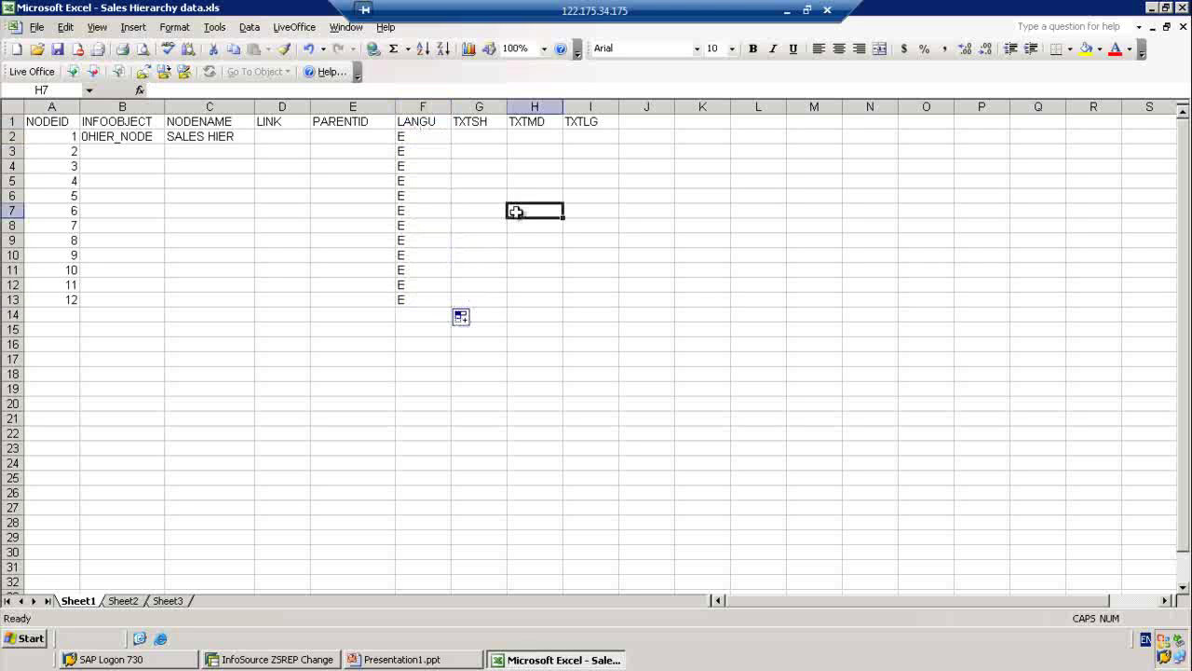
- Widen column G and enter SALES HIERARCHY in G2, then select B3
click(476, 136)
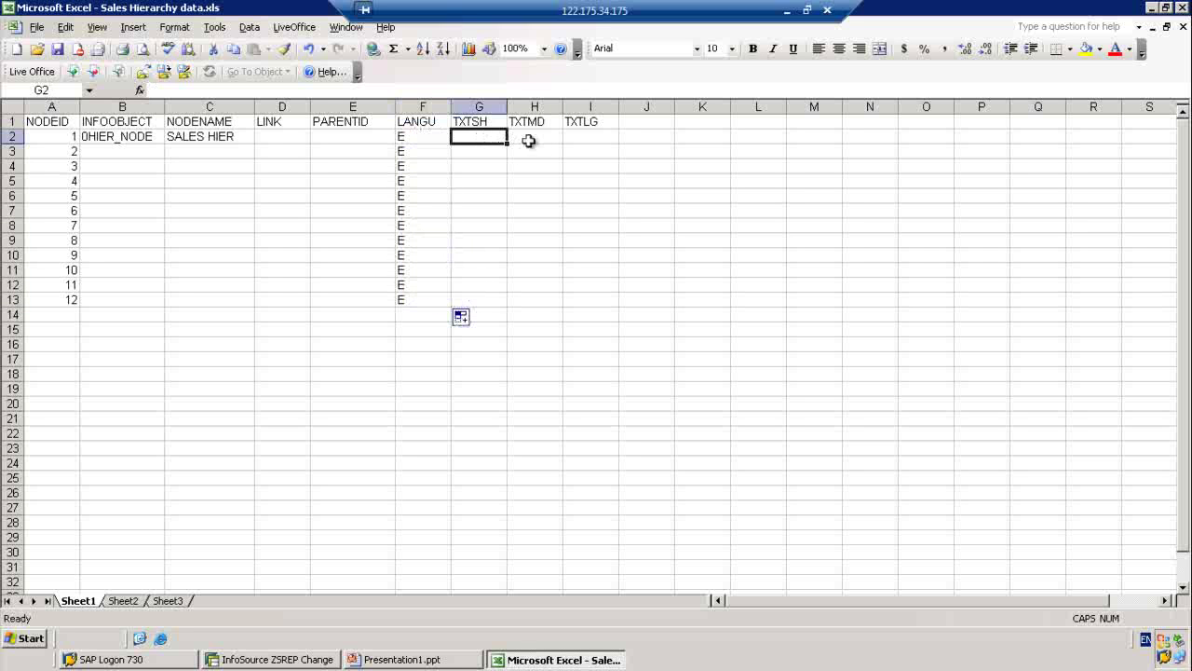
drag(506, 107, 582, 120)
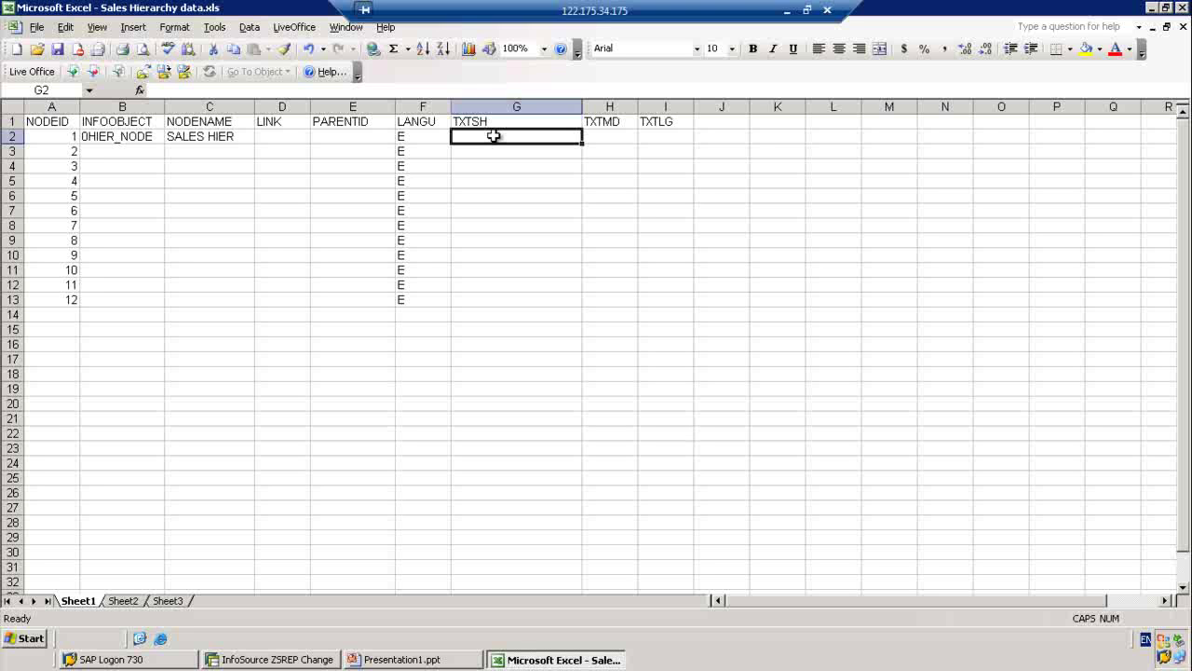
text(SAL)
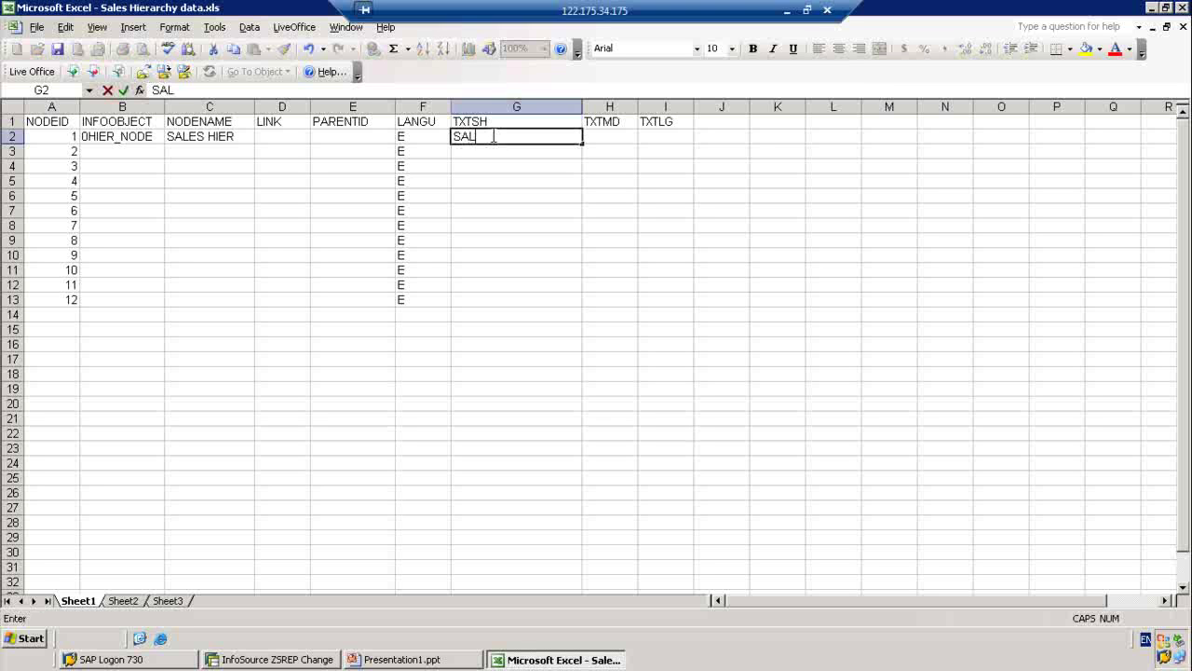
text(ES HIERARCHY)
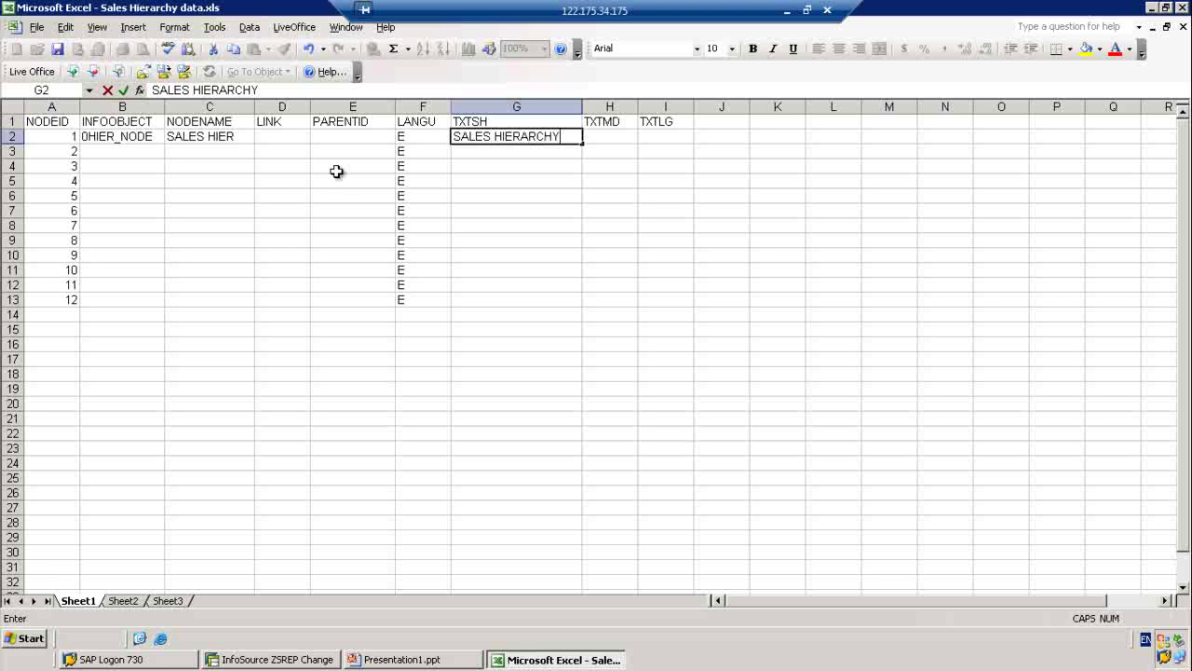
click(272, 166)
click(276, 149)
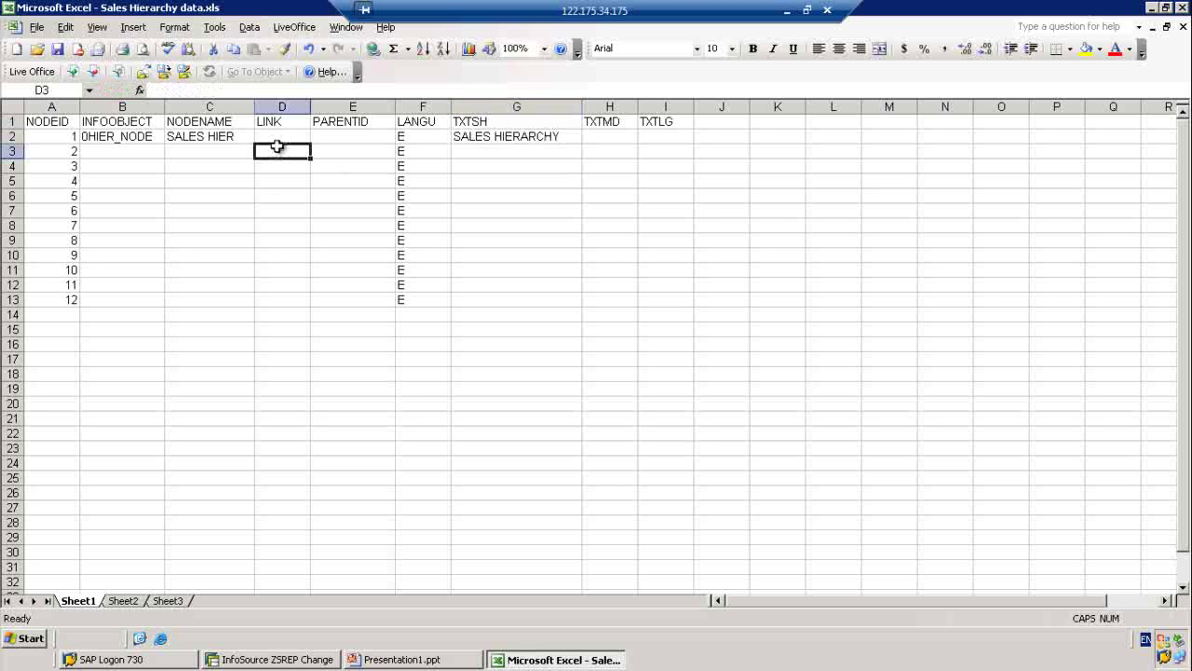
click(104, 151)
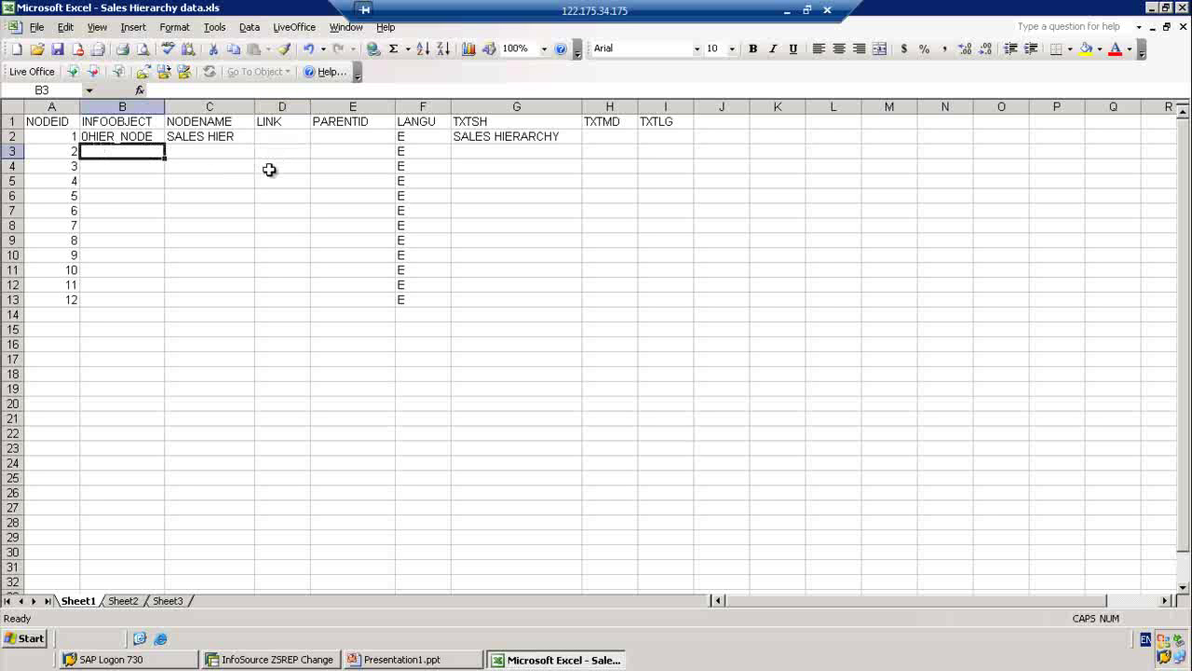
click(430, 660)
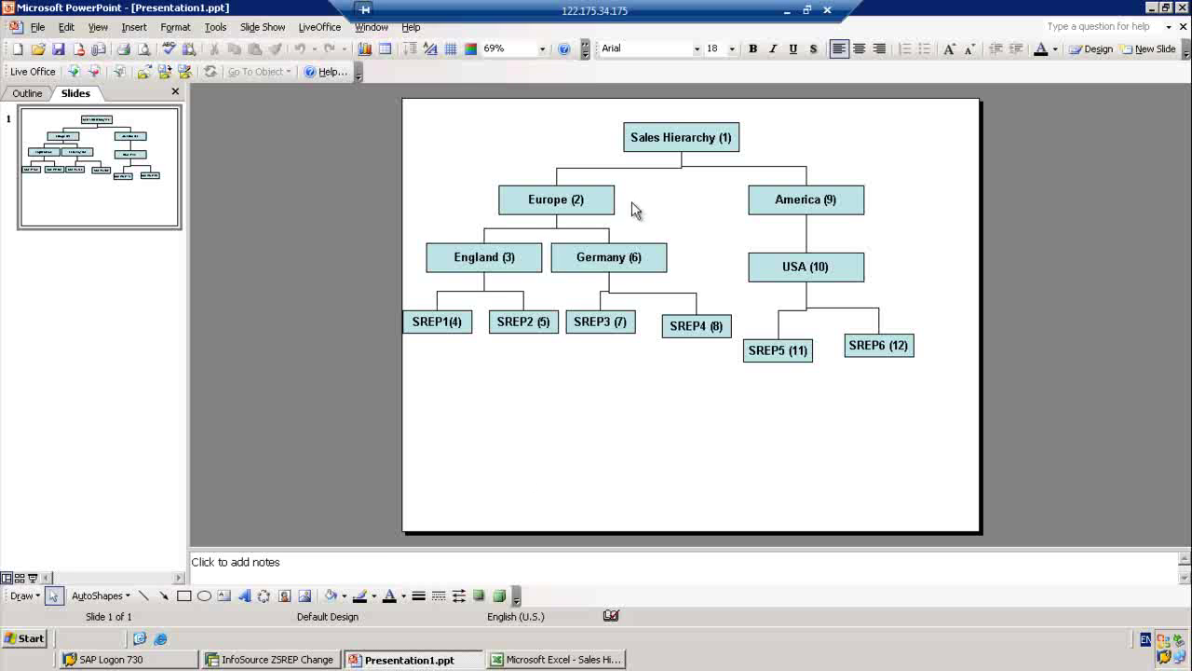
click(430, 661)
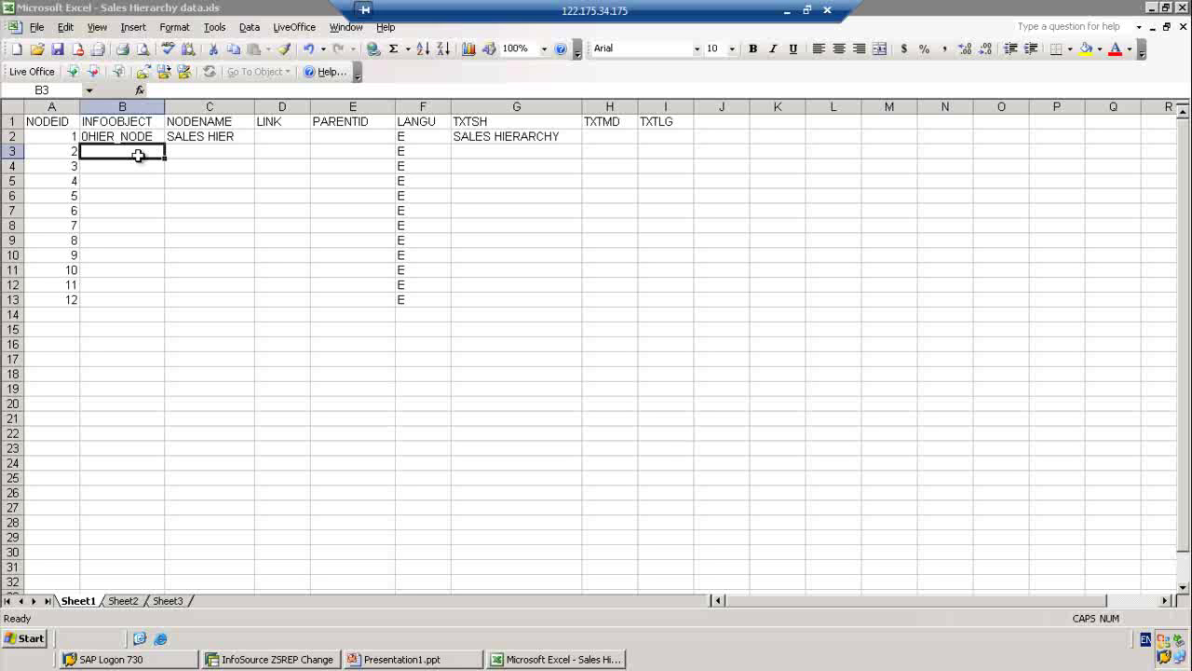
- Save the ZSREP_HIER hierarchy structure and activate the ZSREP_HIER_AG4 transfer rules
click(279, 660)
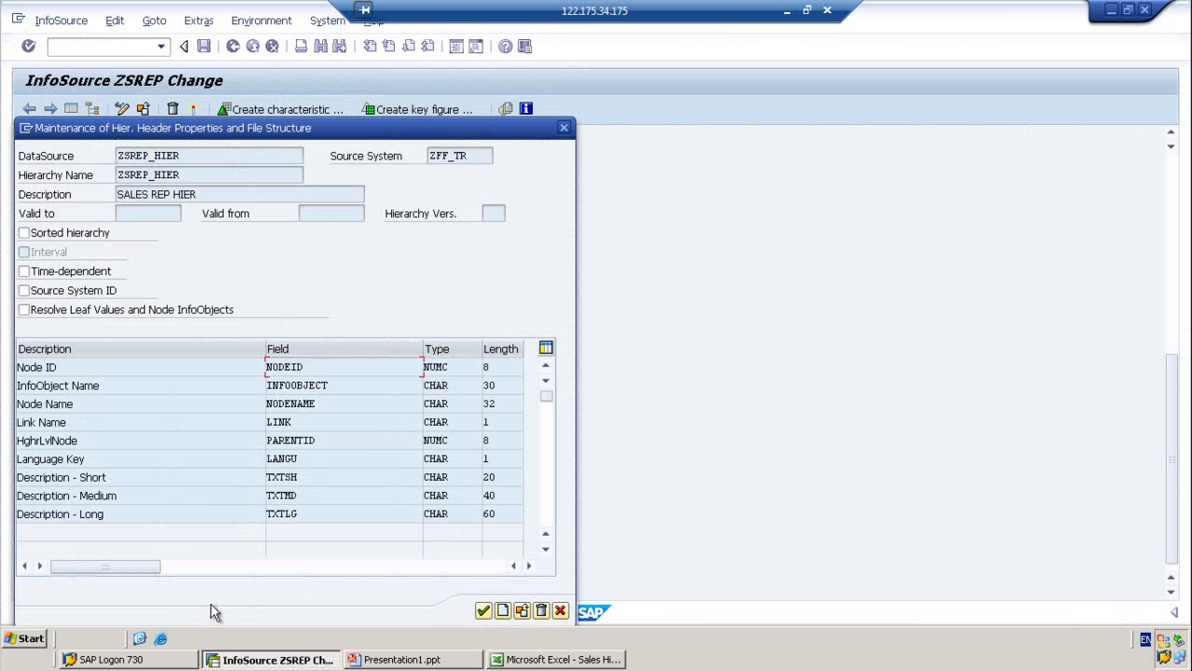
click(483, 611)
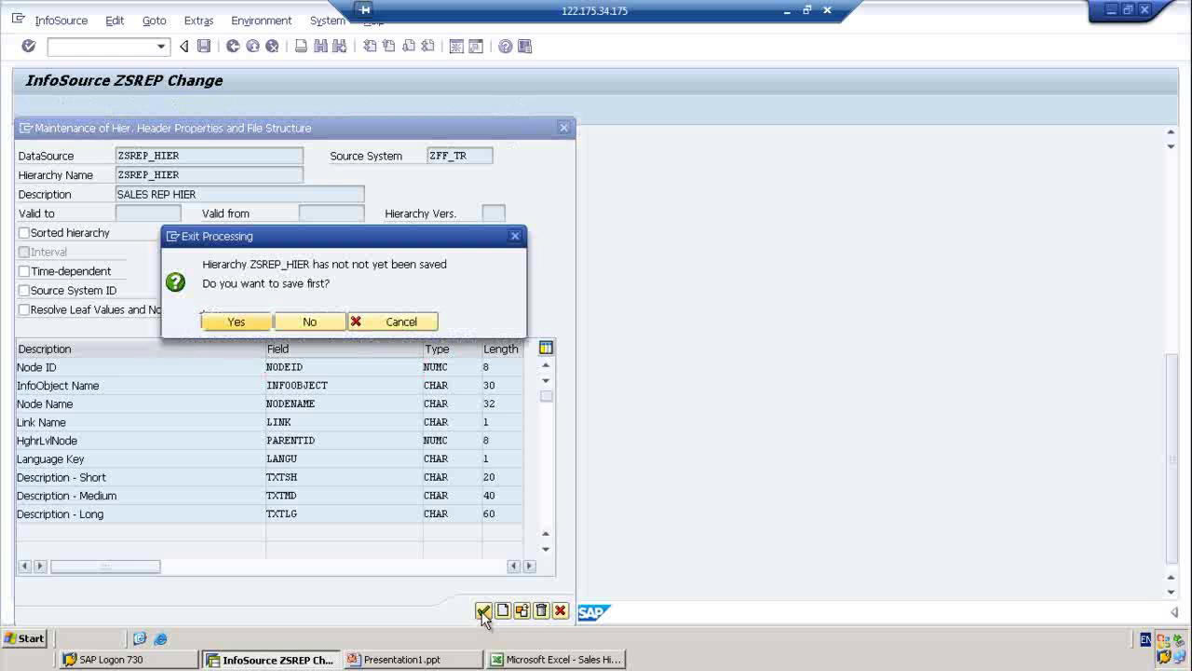
click(231, 327)
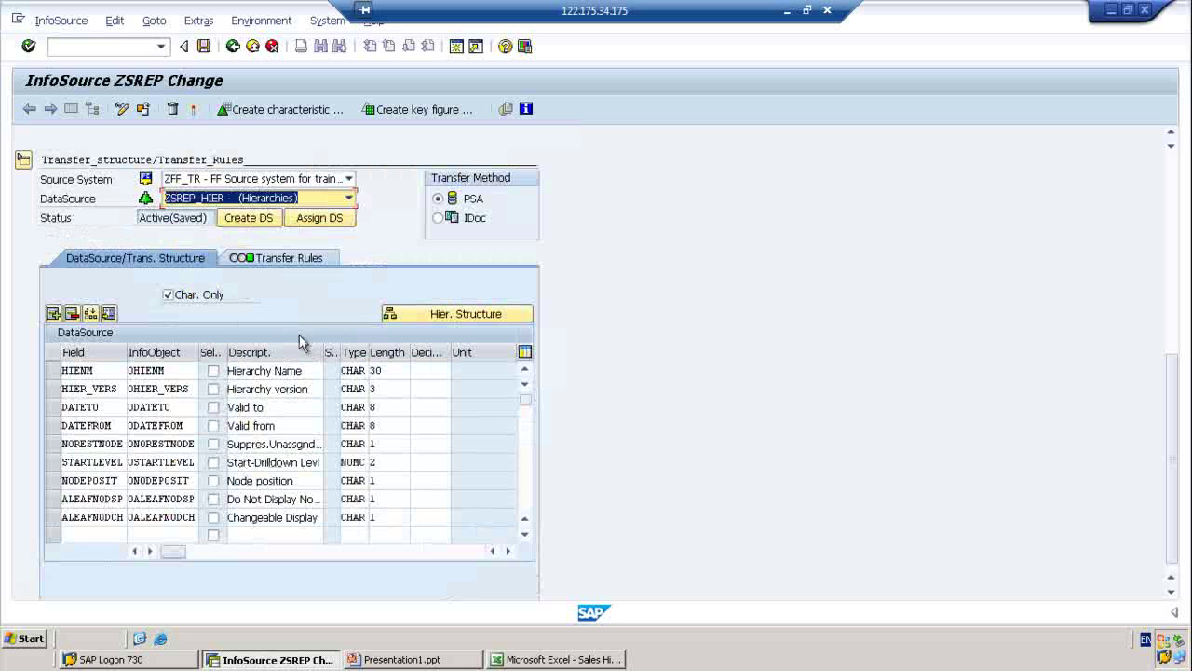
click(193, 110)
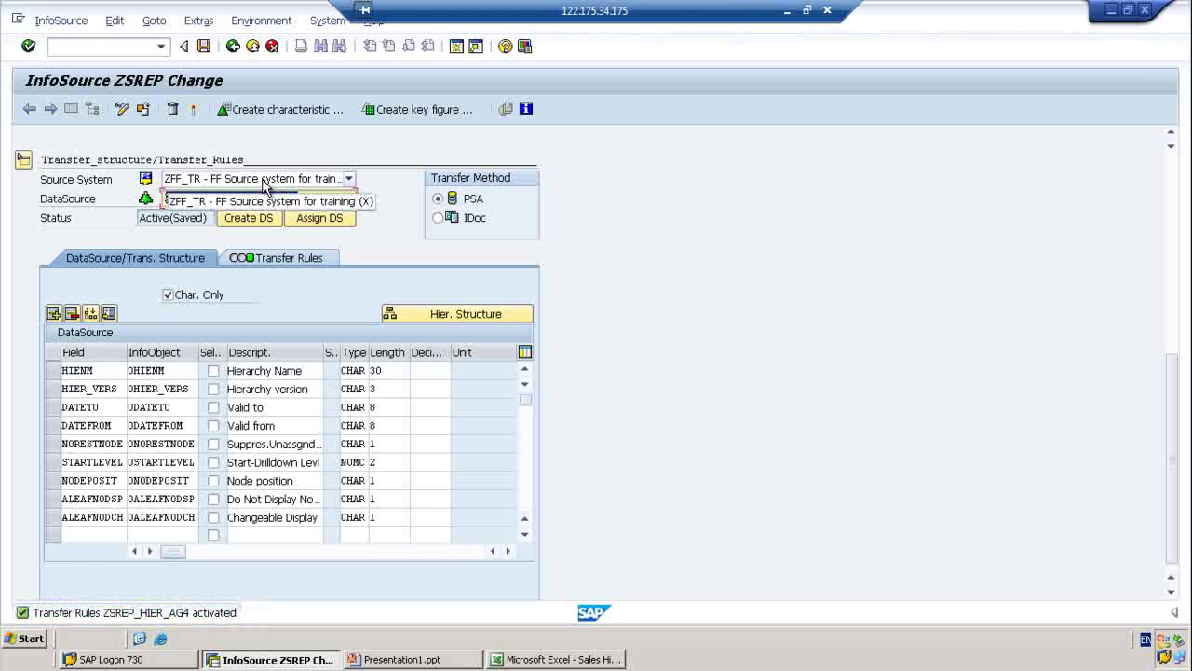
click(235, 47)
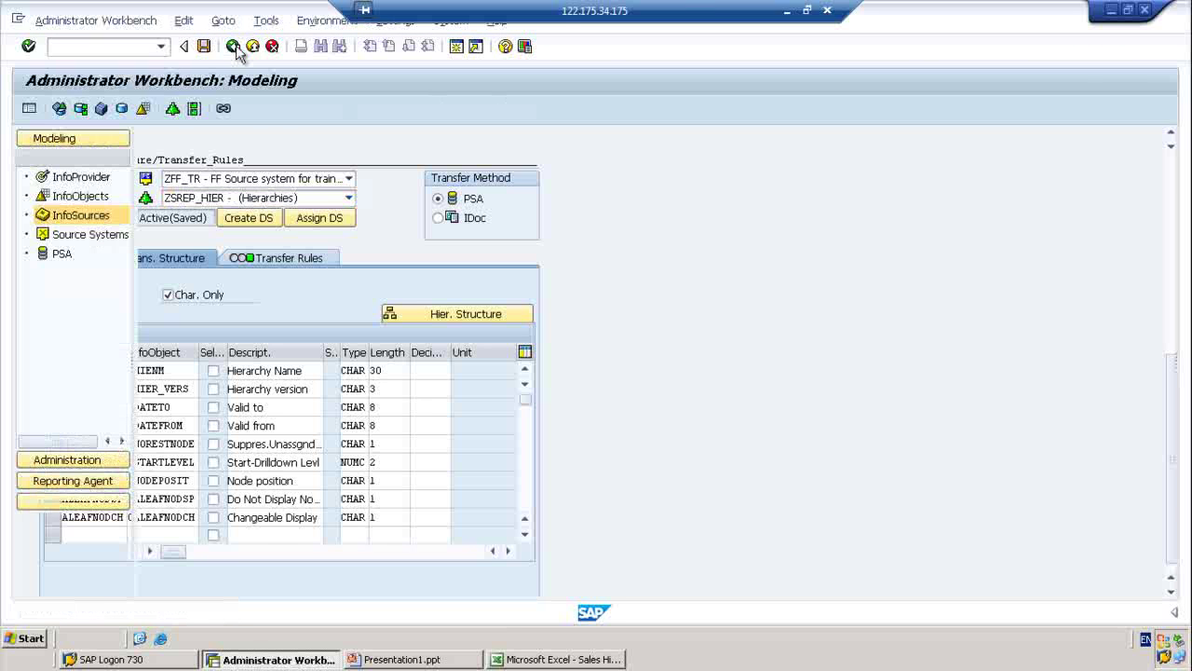
- Open SALES REPRESENTATIVE (ZSREP) from the SALES CATALOG in the InfoObjects tree
click(95, 198)
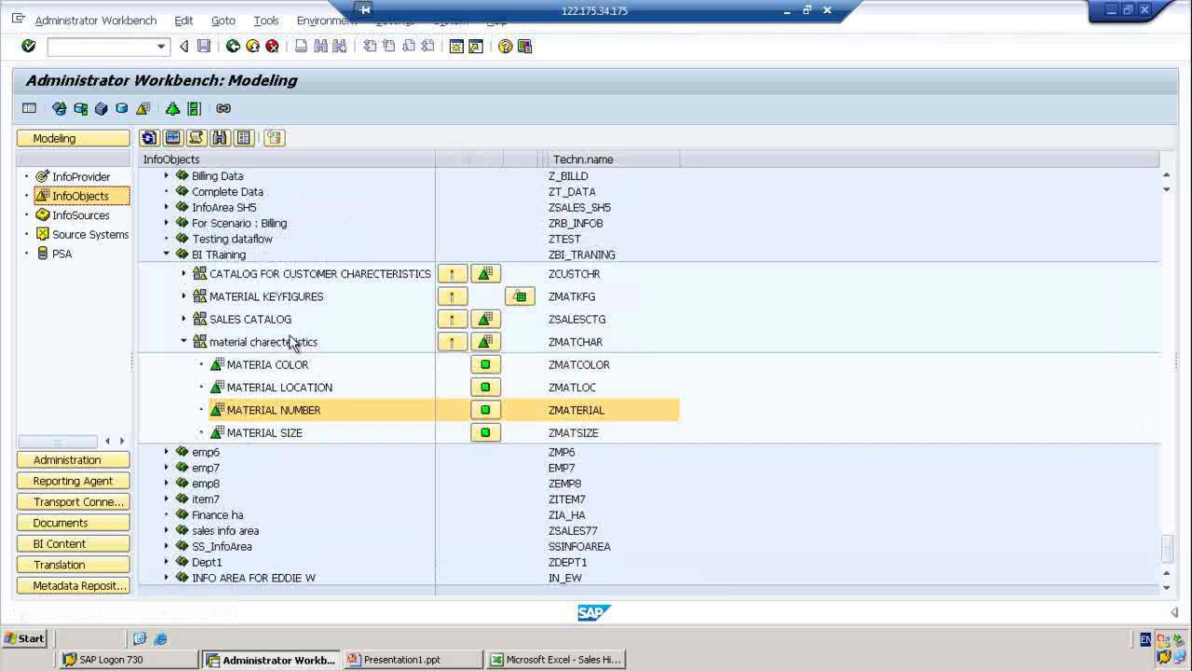
click(182, 319)
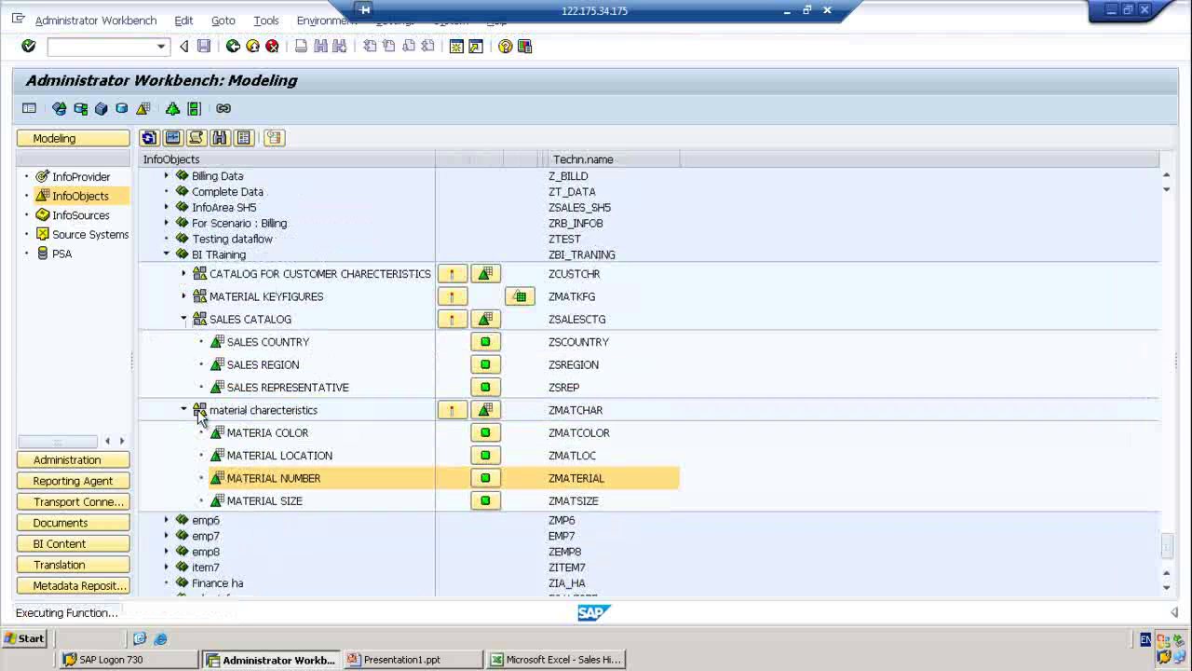
click(310, 388)
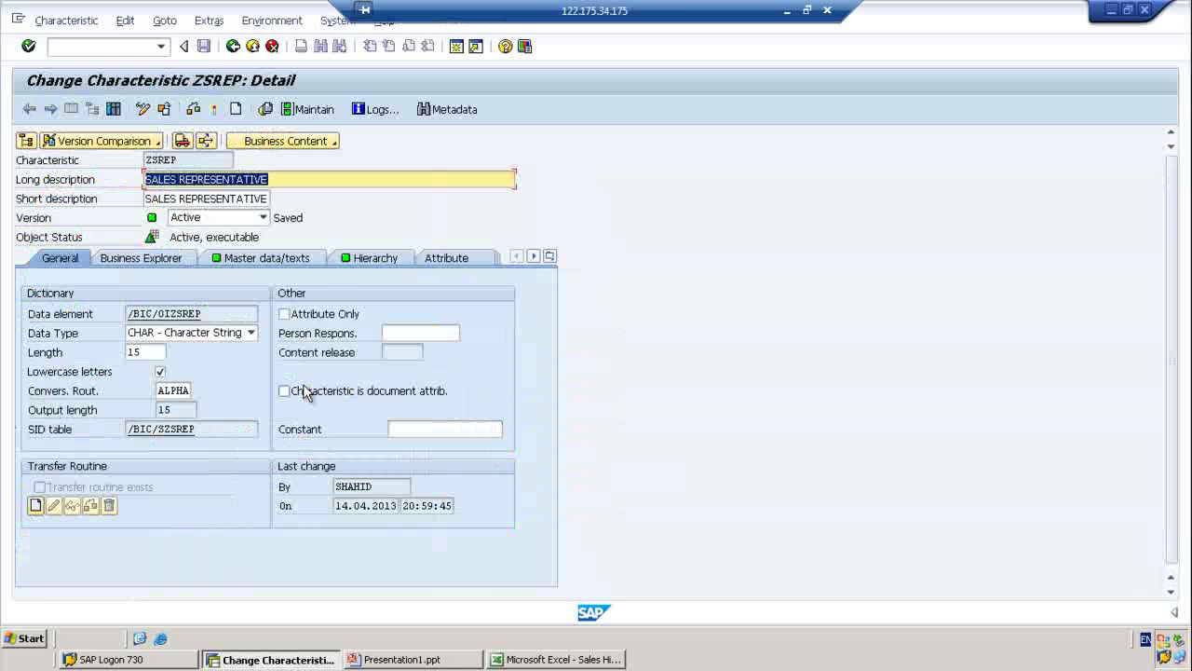
- Review ZSREP's external hierarchy characteristics ZSCOUNTRY and ZSREGION, check the slide, then return to Excel
click(355, 259)
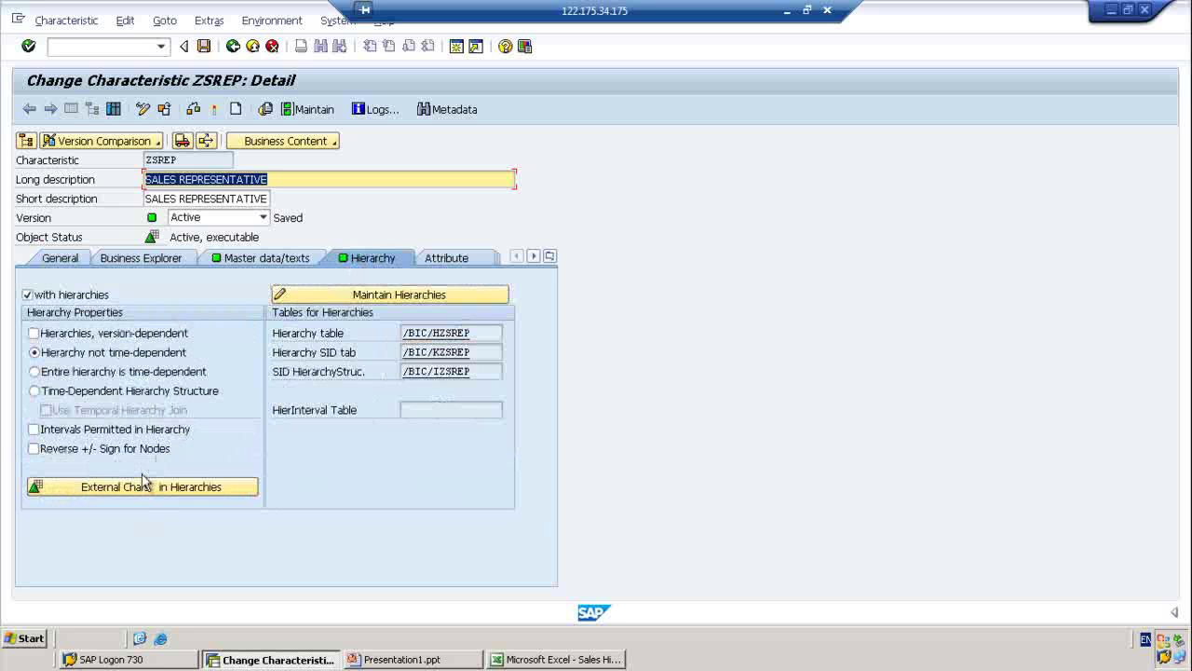
click(146, 489)
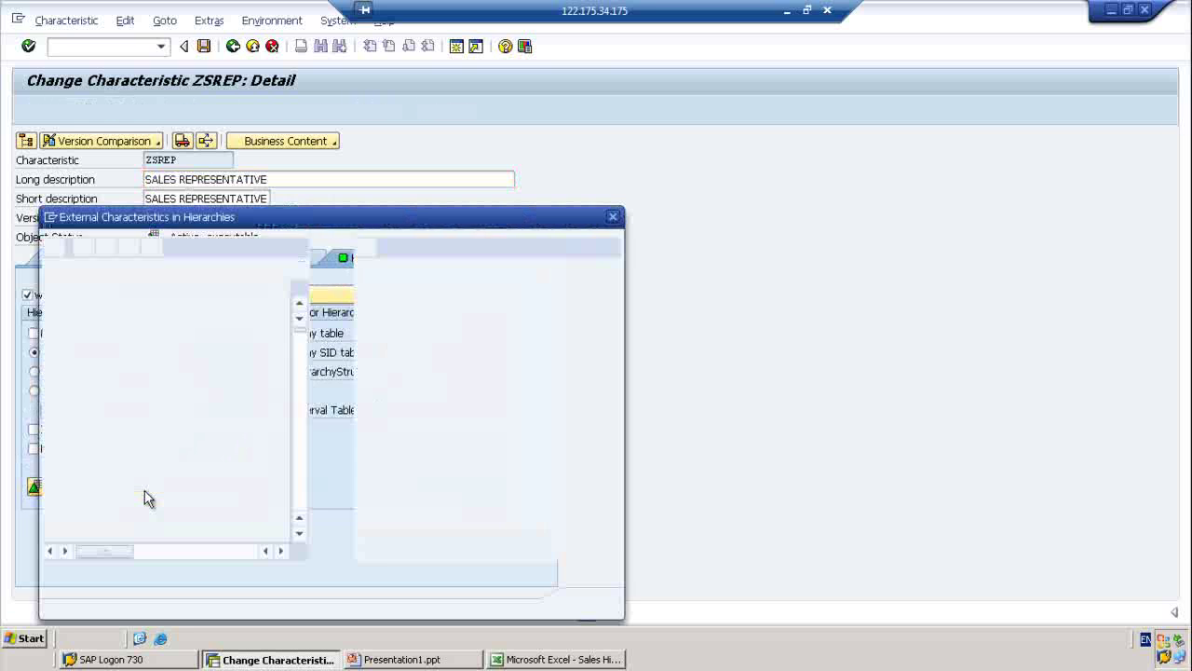
click(416, 326)
click(412, 308)
click(412, 322)
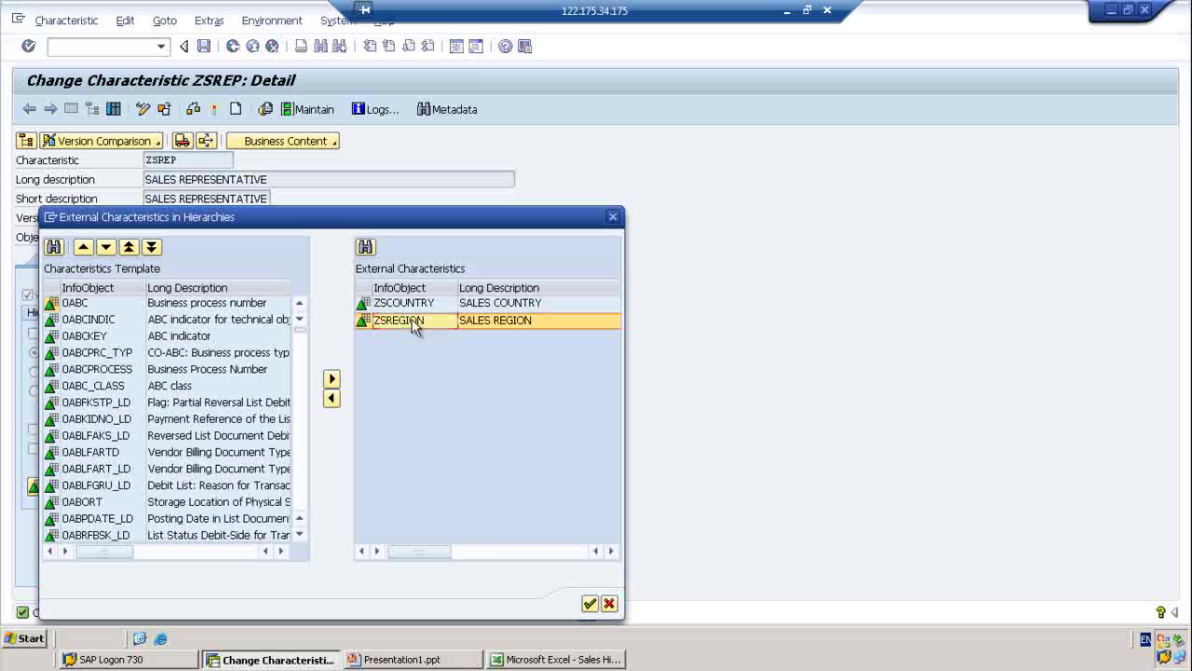
click(411, 309)
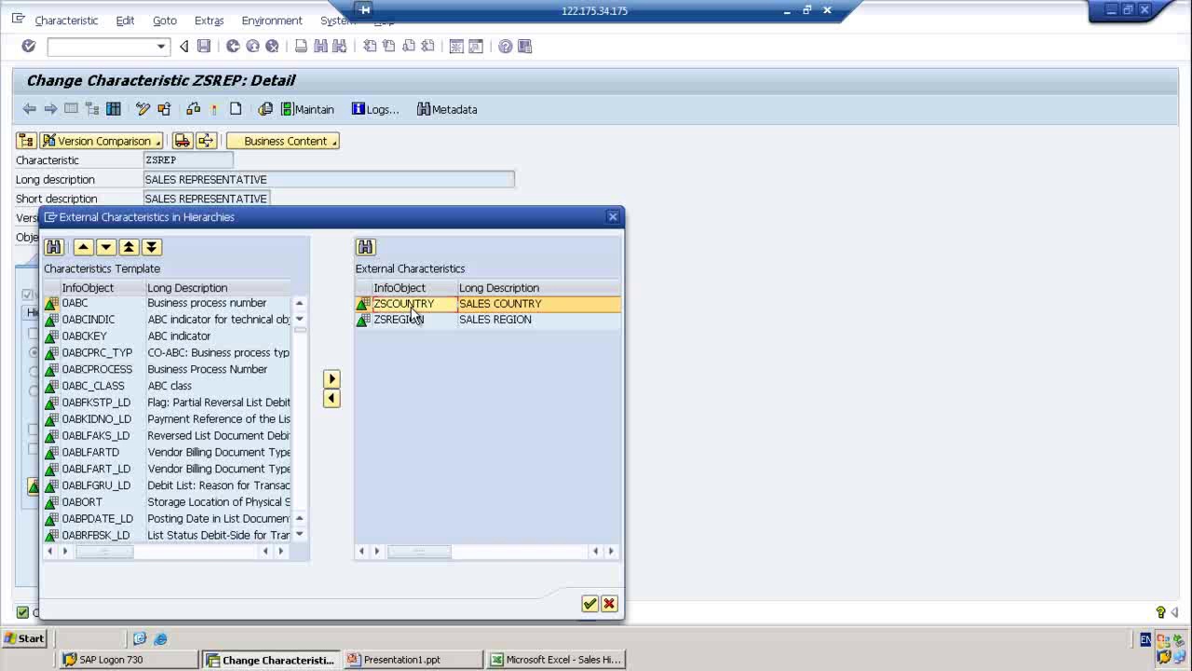
click(431, 664)
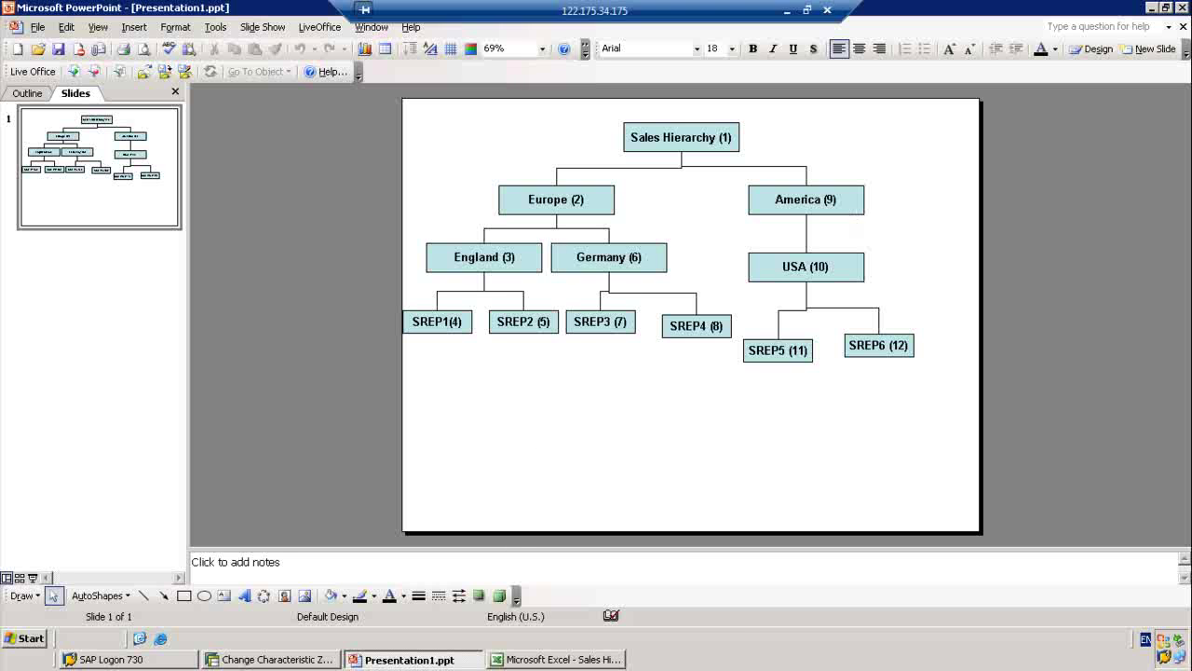
click(566, 660)
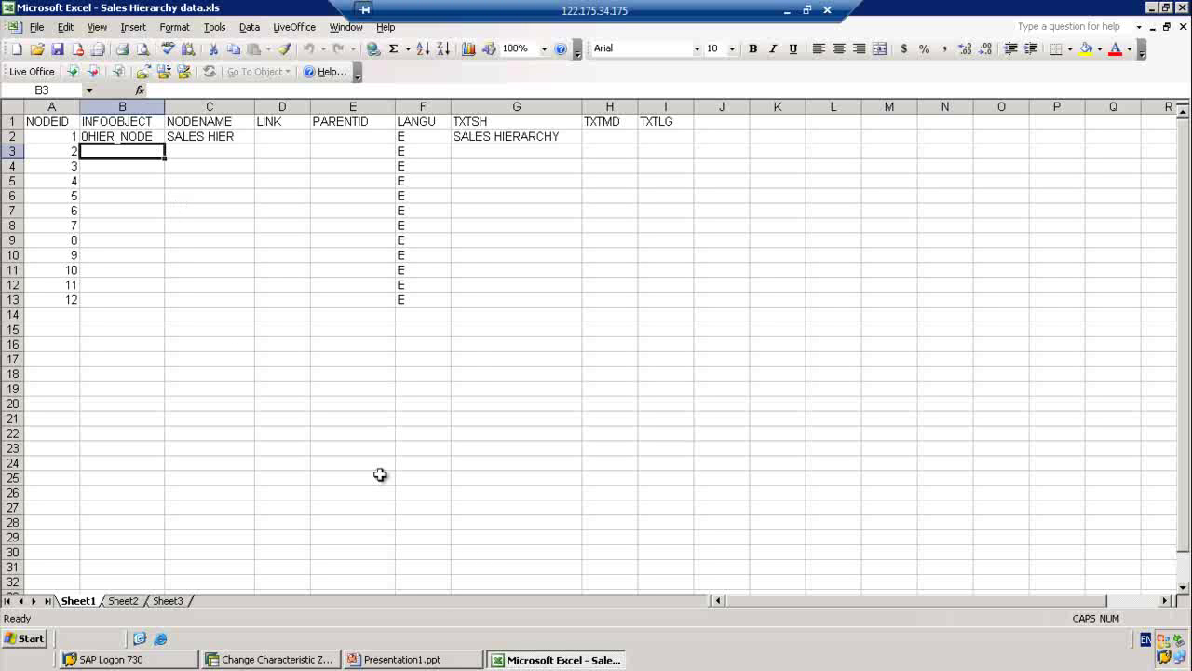
- Enter ZSREGION in B3 as node 2's InfoObject and bring up the PowerPoint hierarchy slide
text(ZS)
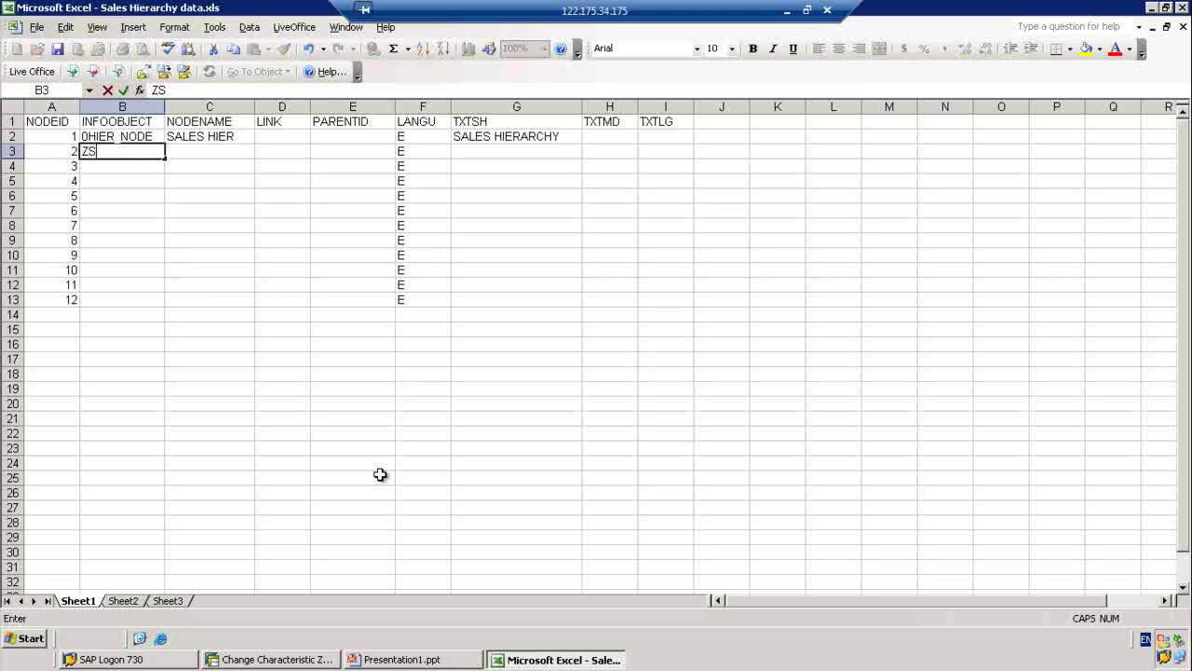
text(REGION)
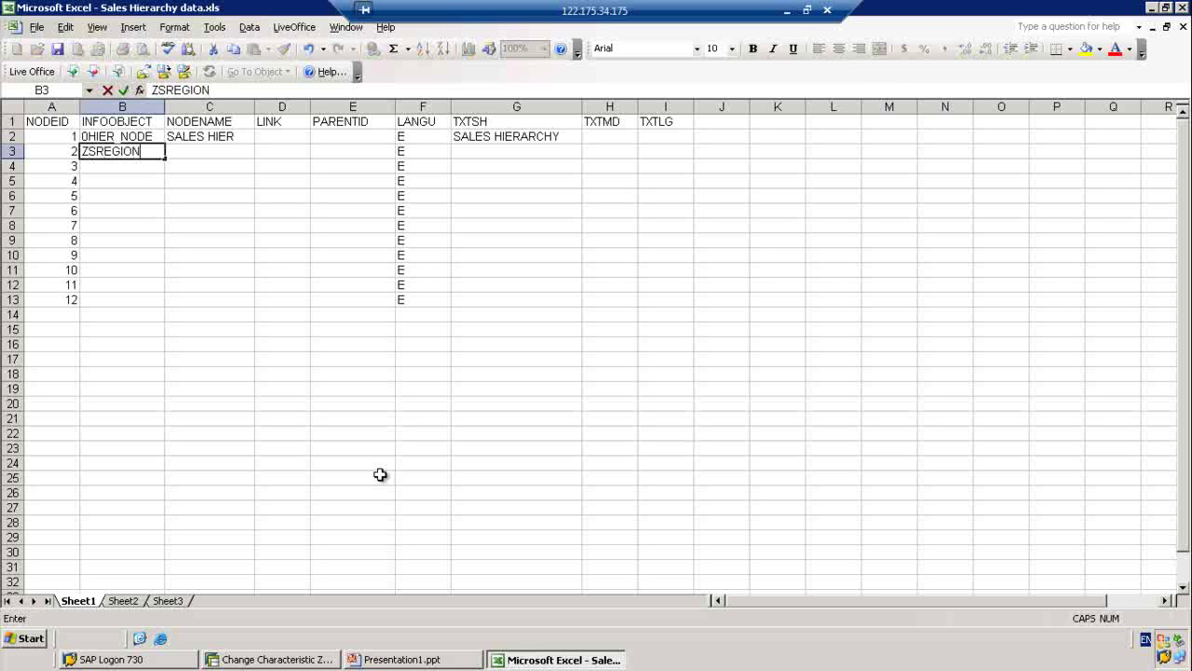
click(225, 154)
click(410, 659)
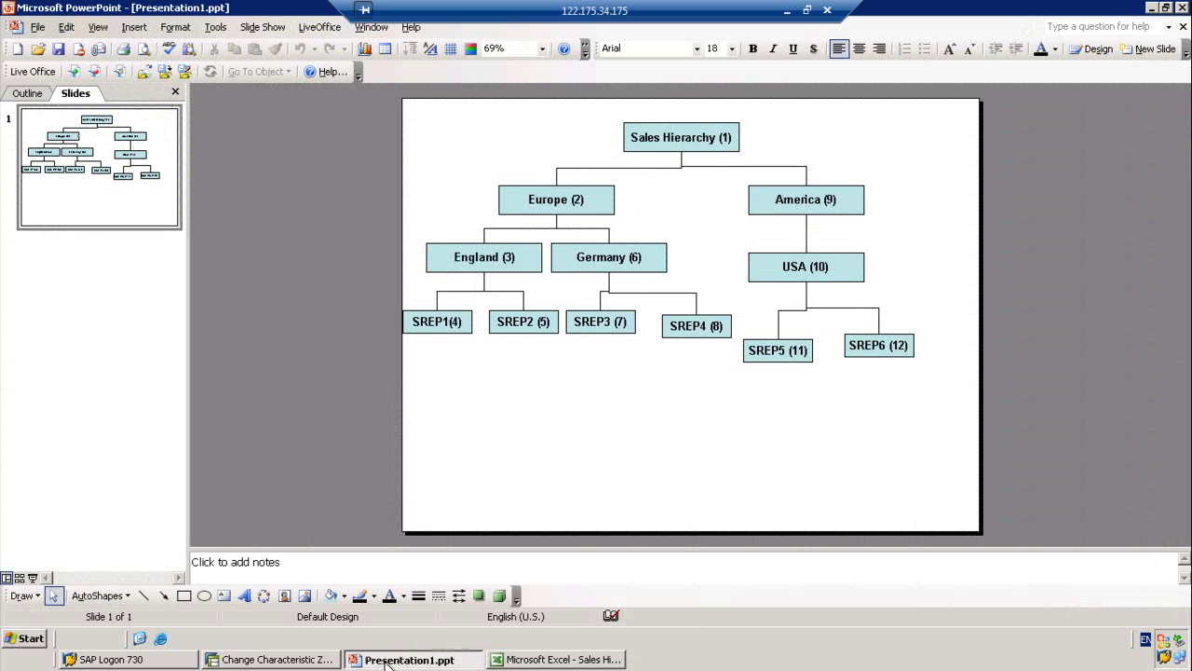